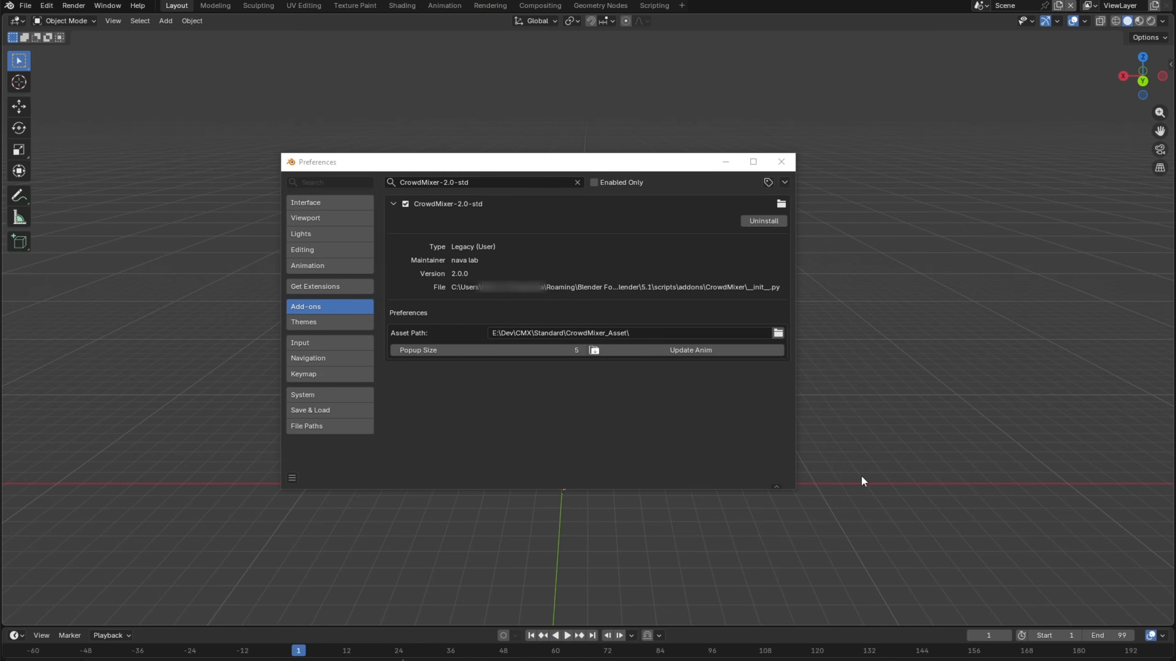
Close the preferences, show the CrowdMixer sidebar in the viewport, and look at its Character Customization section and the one after it
{"action": "left_click", "coordinate": [781, 162]}
{"action": "key", "text": "n"}
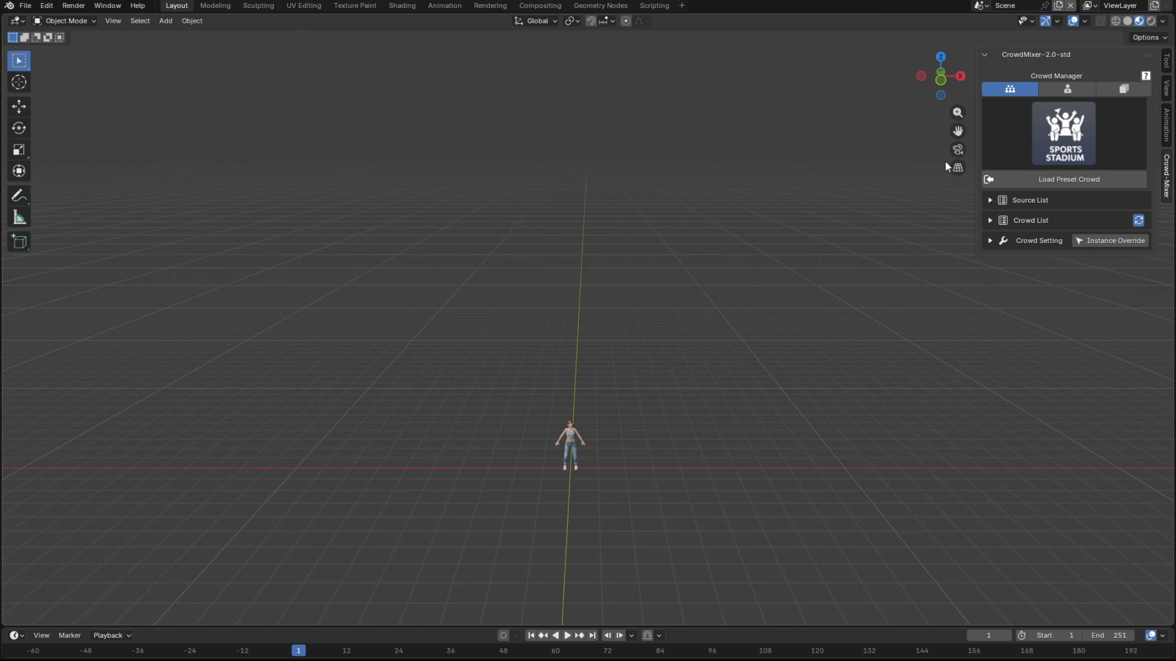
{"action": "left_click", "coordinate": [1056, 89]}
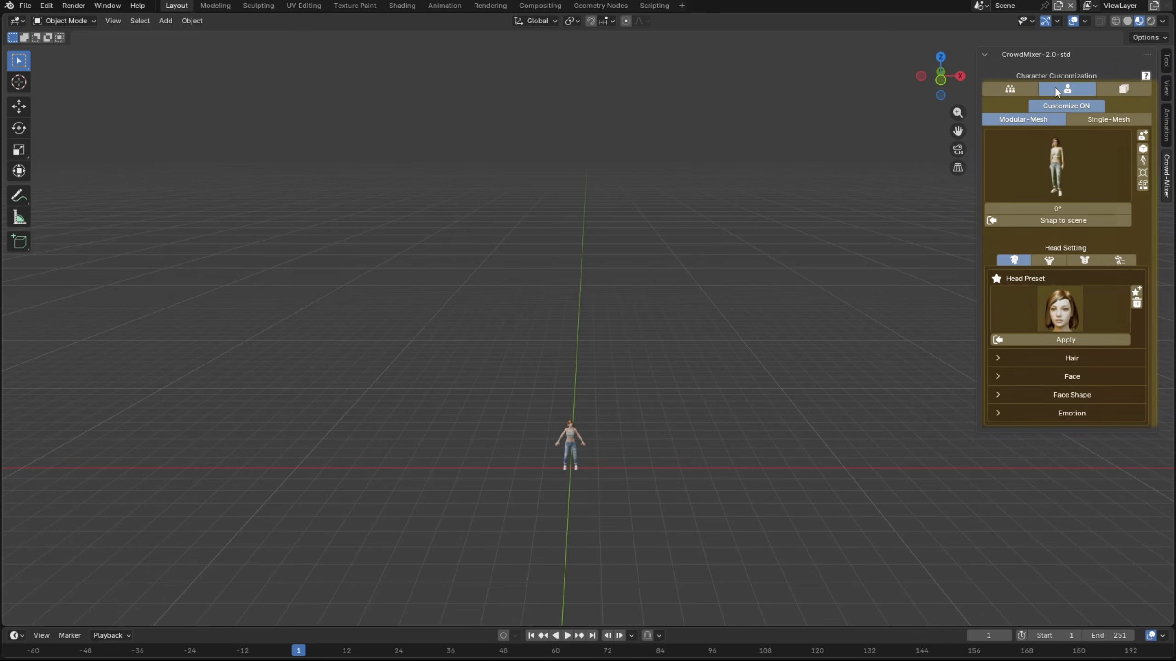
{"action": "left_click", "coordinate": [1117, 89]}
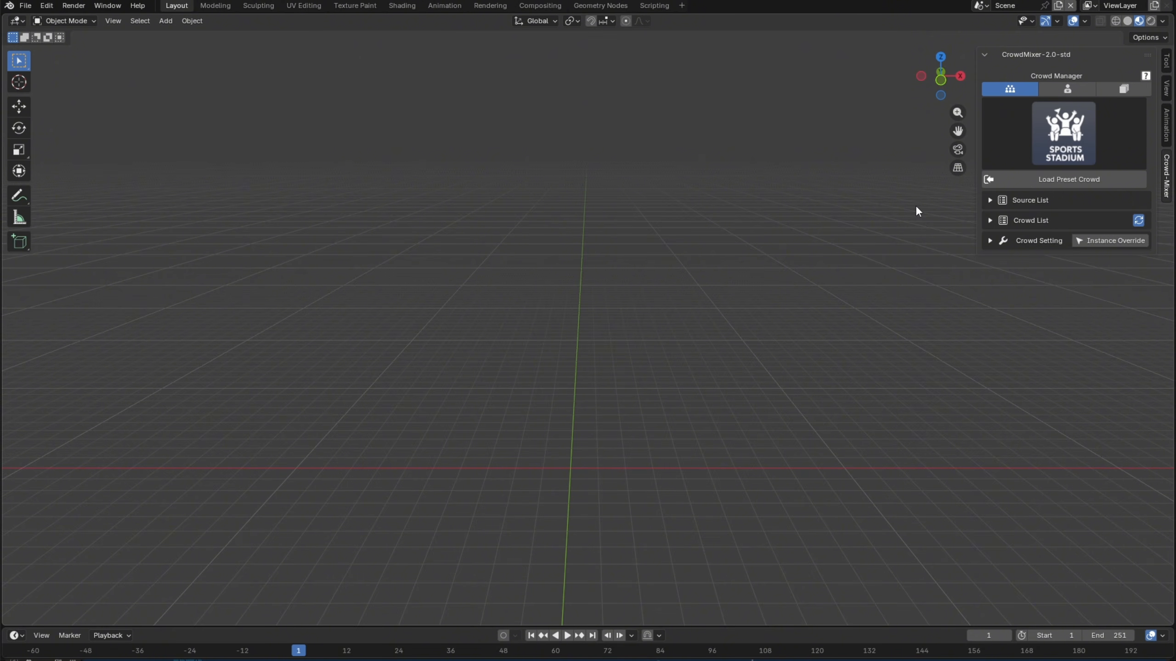
Load the Sports Stadium preset crowd into the scene and deselect everything
{"action": "left_click", "coordinate": [1115, 139]}
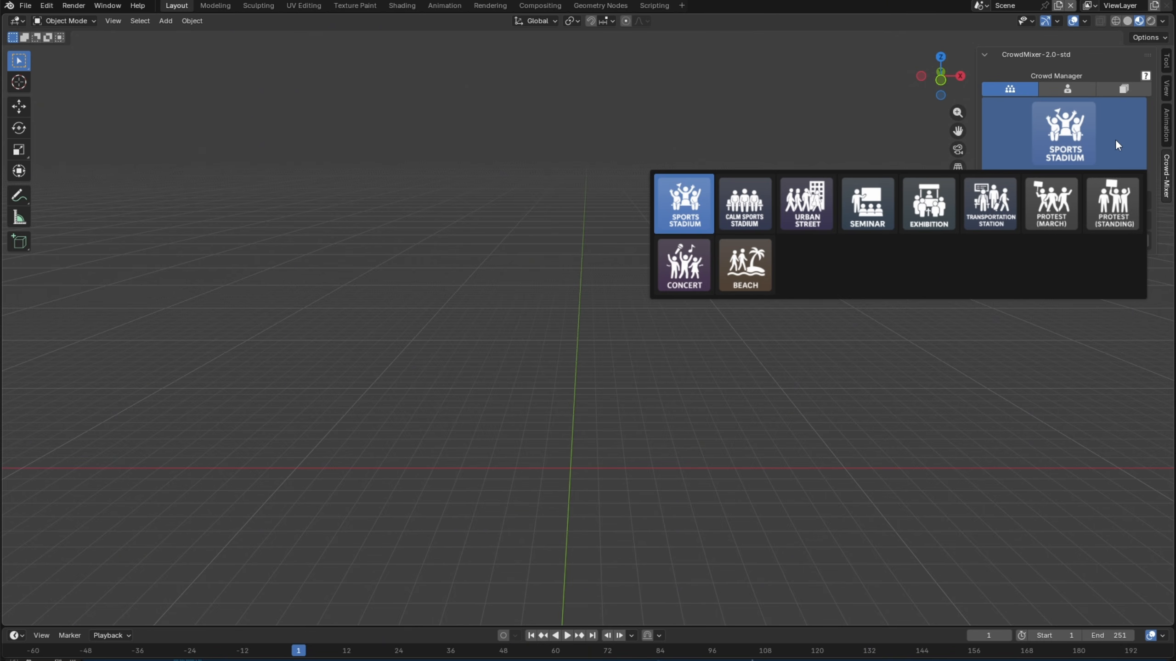
{"action": "left_click", "coordinate": [695, 199]}
{"action": "left_click", "coordinate": [1025, 180]}
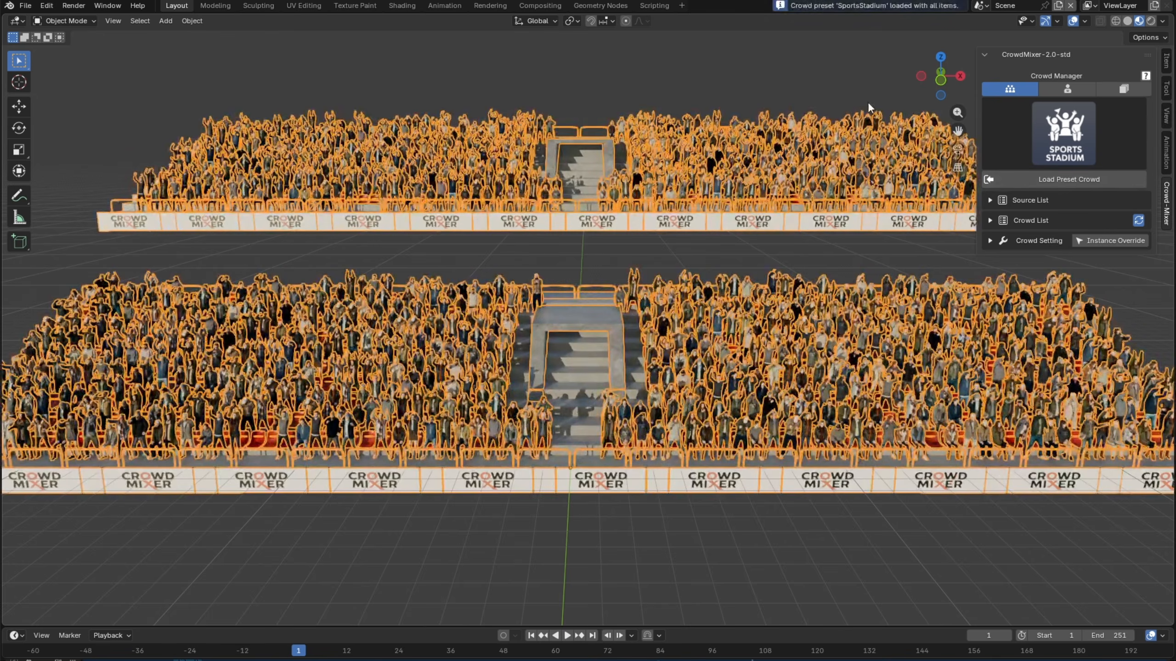
{"action": "left_click", "coordinate": [867, 101]}
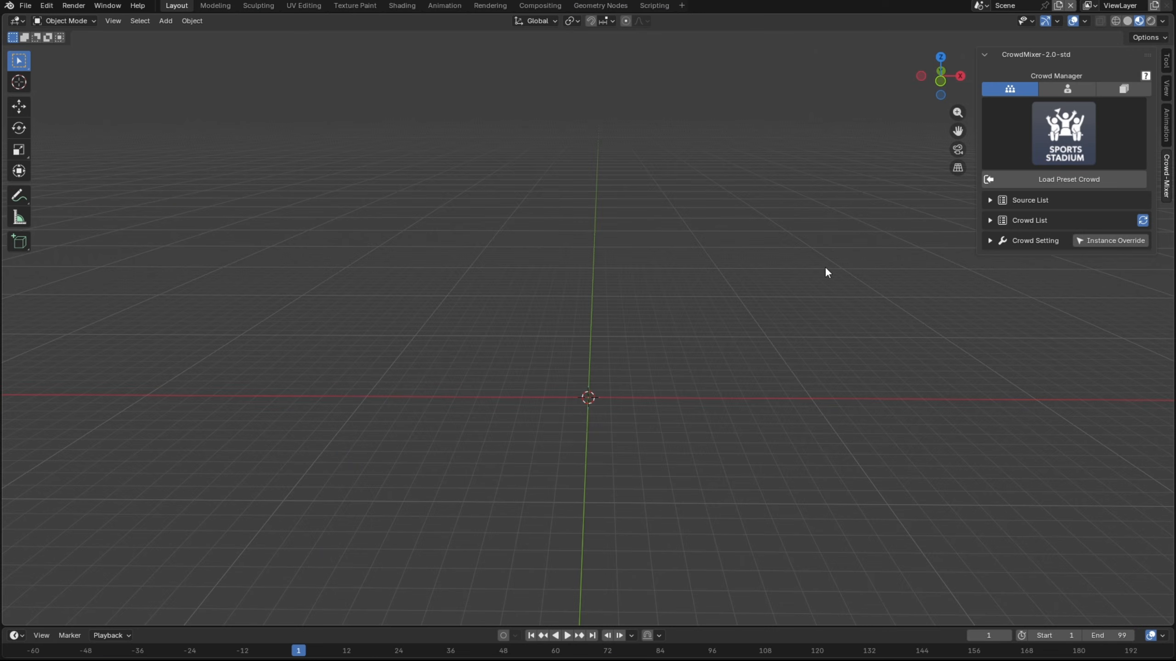
Add Backpacker-S-Wait as a source in the Crowd Manager's Source List
{"action": "left_click", "coordinate": [990, 200]}
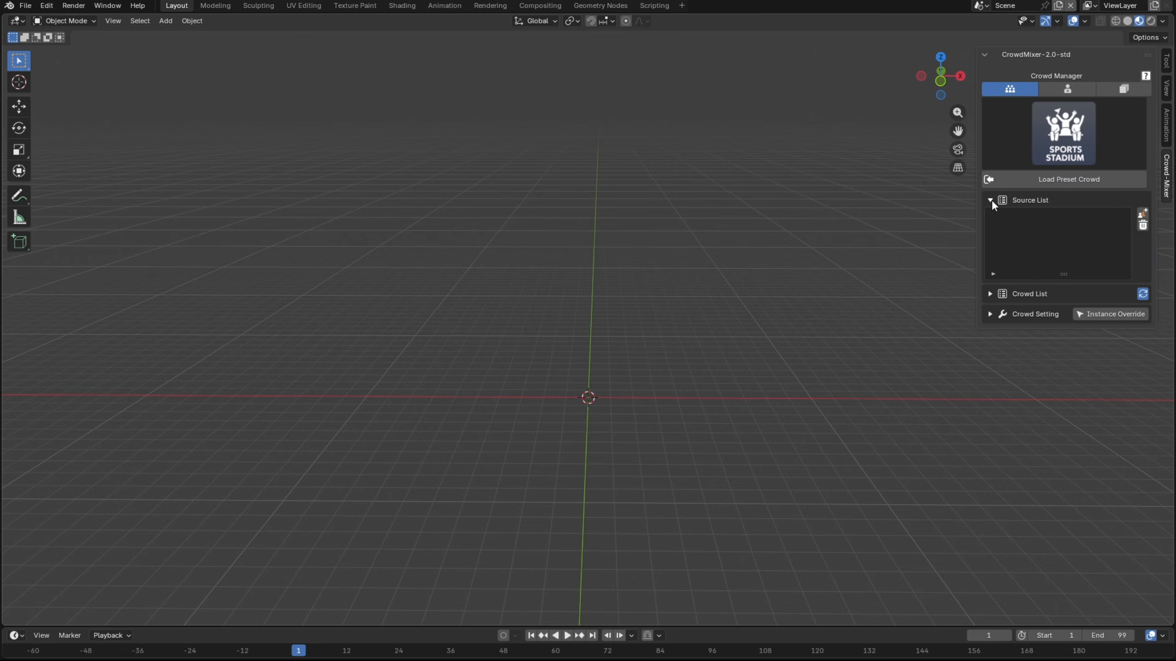
{"action": "left_click", "coordinate": [1143, 214]}
{"action": "left_click", "coordinate": [1142, 215]}
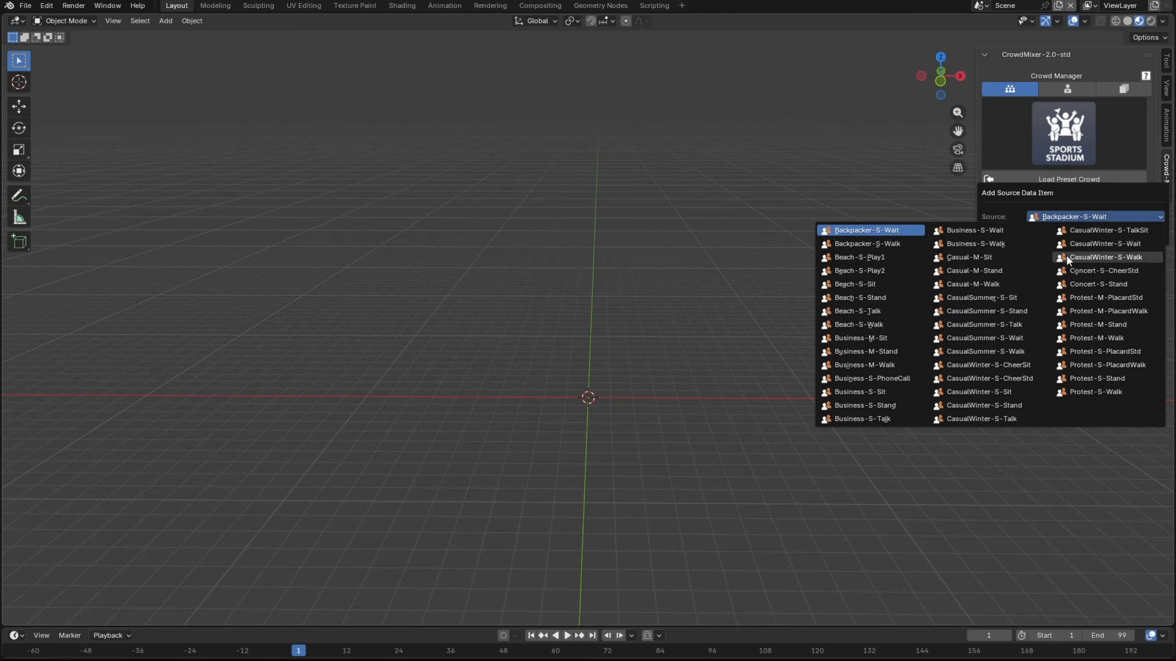
{"action": "left_click", "coordinate": [1074, 216]}
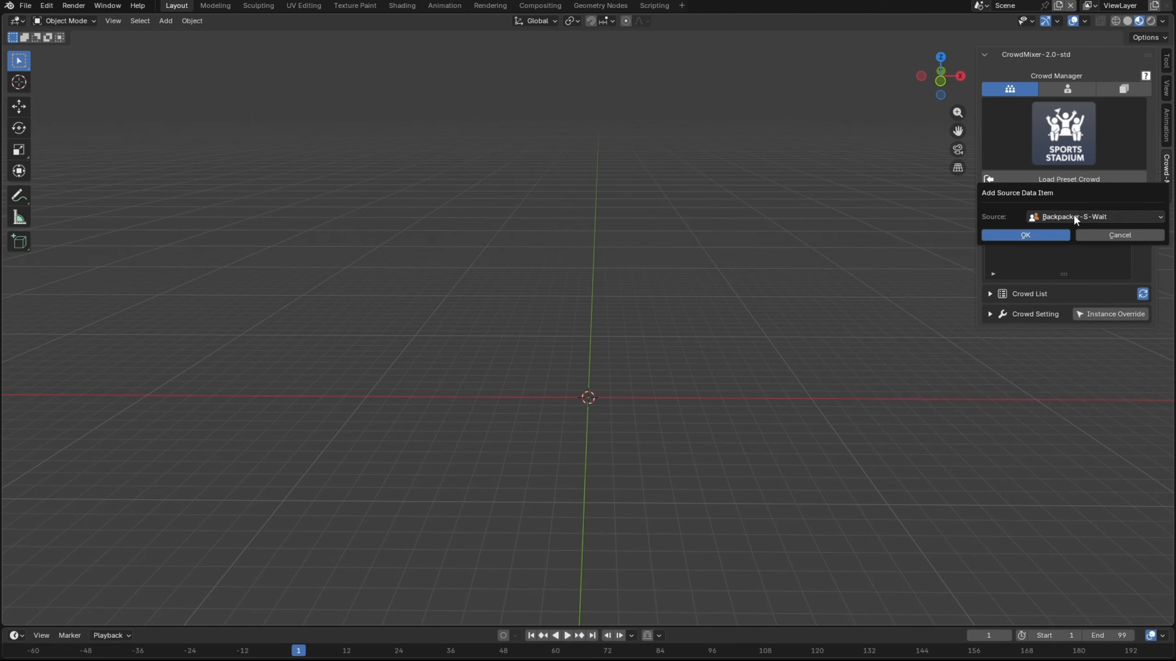
{"action": "left_click", "coordinate": [1047, 235]}
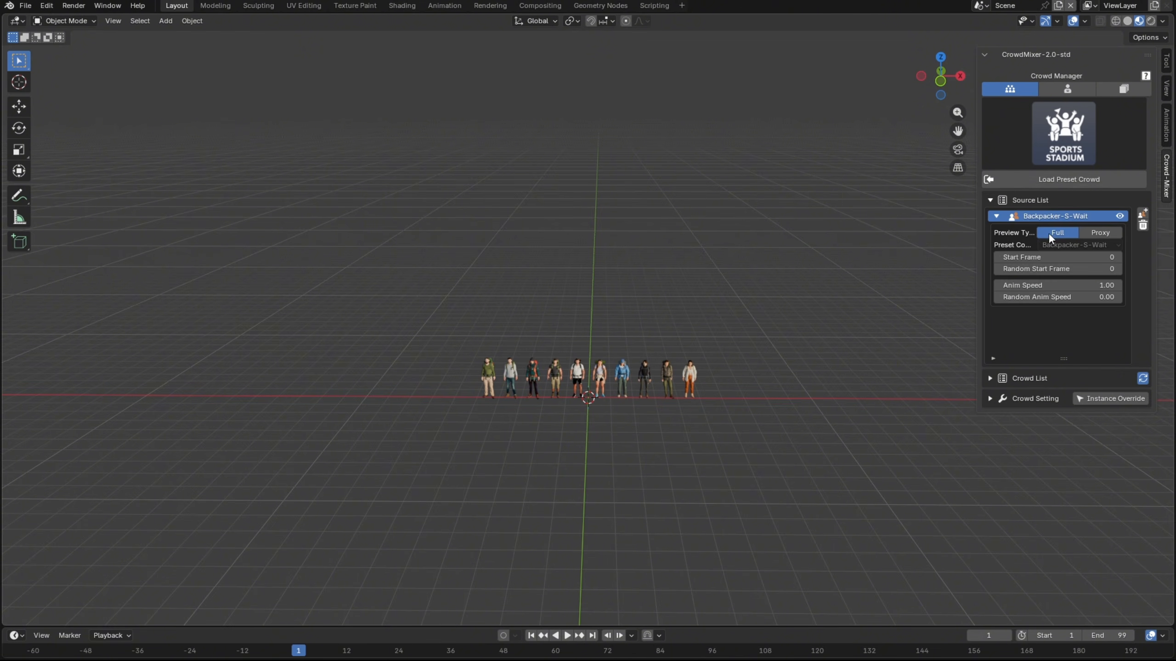
Examine the backpacker characters up close, and switch to File Explorer to view the source .blend files in the Blender-5 folder
{"action": "scroll", "coordinate": [696, 444], "scroll_direction": "up", "scroll_amount": 5}
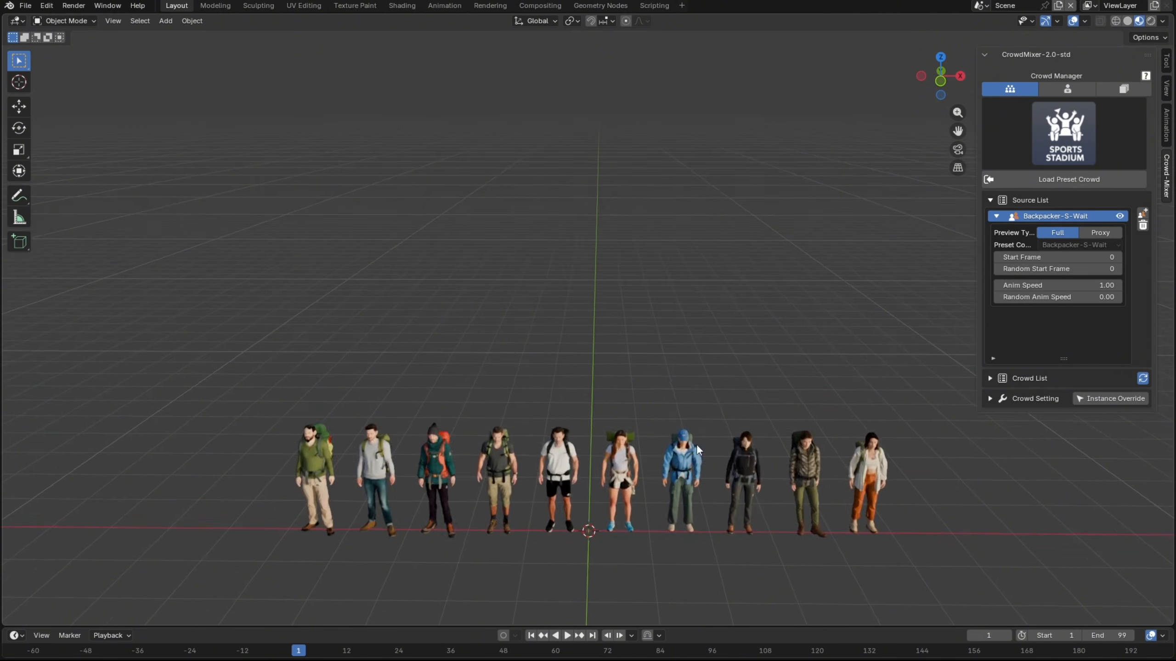
{"action": "middle_click_drag", "start_coordinate": [696, 444], "coordinate": [681, 273], "text": "shift"}
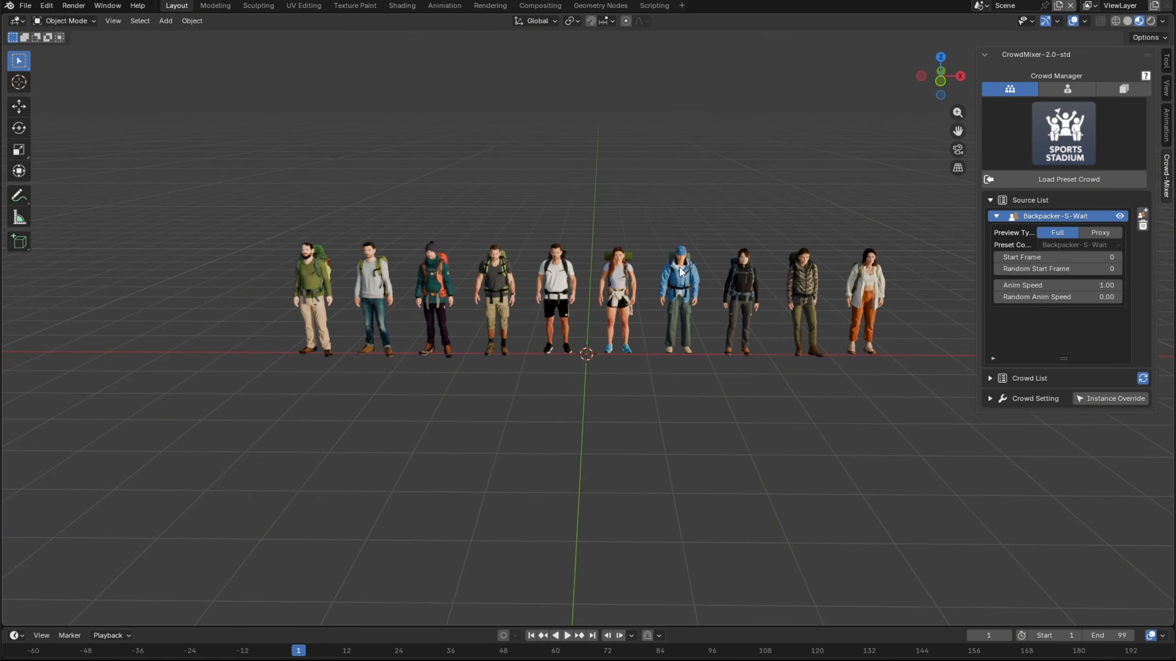
{"action": "key", "text": "alt+Tab"}
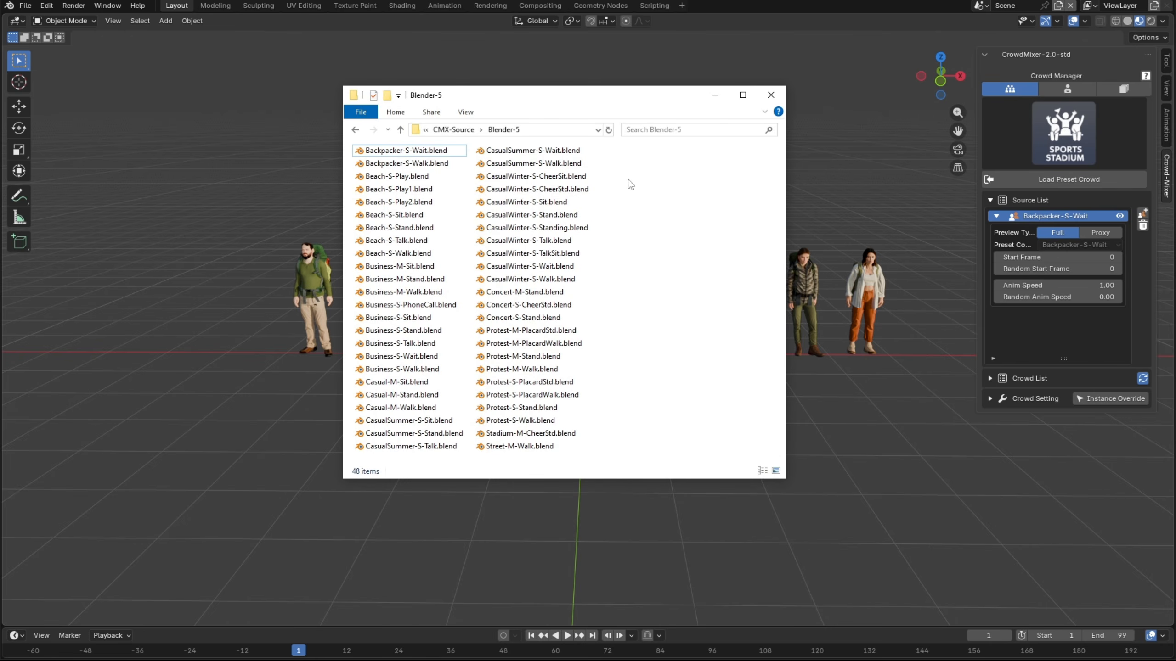
{"action": "left_click_drag", "start_coordinate": [534, 94], "coordinate": [916, 226]}
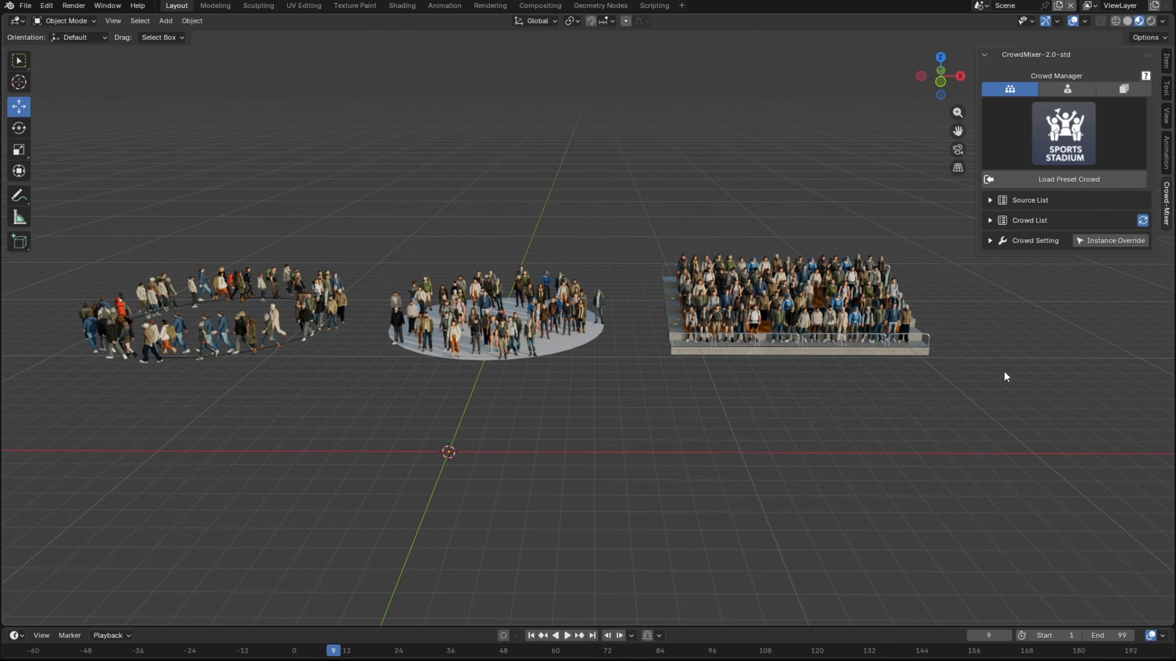
Add a crowd named new_crowd of type CMX-Standing with CasualWinter-S-Stand as its source collection
{"action": "left_click", "coordinate": [990, 220]}
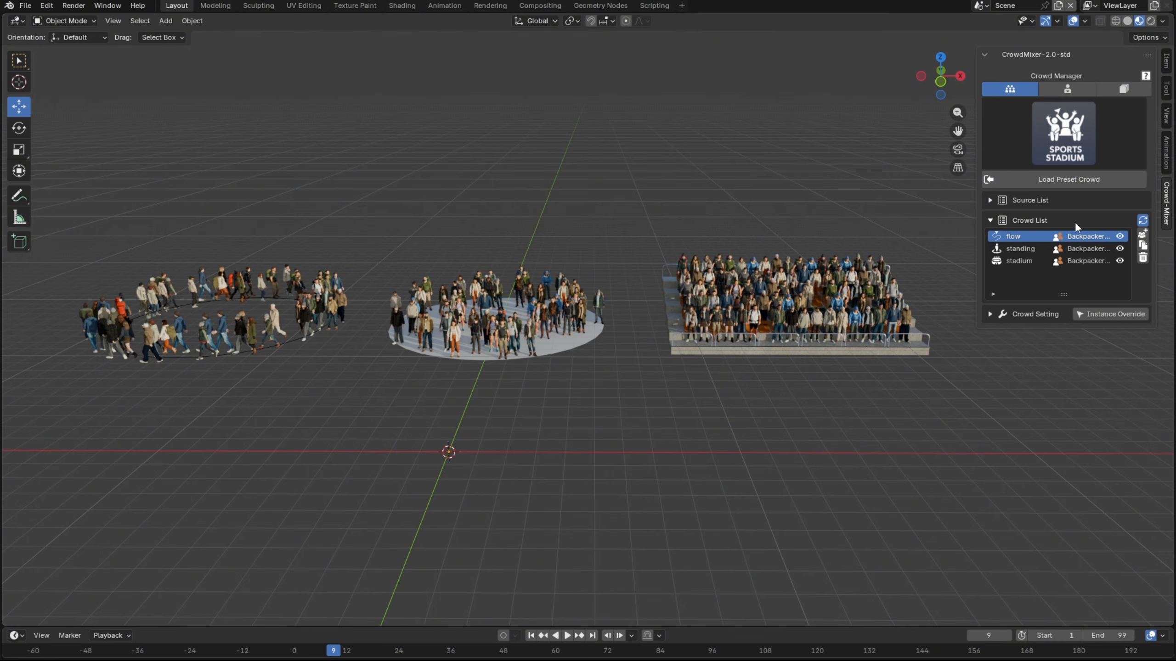
{"action": "left_click", "coordinate": [1141, 234]}
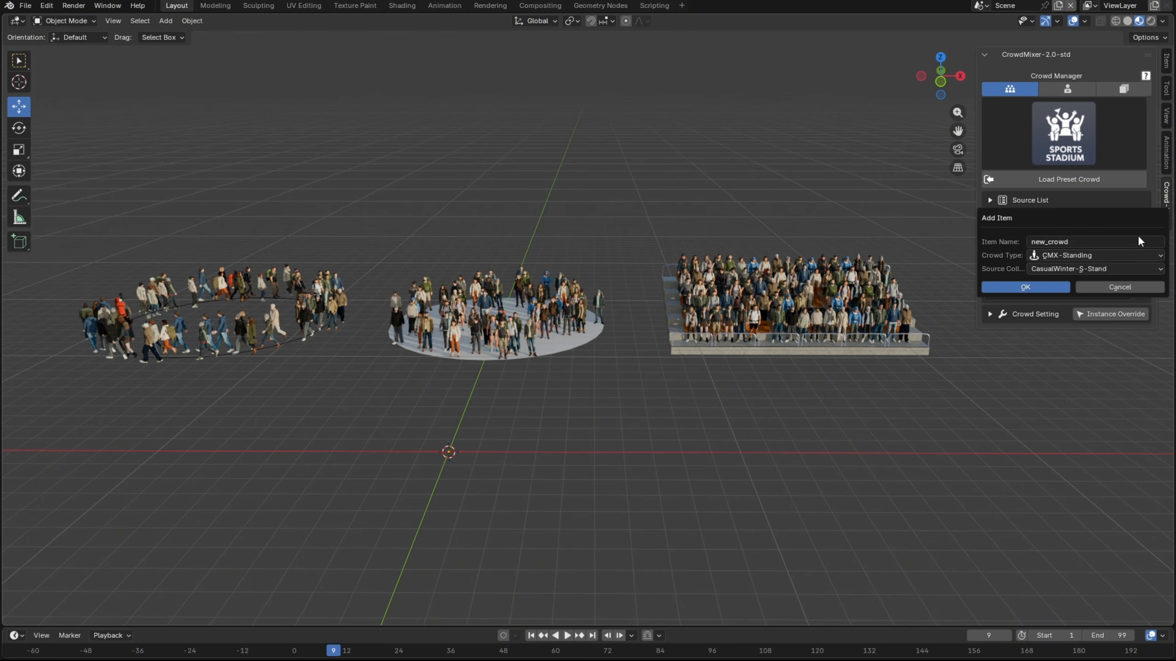
{"action": "left_click", "coordinate": [1035, 283]}
{"action": "left_click", "coordinate": [1029, 273]}
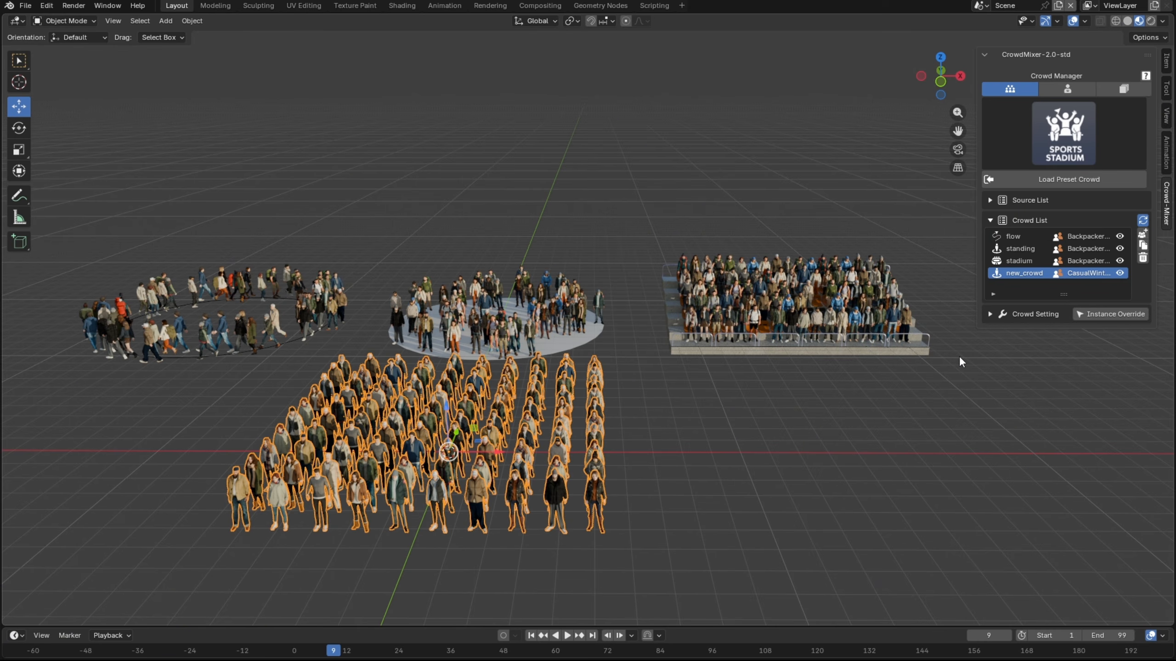
Expand Crowd Setting and select the flow, stadium and new_crowd crowds in turn to view their settings
{"action": "left_click", "coordinate": [1010, 238]}
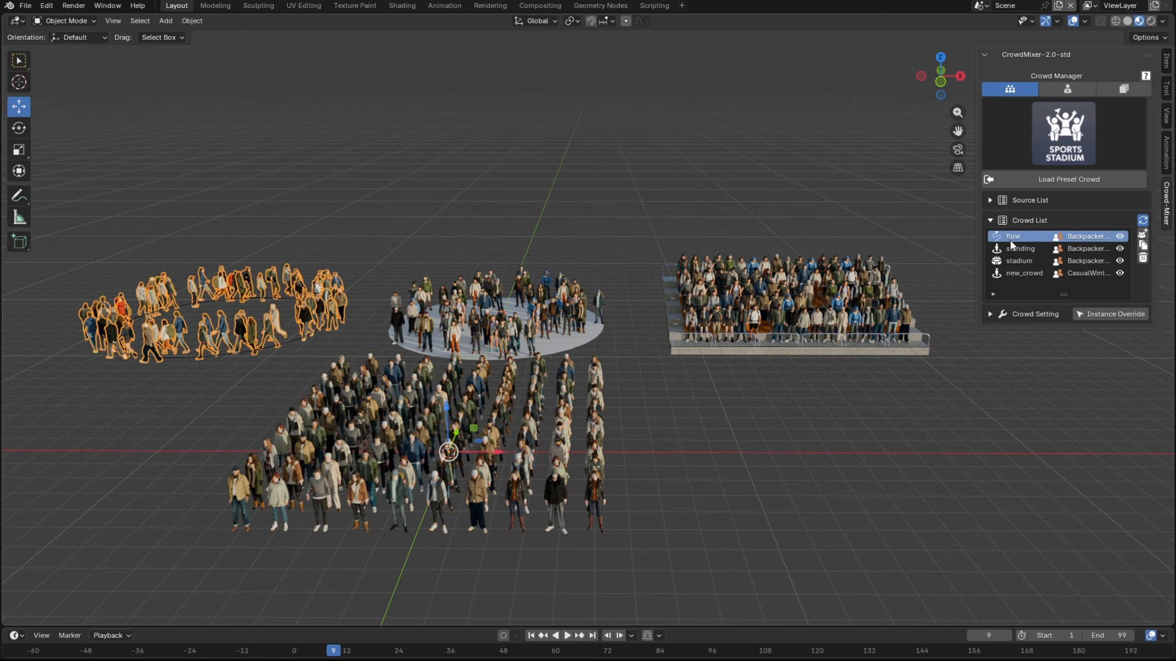
{"action": "left_click", "coordinate": [990, 314]}
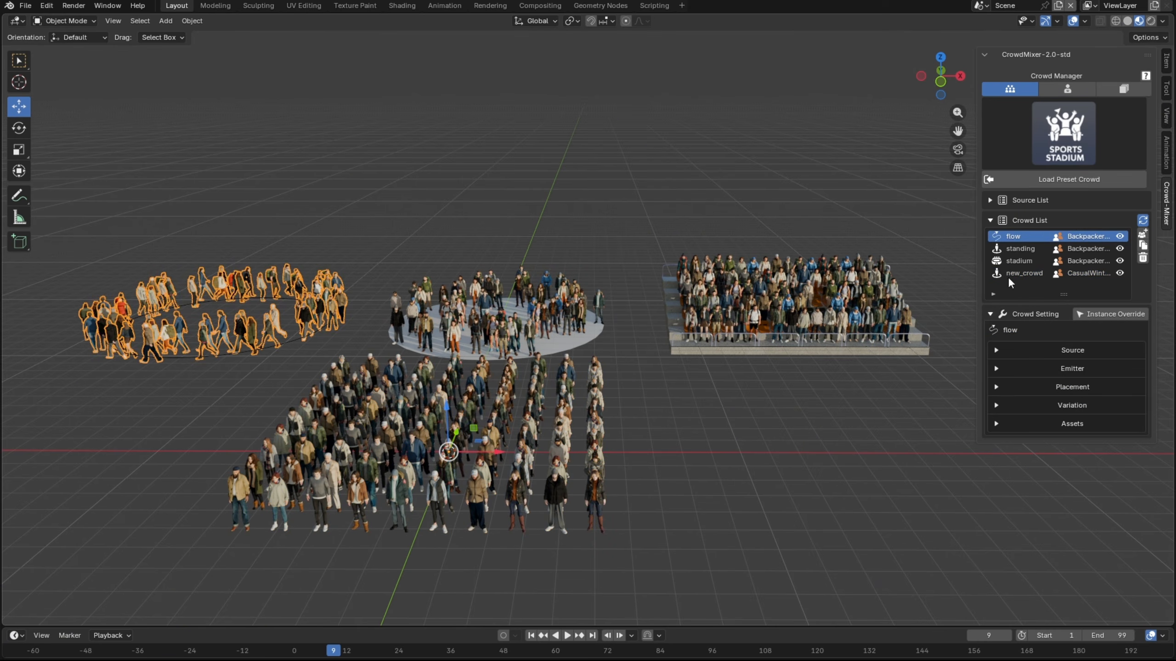
{"action": "left_click", "coordinate": [1018, 254]}
{"action": "left_click", "coordinate": [1019, 261]}
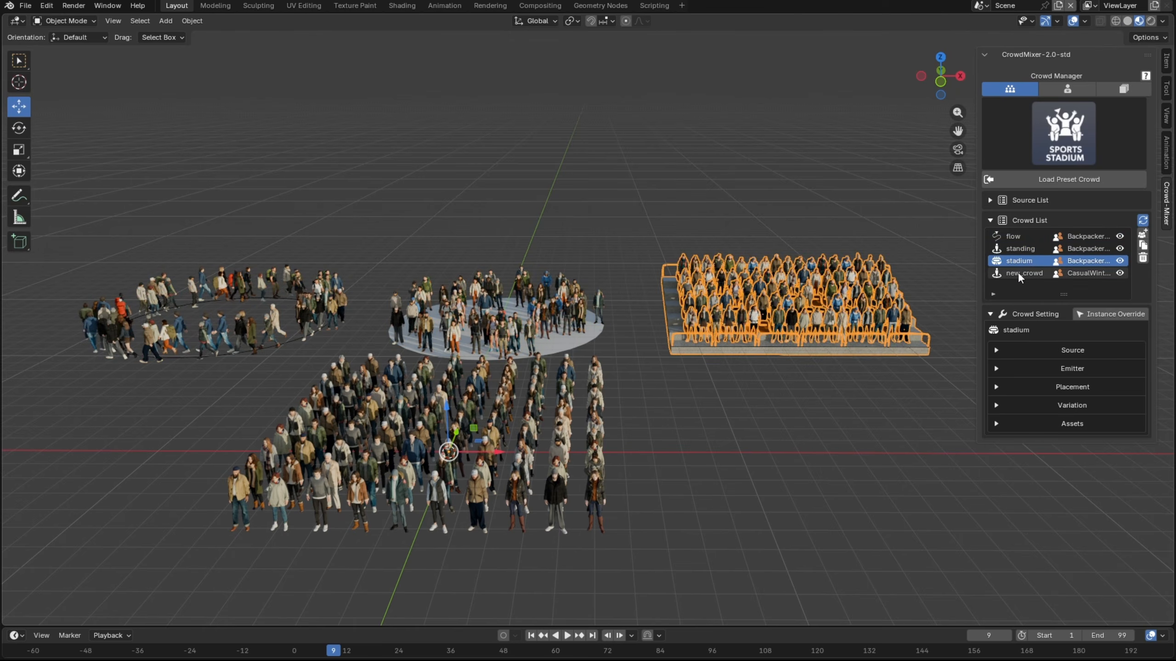
{"action": "left_click", "coordinate": [1019, 274]}
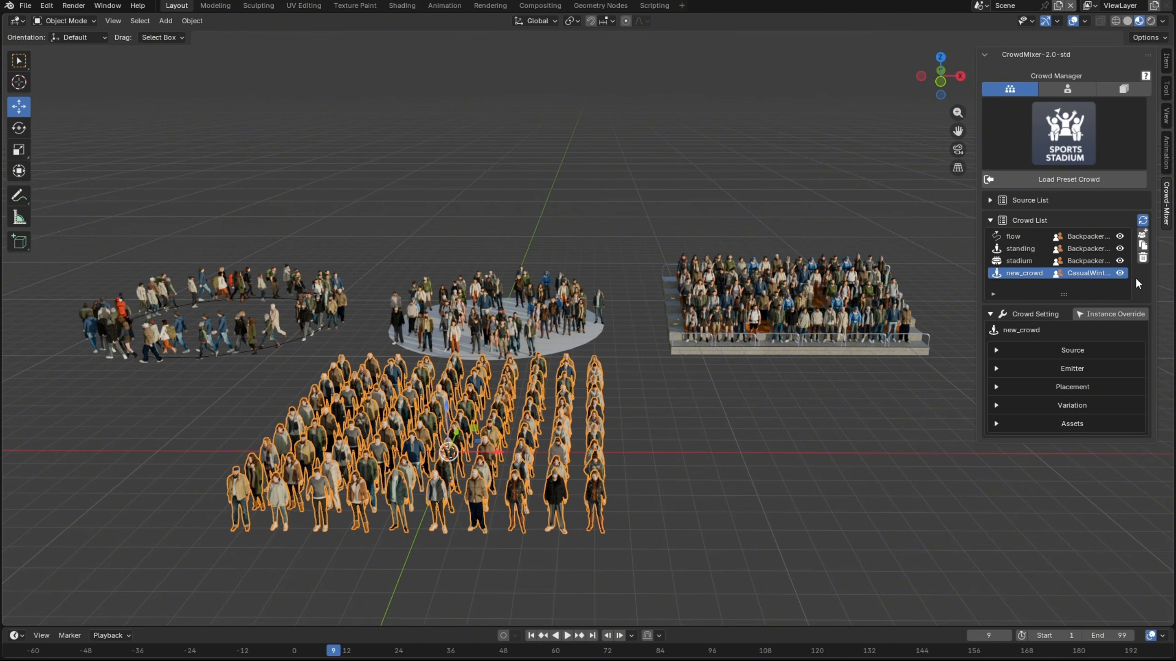
Compare the Placement options of the standing, flow and stadium crowds
{"action": "left_click", "coordinate": [1026, 251]}
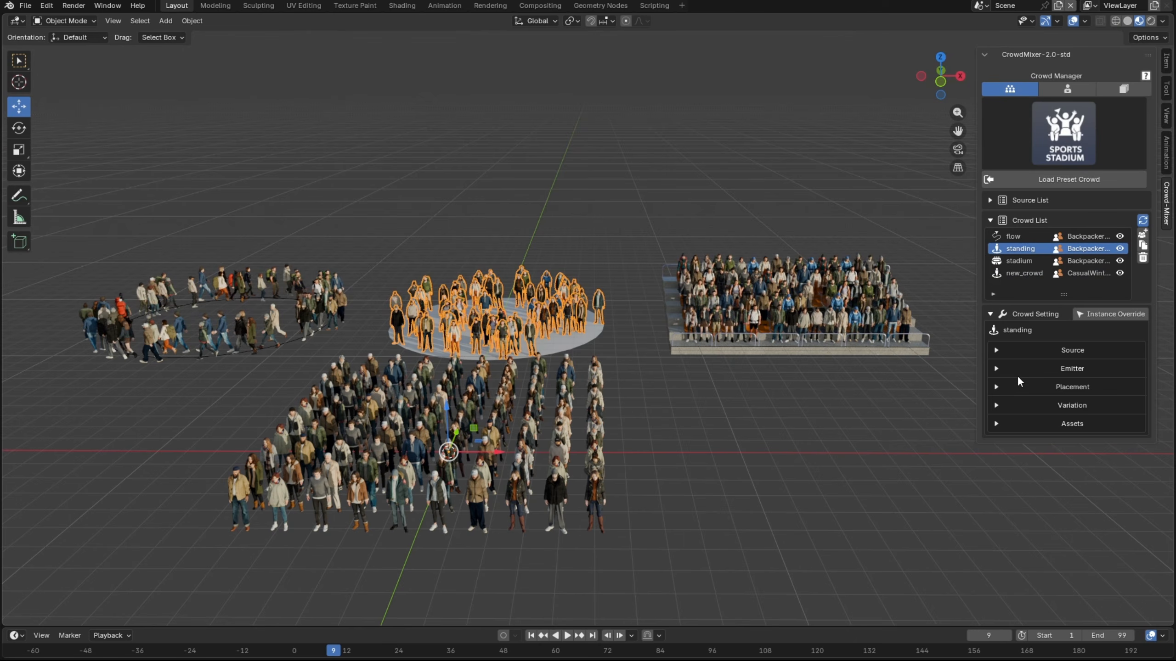
{"action": "left_click", "coordinate": [998, 386]}
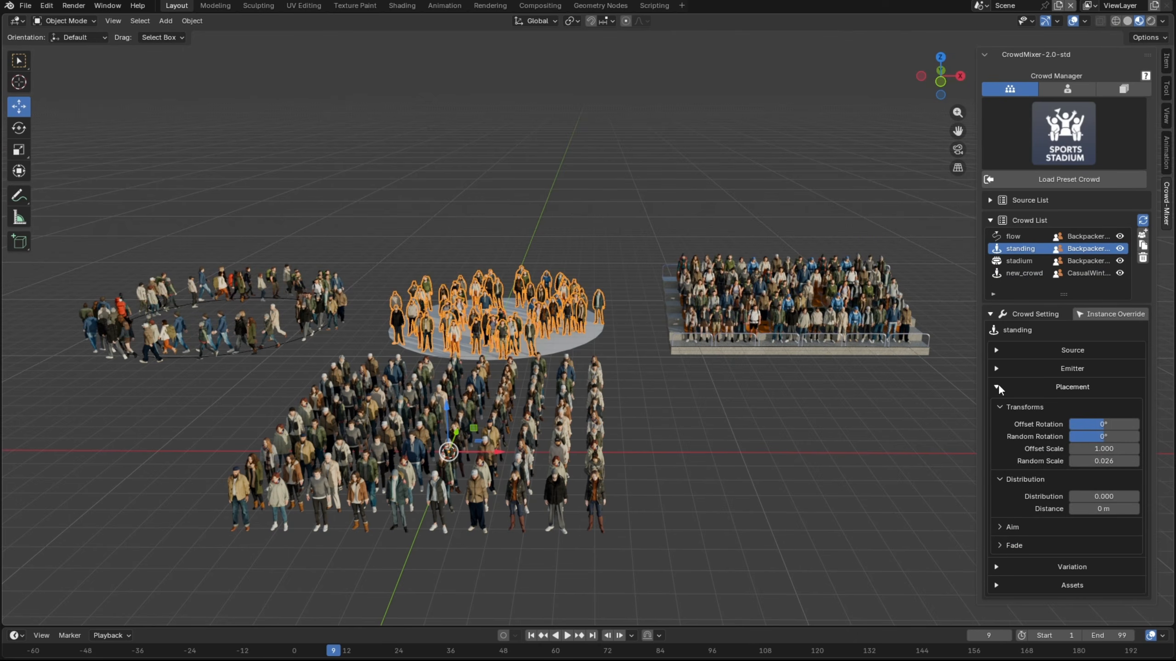
{"action": "left_click", "coordinate": [1012, 236]}
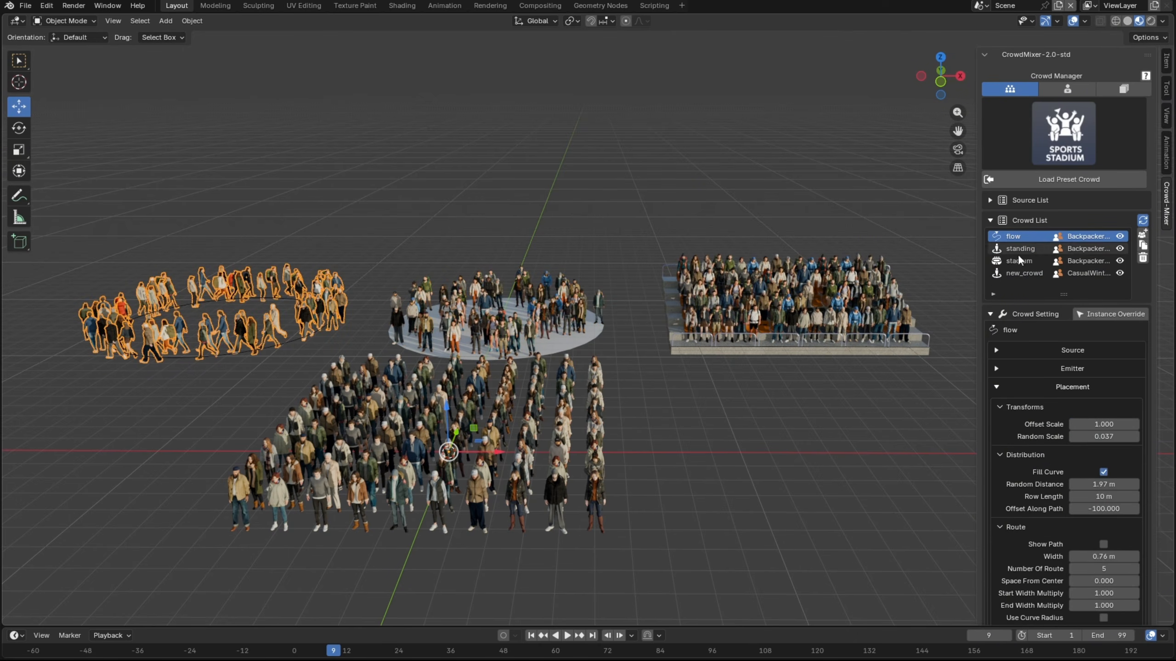
{"action": "left_click", "coordinate": [1018, 262]}
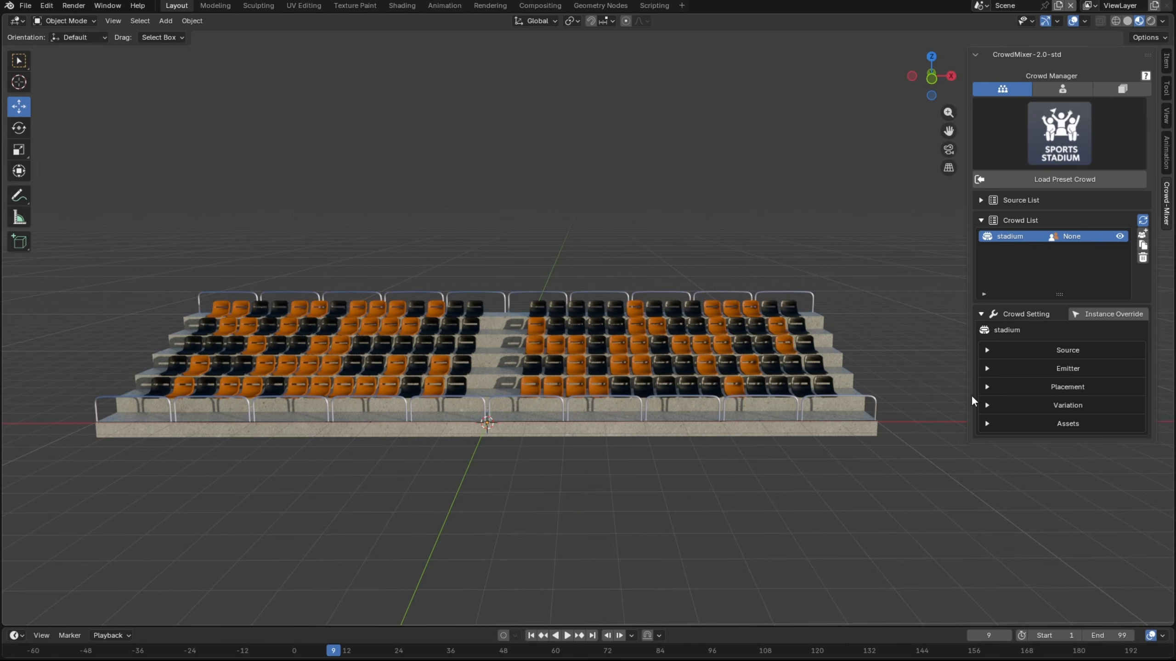
Set the stadium crowd's Main source to the CasualWinter-S-Stand collection
{"action": "left_click", "coordinate": [988, 350]}
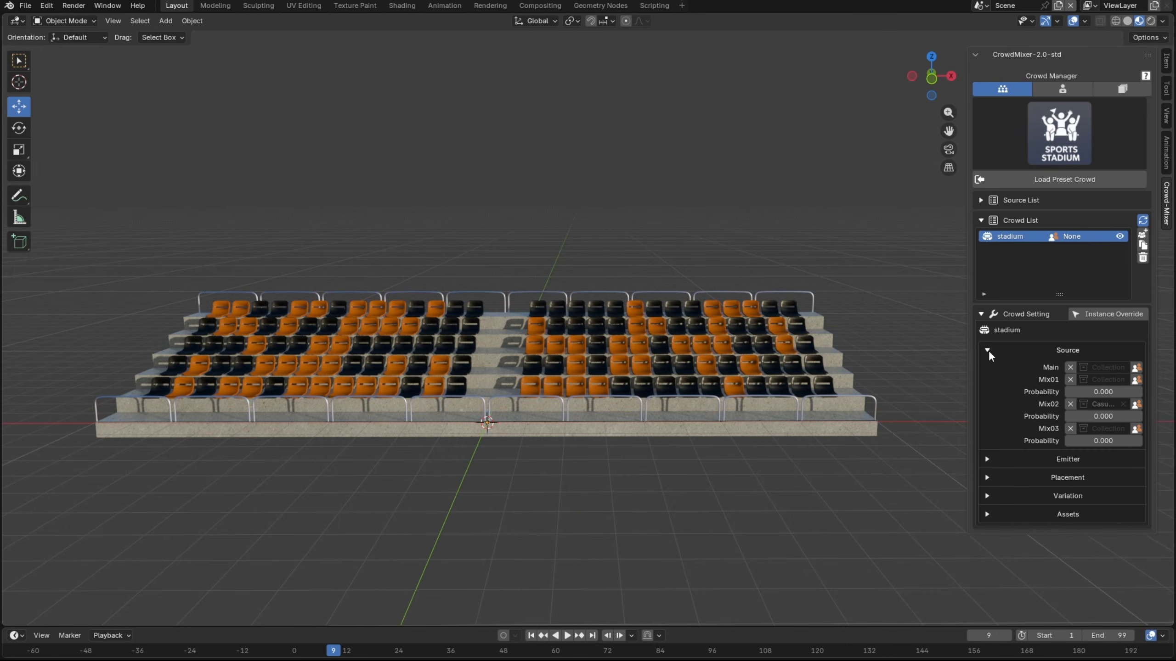
{"action": "left_click", "coordinate": [1136, 368]}
{"action": "left_click", "coordinate": [1141, 373]}
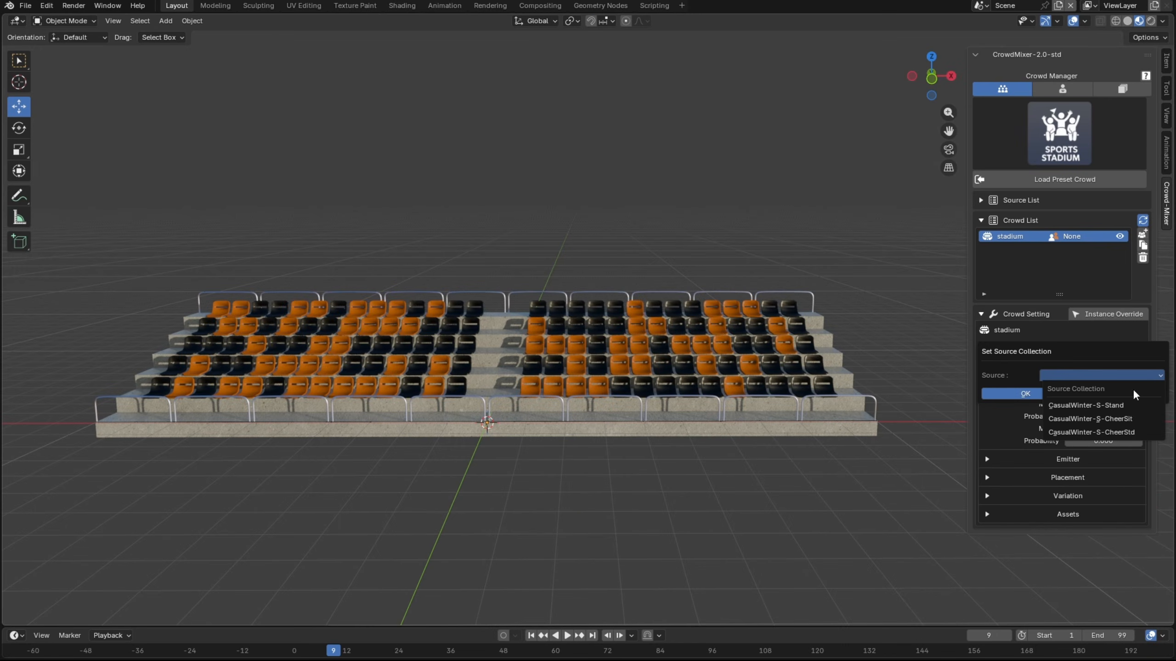
{"action": "left_click", "coordinate": [1127, 403]}
{"action": "left_click", "coordinate": [1046, 394]}
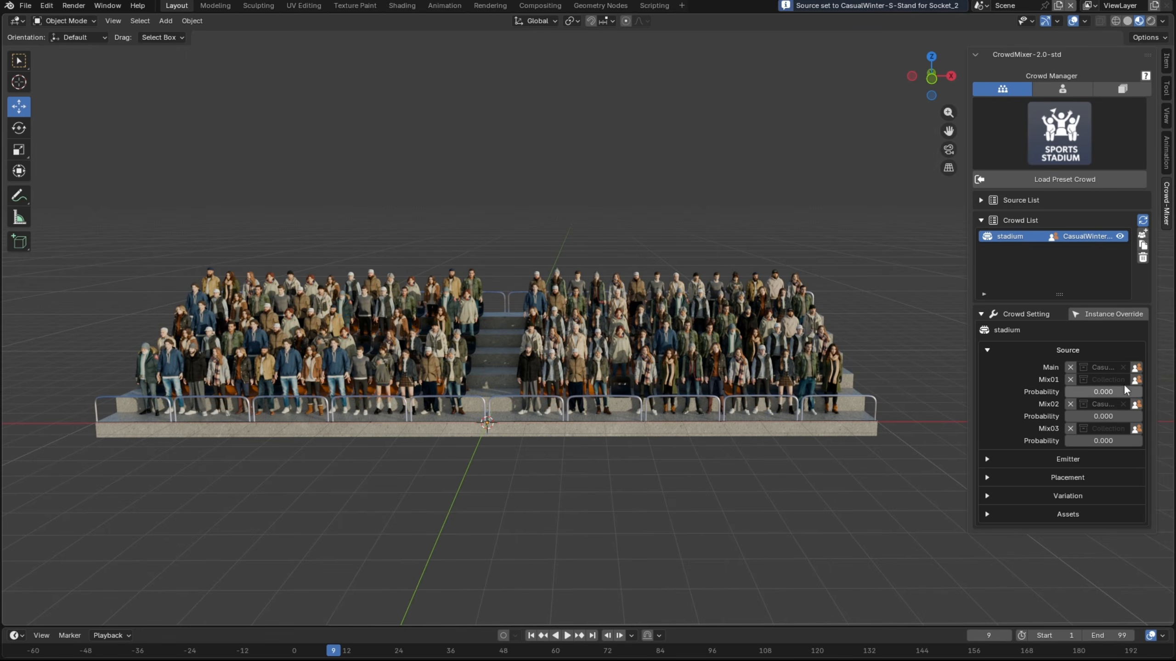
Assign CasualWinter-S-CheerSit as the stadium crowd's Mix01 source and raise its probability
{"action": "left_click", "coordinate": [1137, 379]}
{"action": "left_click", "coordinate": [1137, 385]}
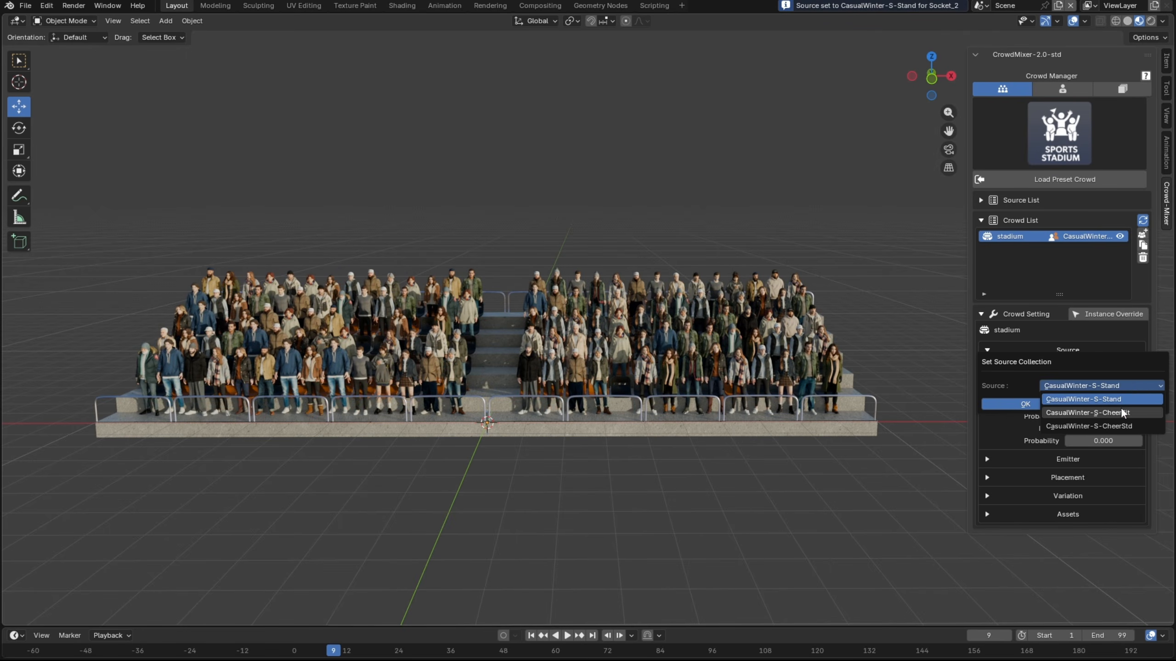
{"action": "left_click", "coordinate": [1120, 407]}
{"action": "left_click", "coordinate": [1062, 404]}
{"action": "left_click_drag", "start_coordinate": [1088, 393], "coordinate": [1124, 392]}
Assign CasualWinter-S-CheerStd as the stadium crowd's Mix02 source and raise its probability
{"action": "left_click", "coordinate": [1136, 405]}
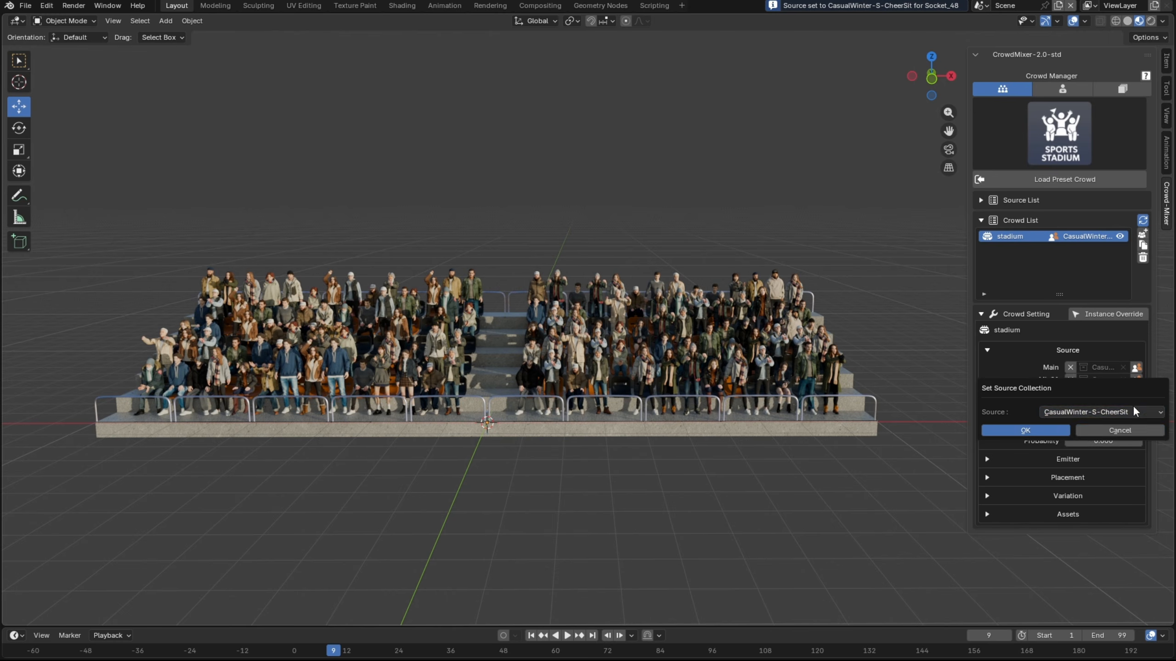
{"action": "left_click", "coordinate": [1129, 410]}
{"action": "left_click", "coordinate": [1116, 452]}
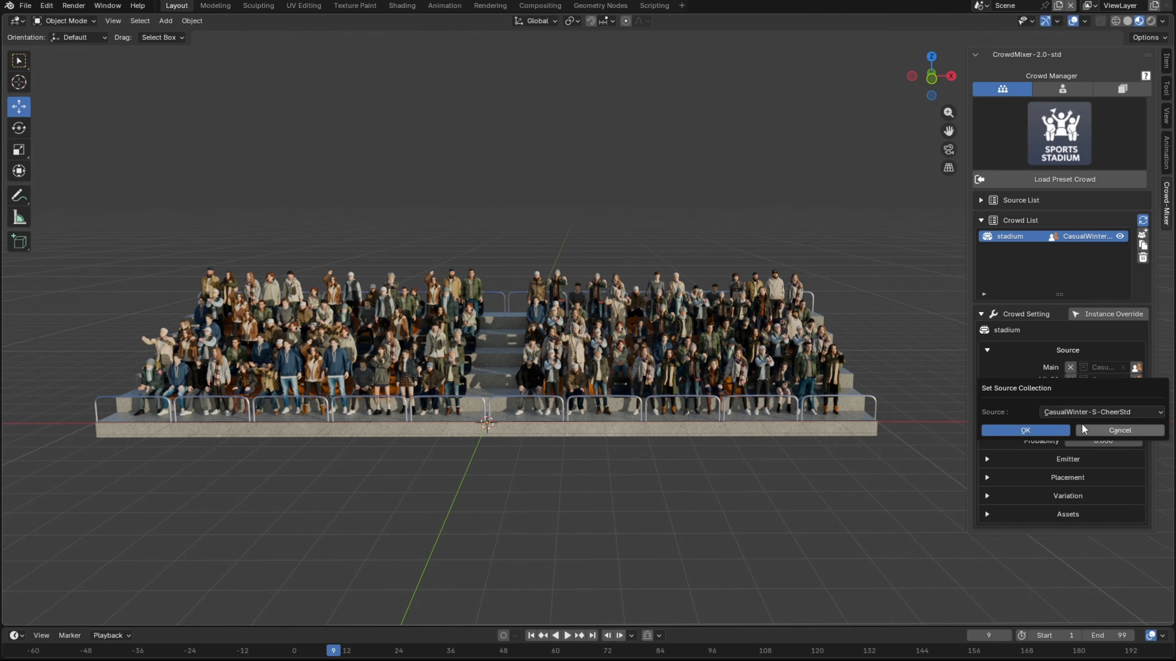
{"action": "left_click", "coordinate": [1058, 426]}
{"action": "left_click_drag", "start_coordinate": [1066, 417], "coordinate": [1099, 417]}
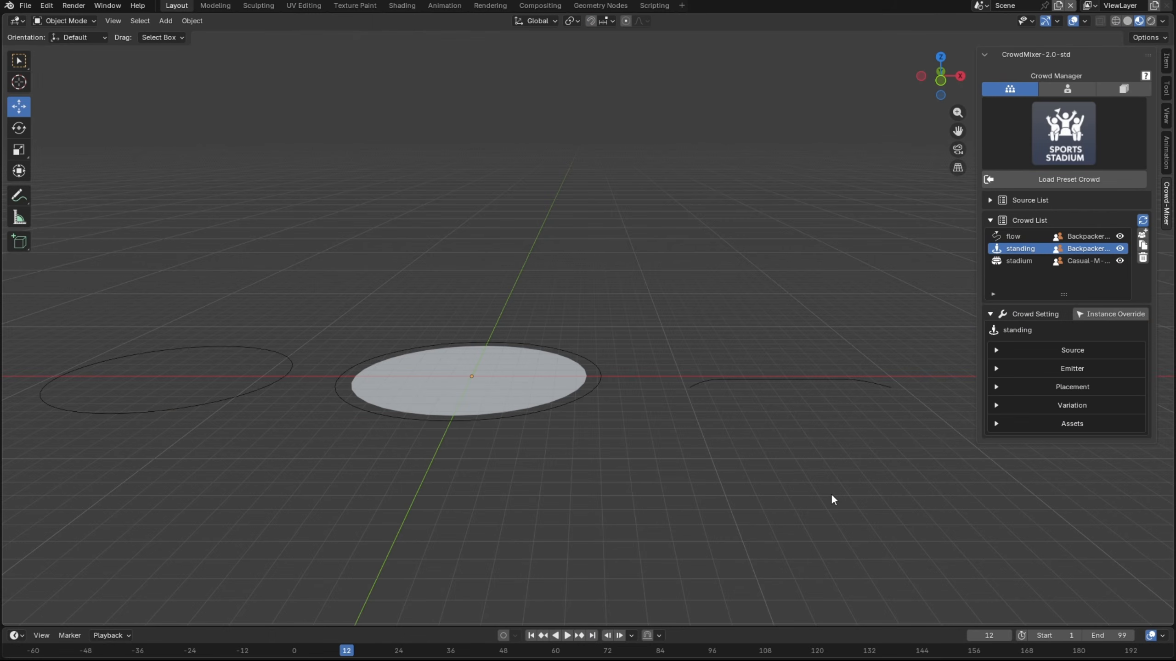
Try the Grid emitter type on the standing crowd and switch its emitter type back to Object
{"action": "left_click", "coordinate": [1023, 368]}
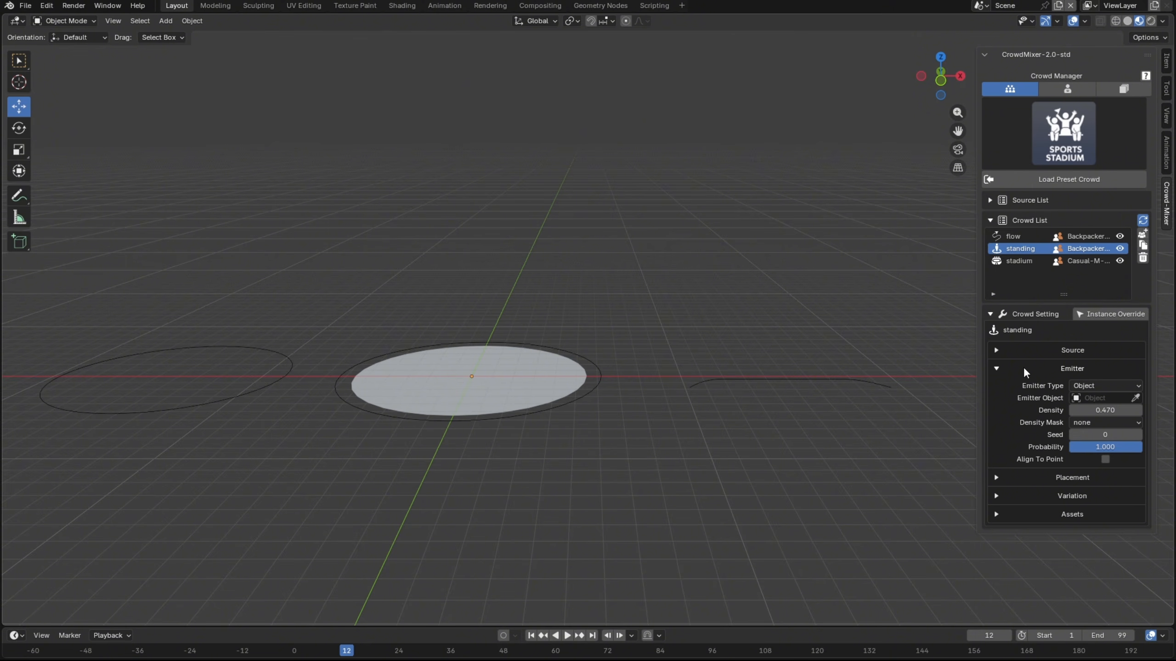
{"action": "left_click", "coordinate": [1090, 384]}
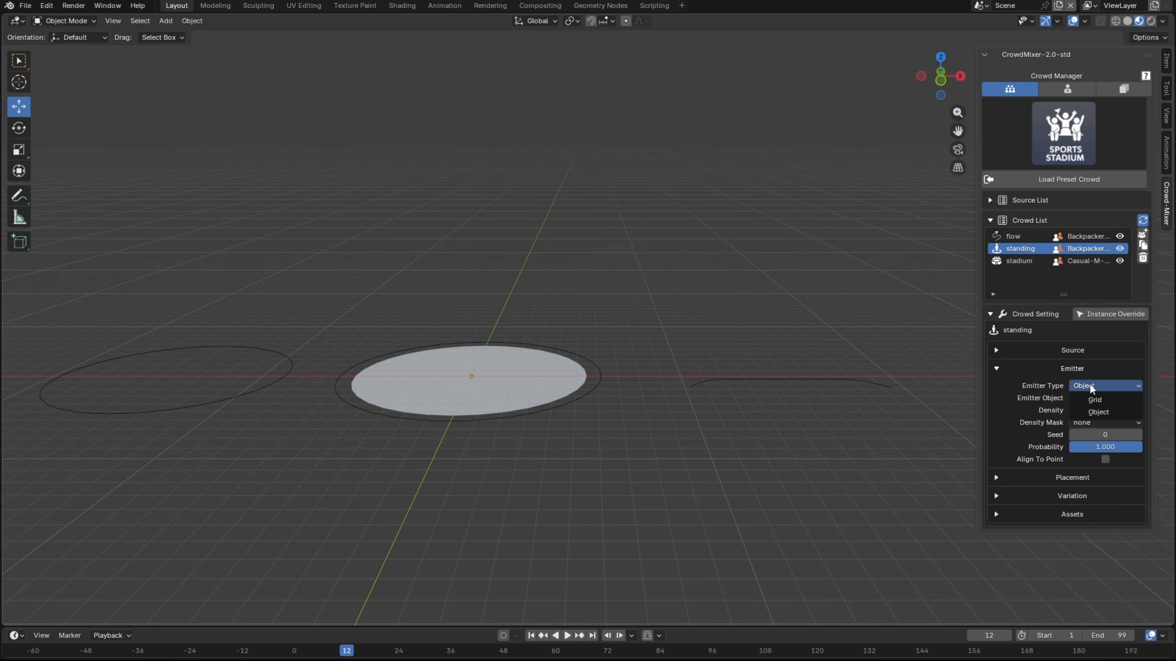
{"action": "left_click", "coordinate": [1093, 399]}
{"action": "left_click", "coordinate": [1134, 387]}
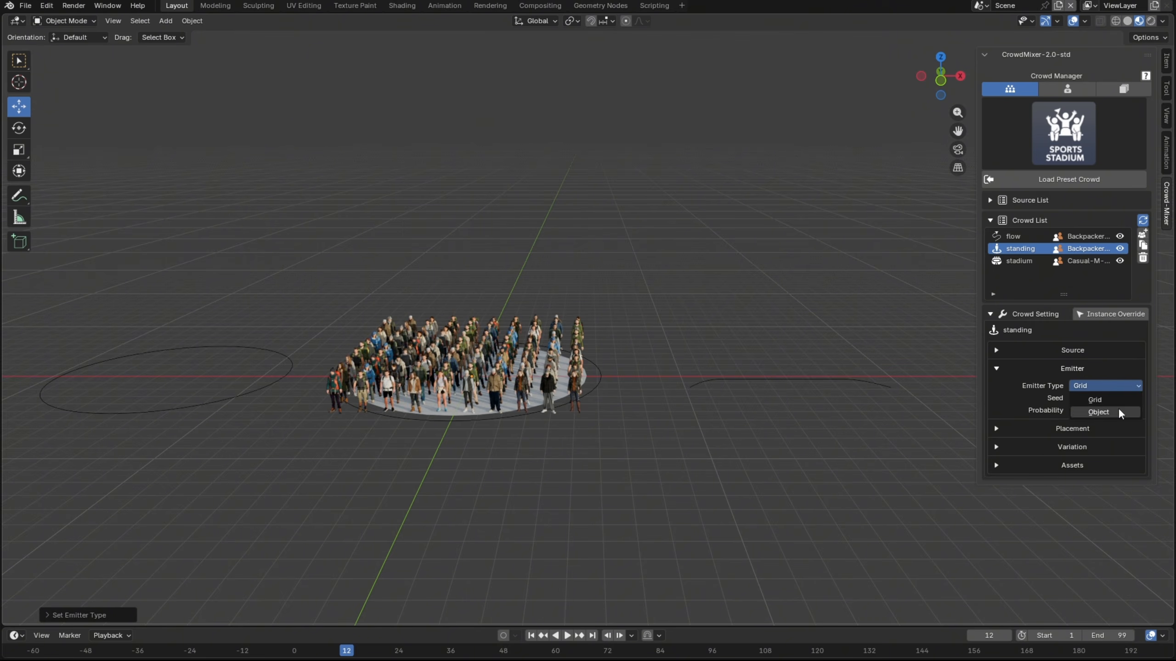
{"action": "left_click", "coordinate": [1118, 410]}
Pick the flat disc Cylinder.001 in the scene as the standing crowd's emitter object
{"action": "left_click", "coordinate": [1135, 397]}
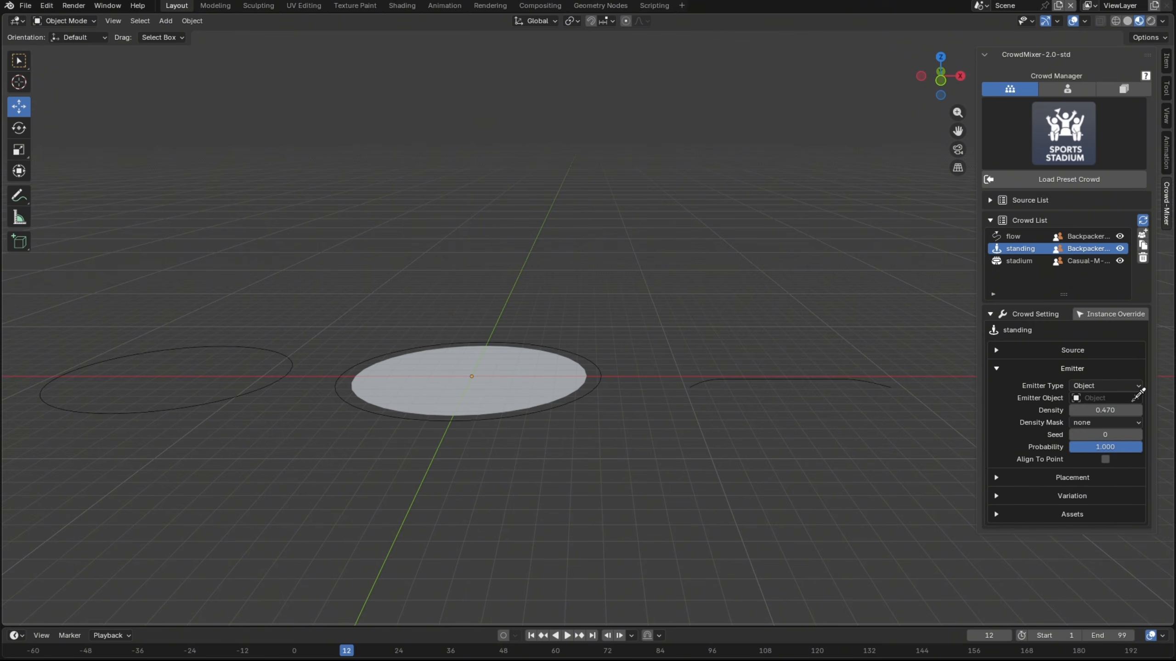
{"action": "left_click", "coordinate": [597, 389]}
{"action": "left_click", "coordinate": [1135, 398]}
{"action": "left_click", "coordinate": [1135, 398]}
{"action": "left_click", "coordinate": [552, 369]}
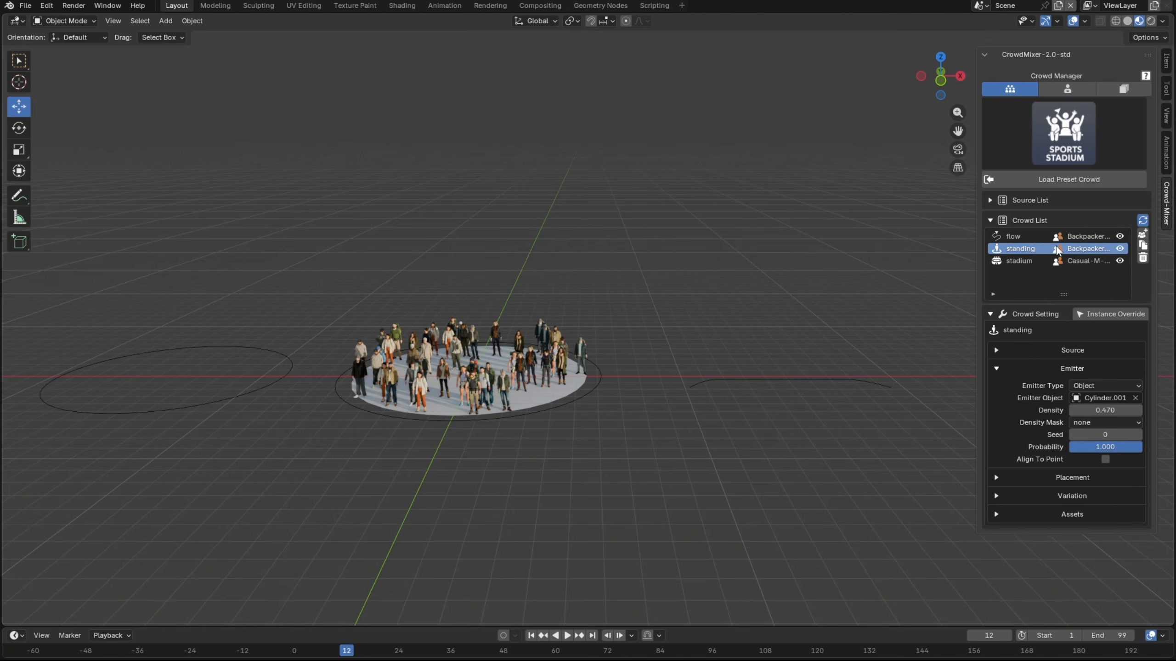
Assign the Bézier circle beside the disc as the flow crowd's emitter
{"action": "left_click", "coordinate": [1025, 236]}
{"action": "left_click", "coordinate": [1135, 386]}
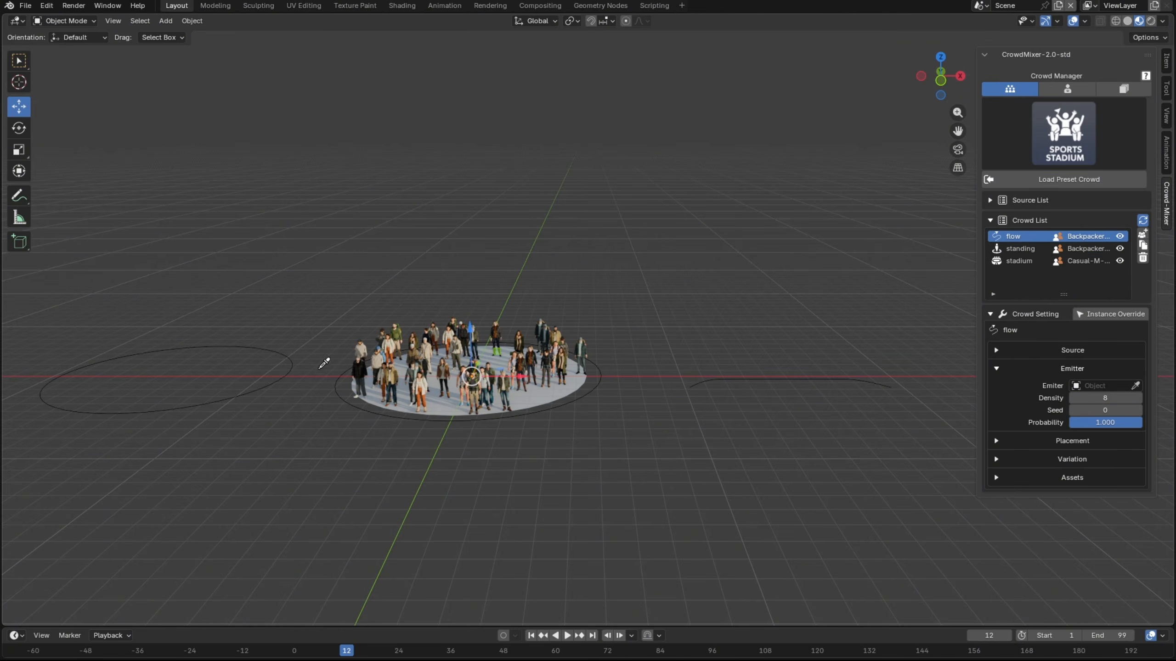
{"action": "left_click", "coordinate": [289, 369]}
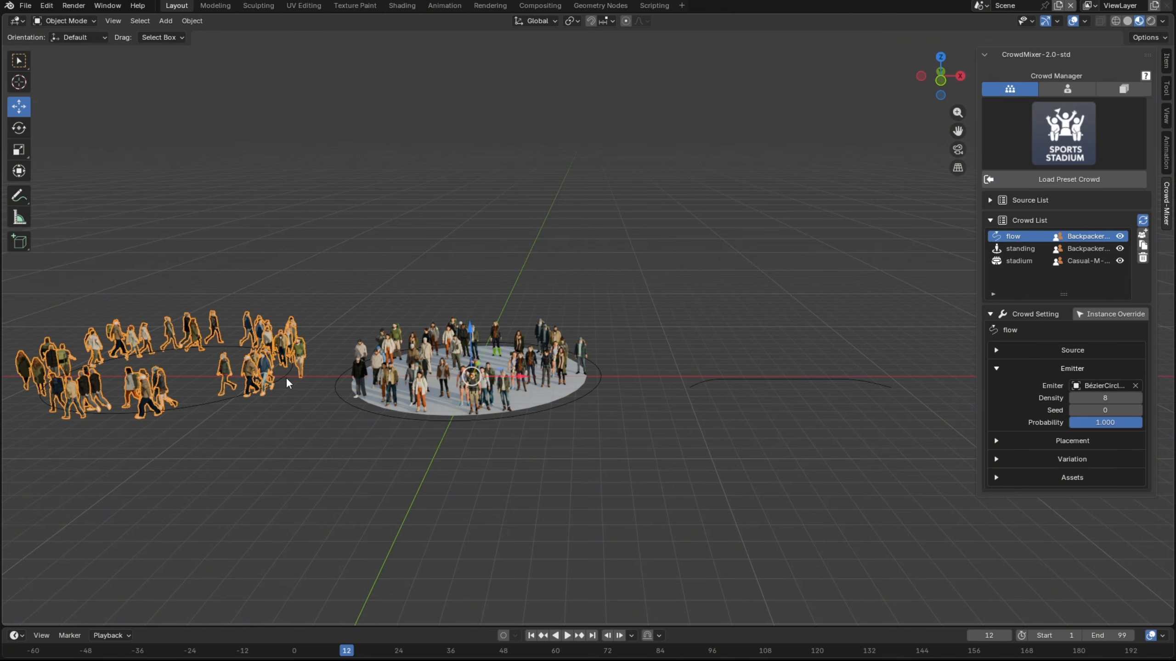
Assign the open curve BézierCurve as the stadium crowd's emitter
{"action": "left_click", "coordinate": [1014, 264]}
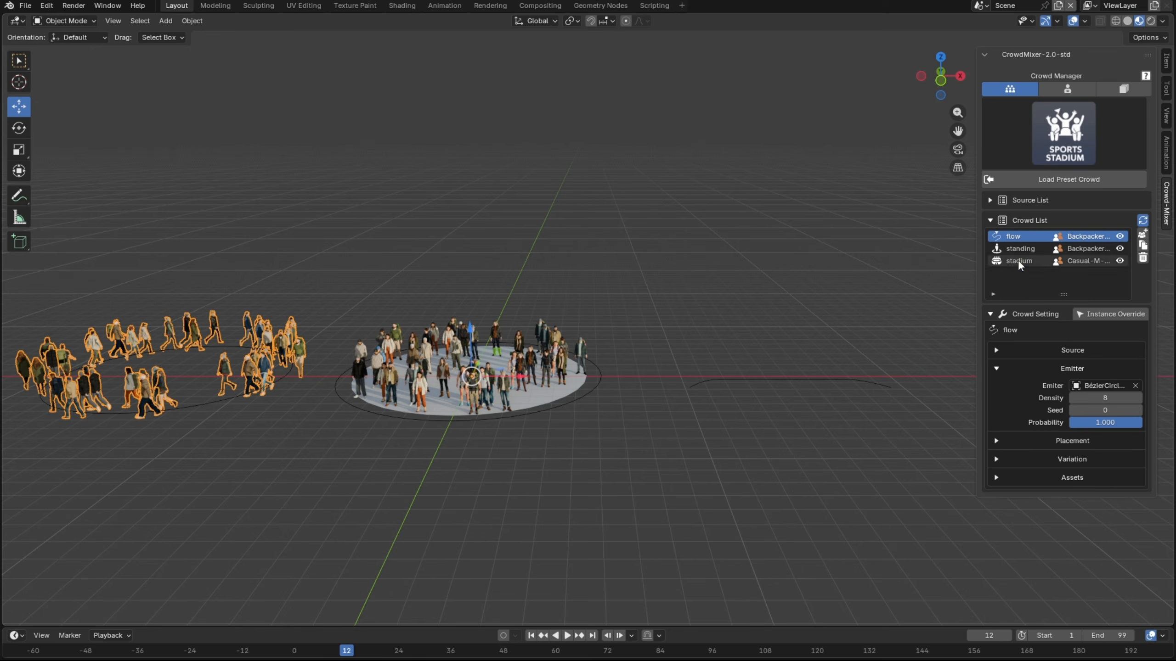
{"action": "left_click", "coordinate": [1135, 385]}
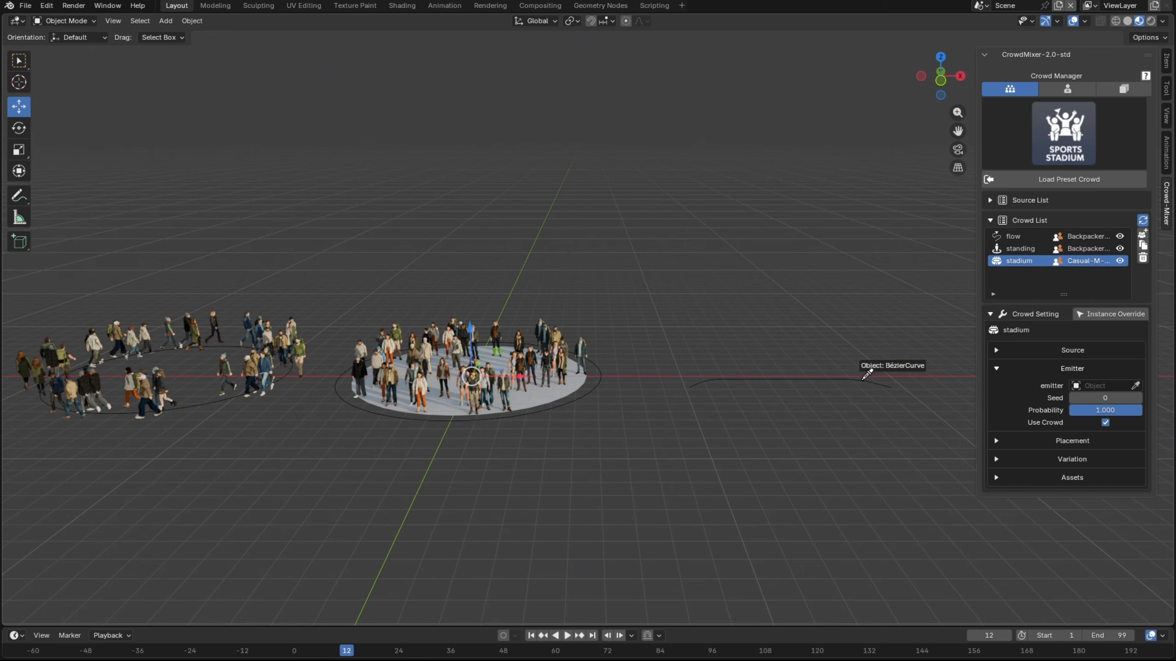
{"action": "left_click", "coordinate": [865, 375]}
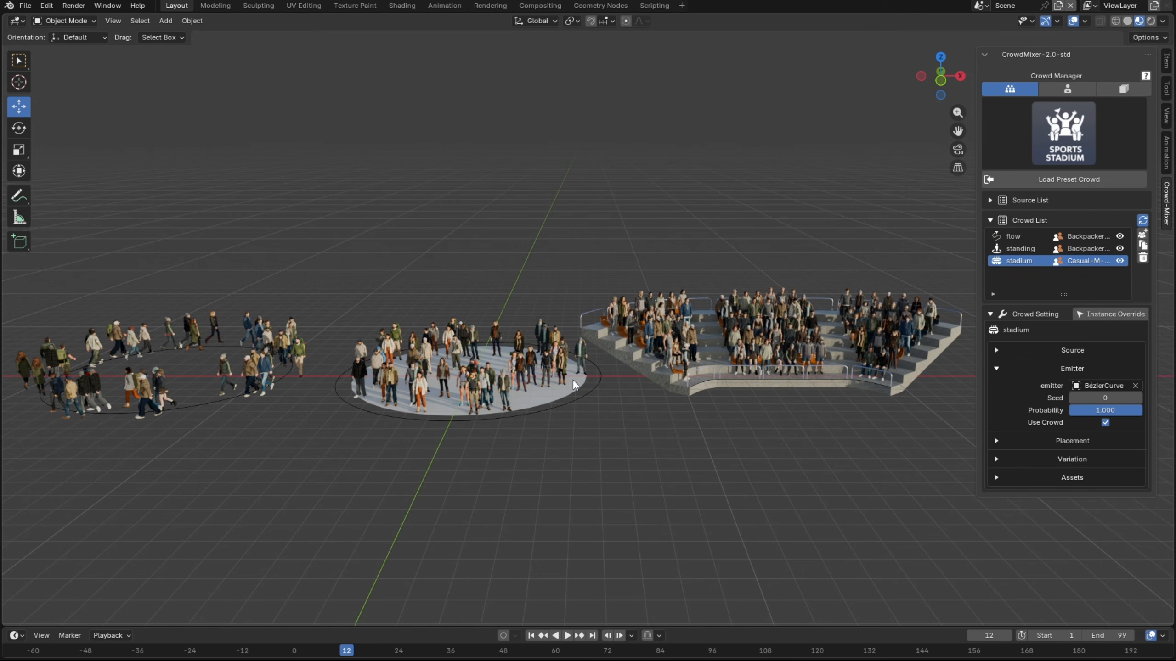
Set the standing crowd's emitter density to 1.110 and deselect the crowd
{"action": "left_click", "coordinate": [538, 364]}
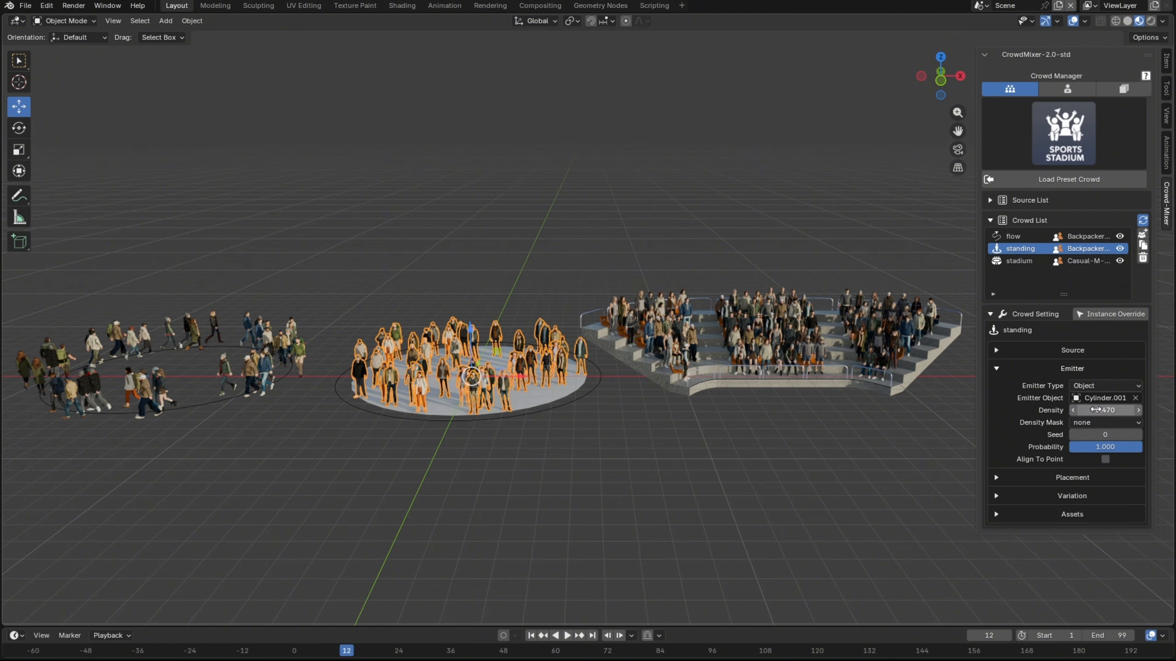
{"action": "left_click_drag", "start_coordinate": [1080, 410], "coordinate": [1136, 411]}
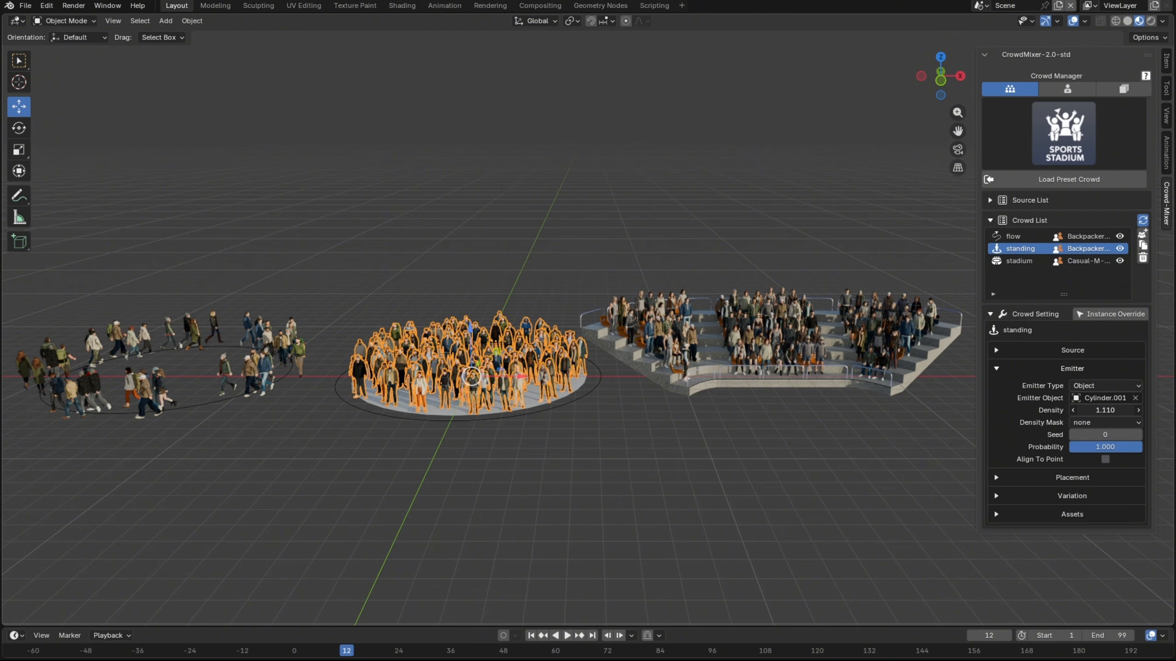
{"action": "left_click", "coordinate": [818, 454]}
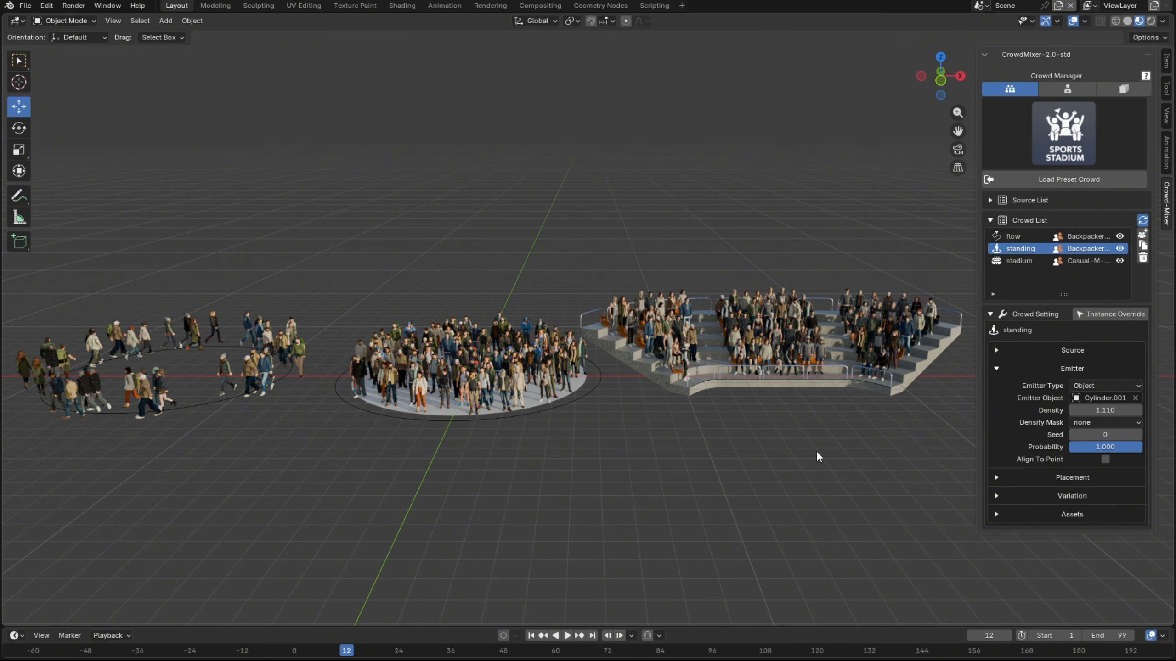
Increase the number of steps in the stadium crowd's base to 6 and deselect the crowd
{"action": "left_click", "coordinate": [883, 347]}
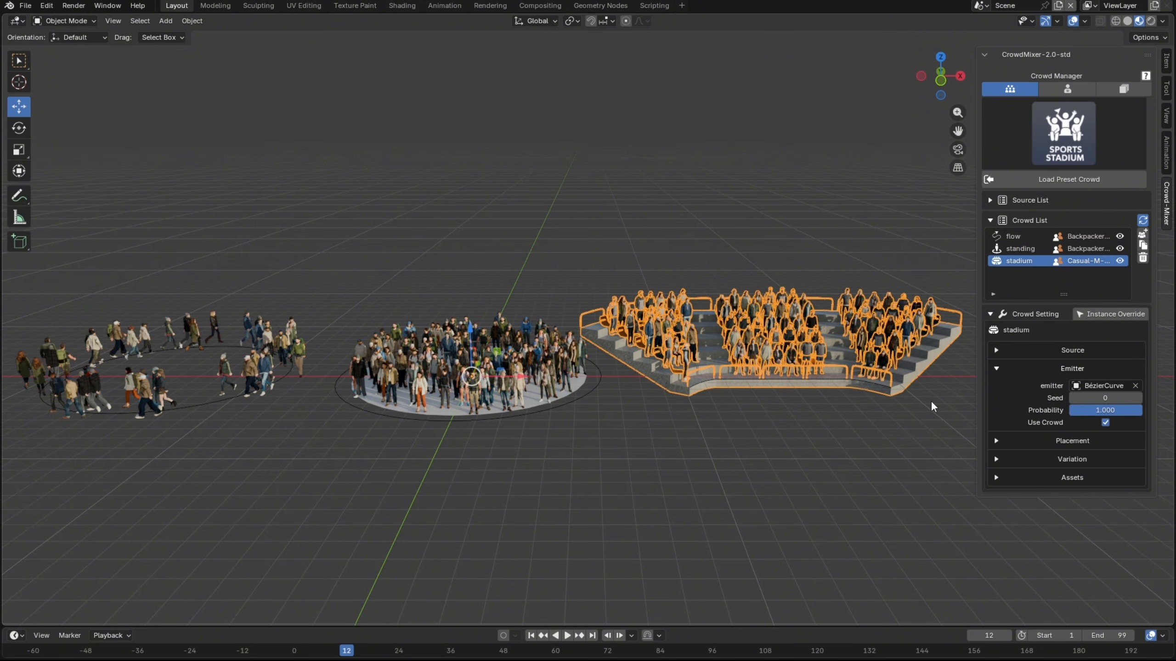
{"action": "left_click", "coordinate": [995, 441]}
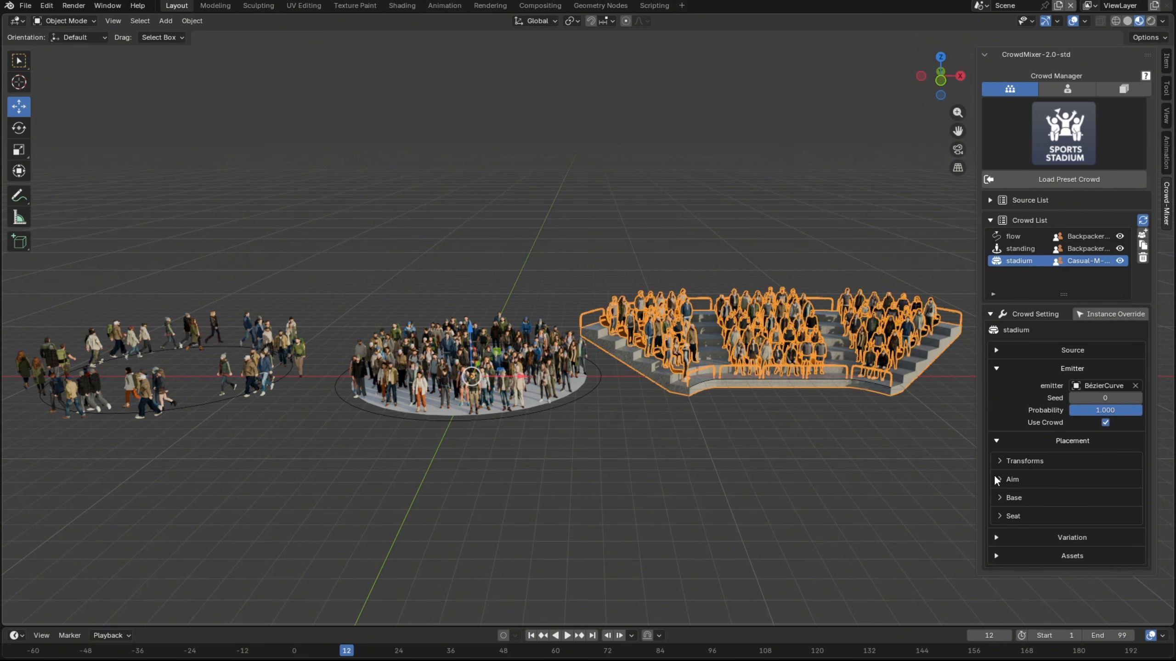
{"action": "left_click", "coordinate": [1000, 498]}
{"action": "scroll", "coordinate": [1090, 517], "scroll_direction": "down", "scroll_amount": 1}
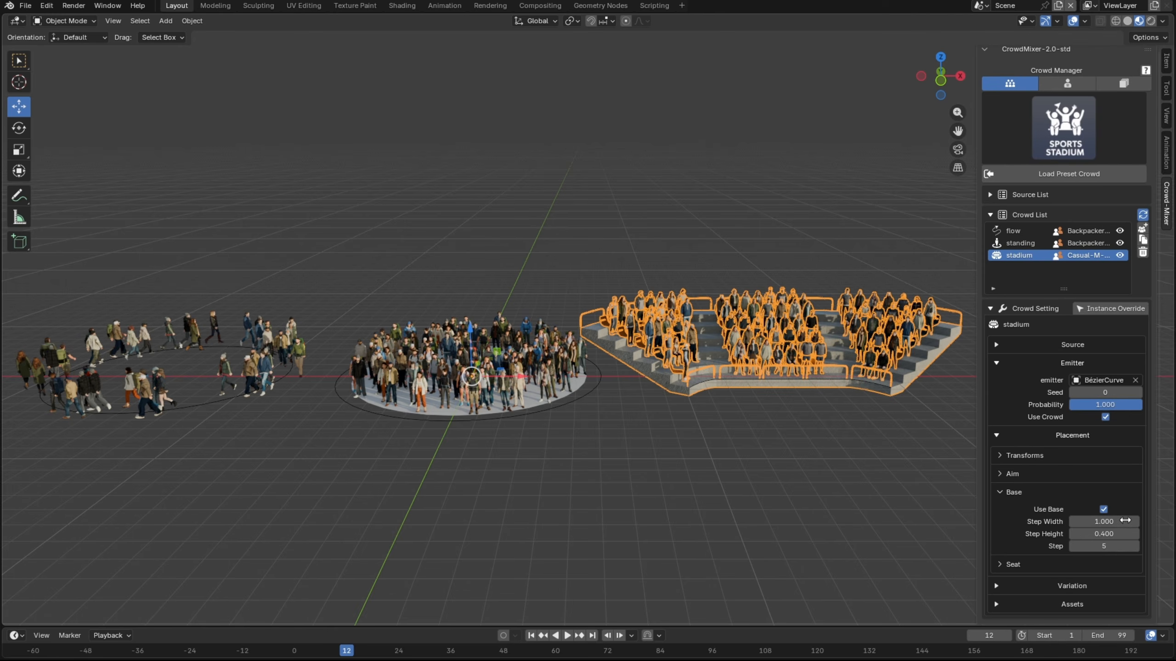
{"action": "left_click", "coordinate": [1135, 547]}
{"action": "left_click", "coordinate": [1135, 546]}
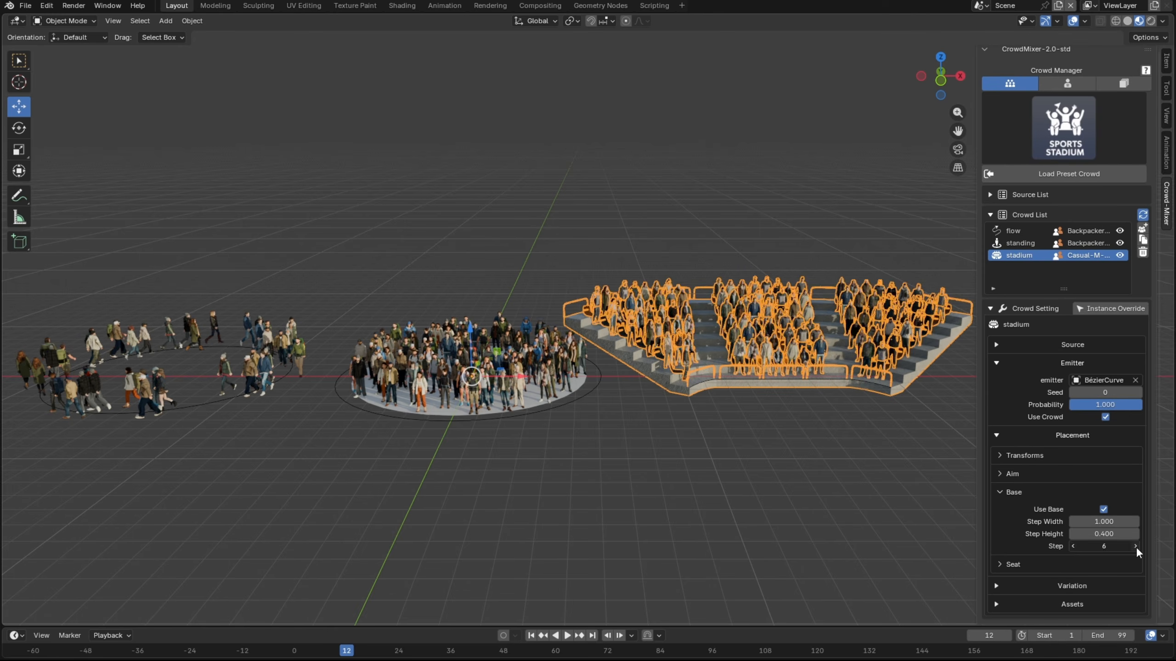
{"action": "left_click", "coordinate": [826, 522]}
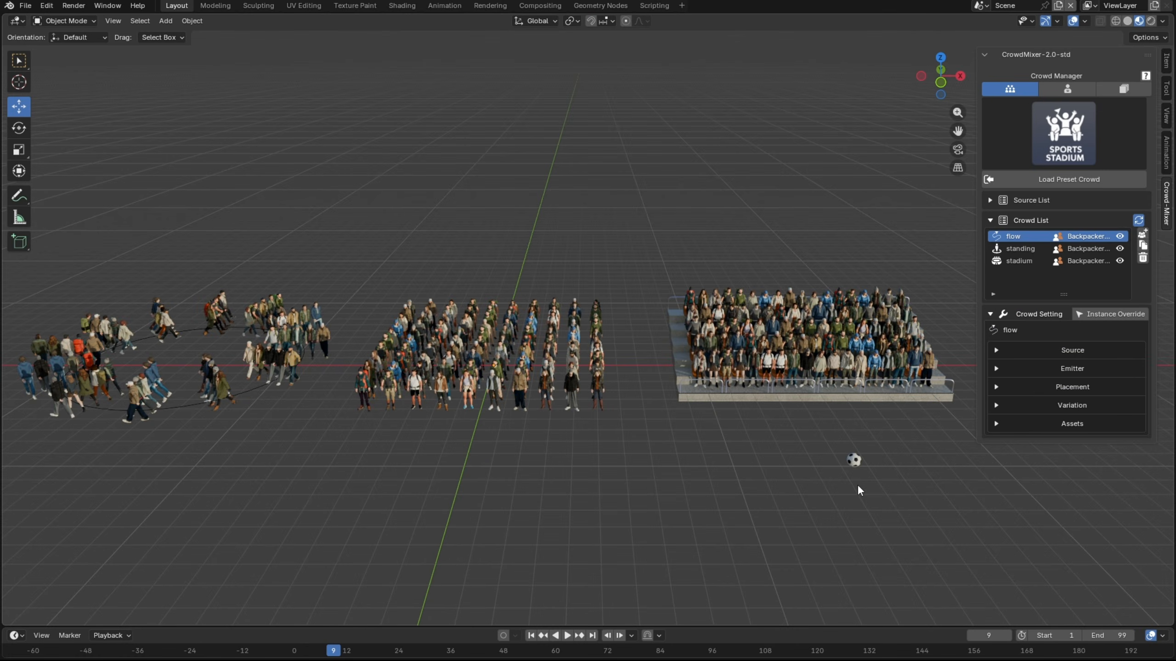
Spread the flow crowd's people further apart using its Placement Distribution settings
{"action": "left_click", "coordinate": [1071, 387]}
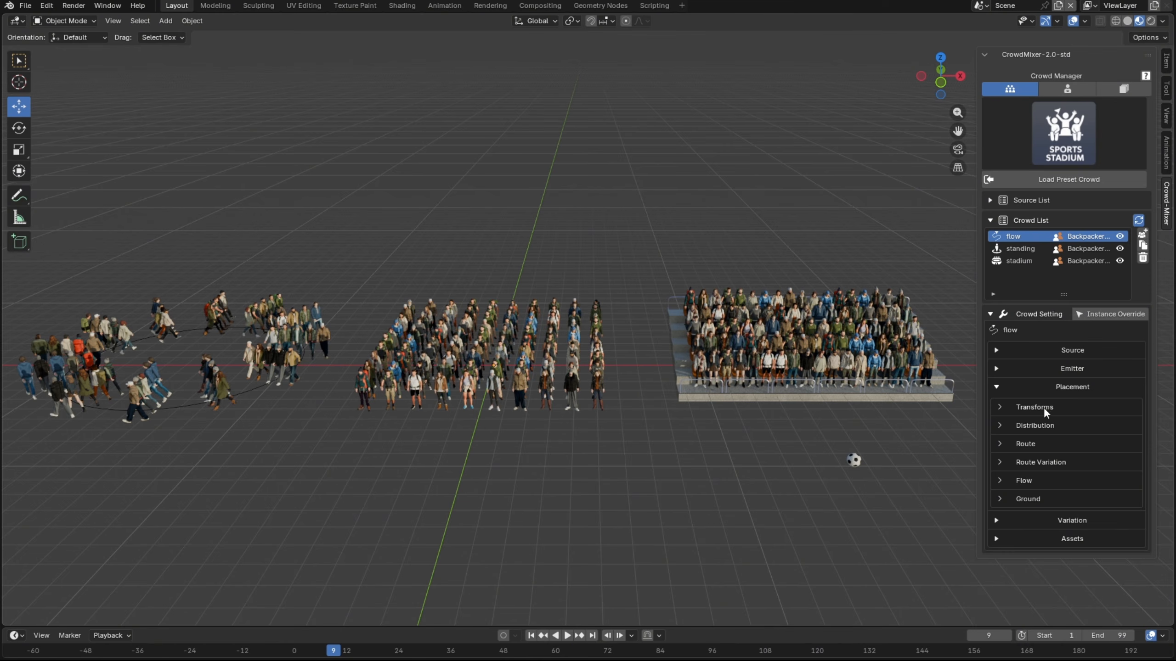
{"action": "left_click", "coordinate": [1032, 426]}
{"action": "left_click_drag", "start_coordinate": [1097, 455], "coordinate": [1125, 455]}
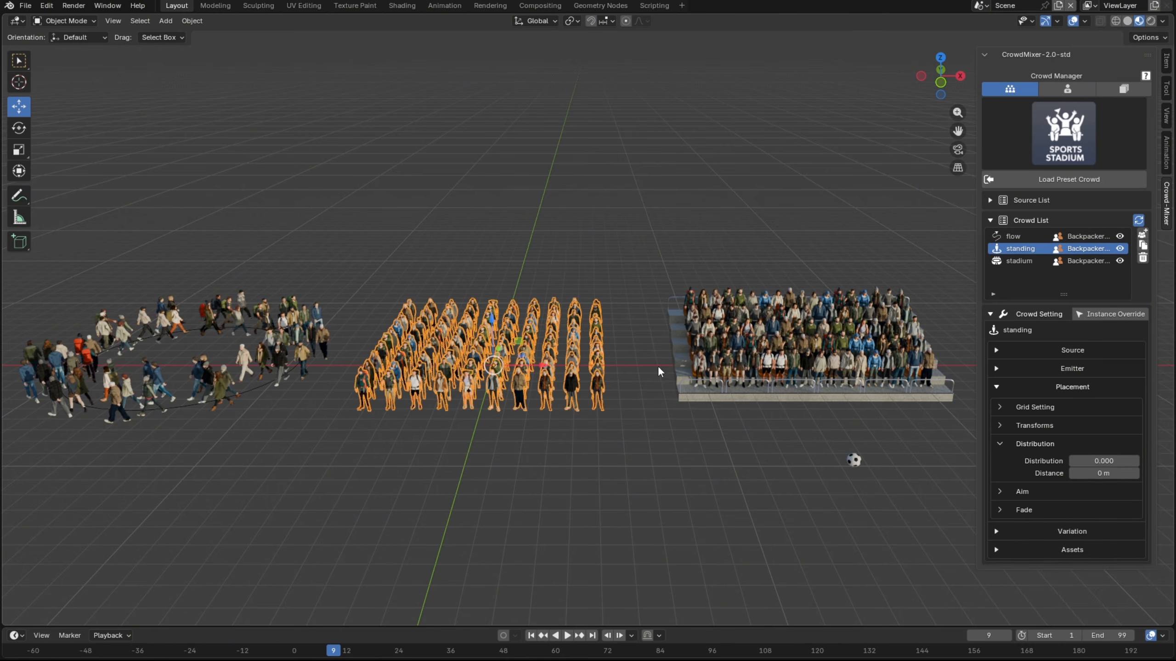
Give the standing crowd a random rotation of 137° and a distribution of 0.140
{"action": "left_click", "coordinate": [598, 348]}
{"action": "left_click", "coordinate": [1036, 426]}
{"action": "mouse_move", "coordinate": [1104, 455]}
{"action": "left_mouse_down"}
{"action": "mouse_move", "coordinate": [1123, 455]}
{"action": "mouse_move", "coordinate": [1111, 468]}
{"action": "left_mouse_up"}
{"action": "left_click_drag", "start_coordinate": [1098, 514], "coordinate": [1112, 514]}
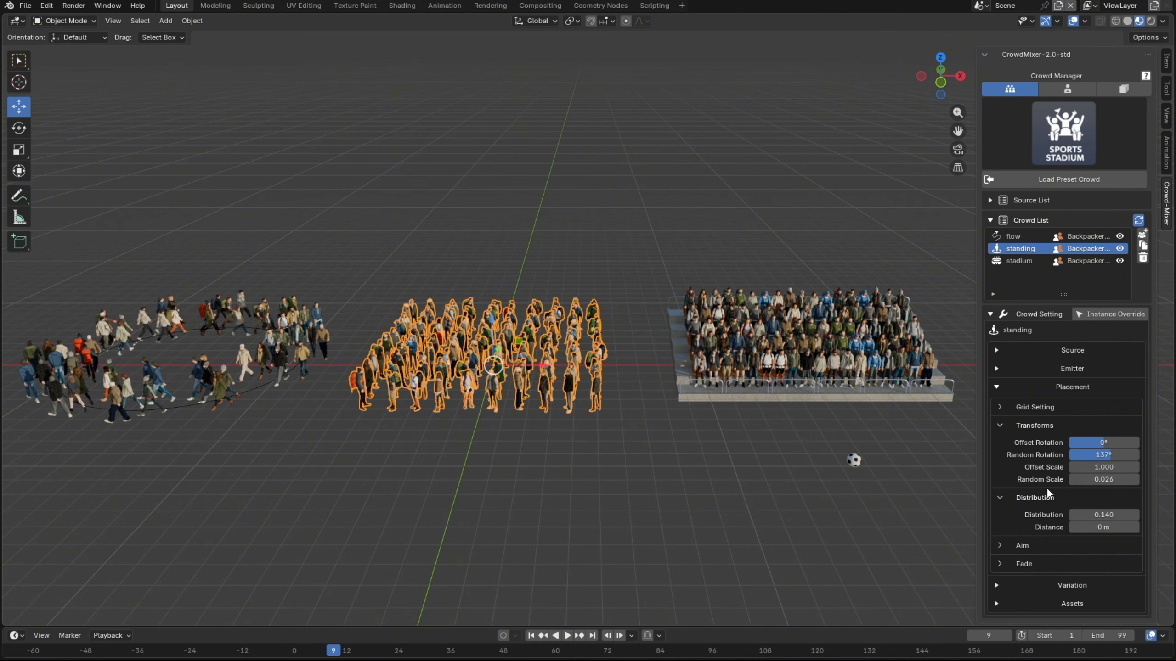
Enable Use Aim for the stadium crowd and pick the soccer ball, Solid, as its aim target
{"action": "left_click", "coordinate": [929, 354]}
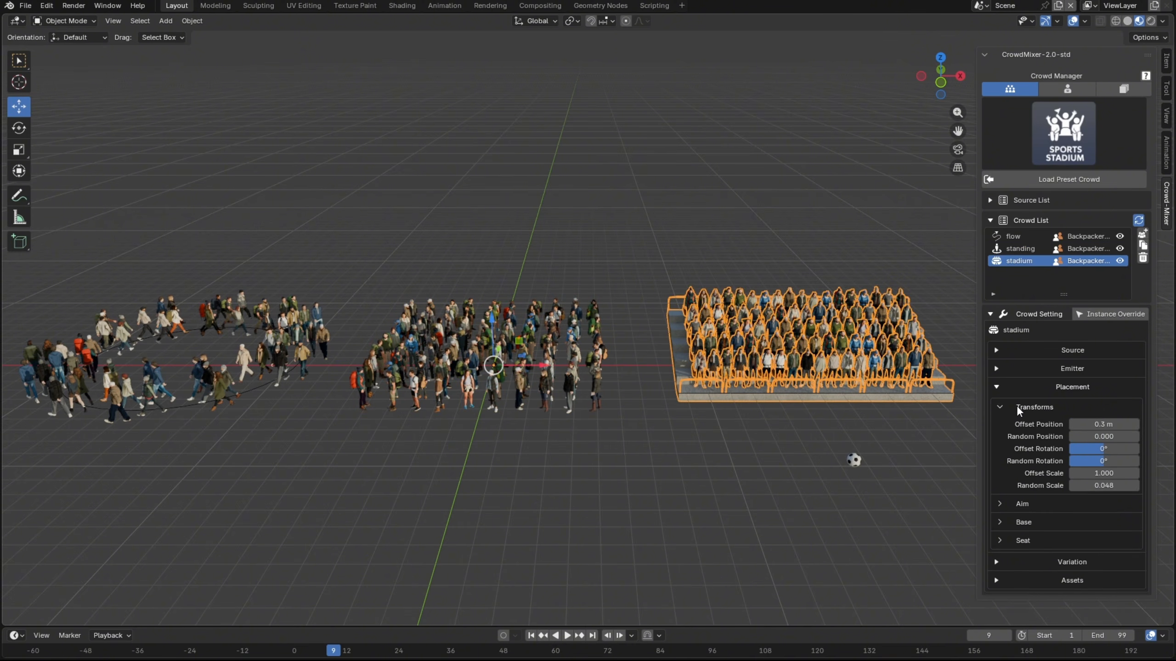
{"action": "left_click", "coordinate": [1020, 407]}
{"action": "left_click", "coordinate": [1020, 425]}
{"action": "left_click", "coordinate": [1104, 443]}
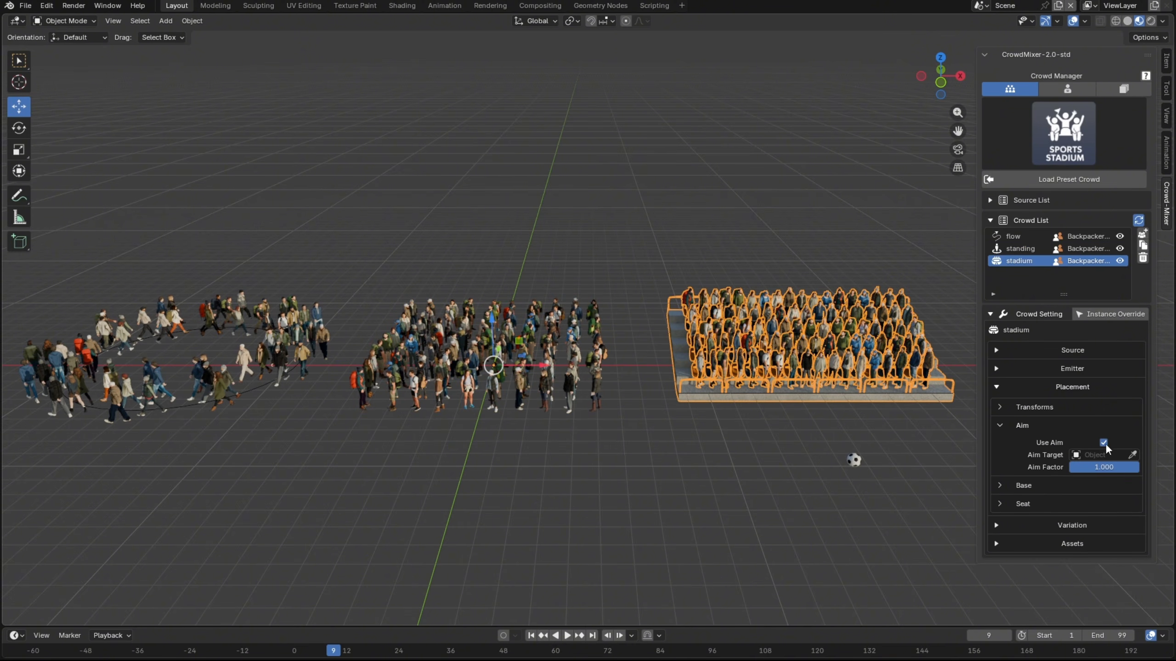
{"action": "left_click", "coordinate": [1132, 454]}
{"action": "left_click", "coordinate": [854, 460]}
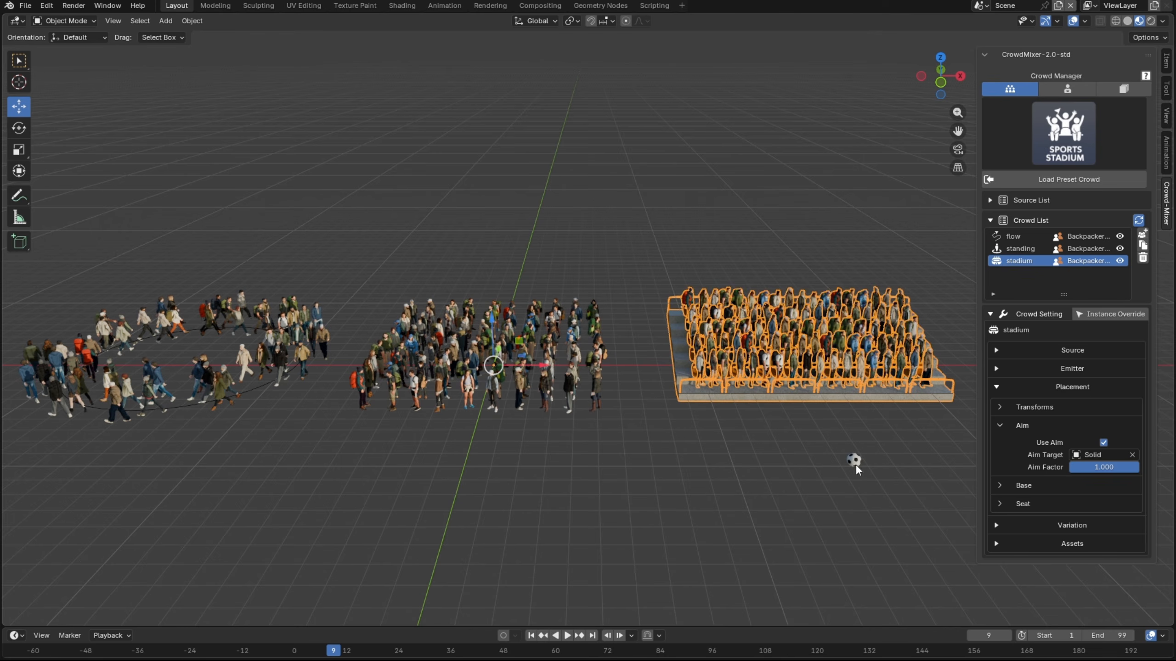
Move the soccer ball in the negative X direction until it sits in front of the stand's near end corner
{"action": "left_click", "coordinate": [889, 460]}
{"action": "key", "text": "g"}
{"action": "key", "text": "x"}
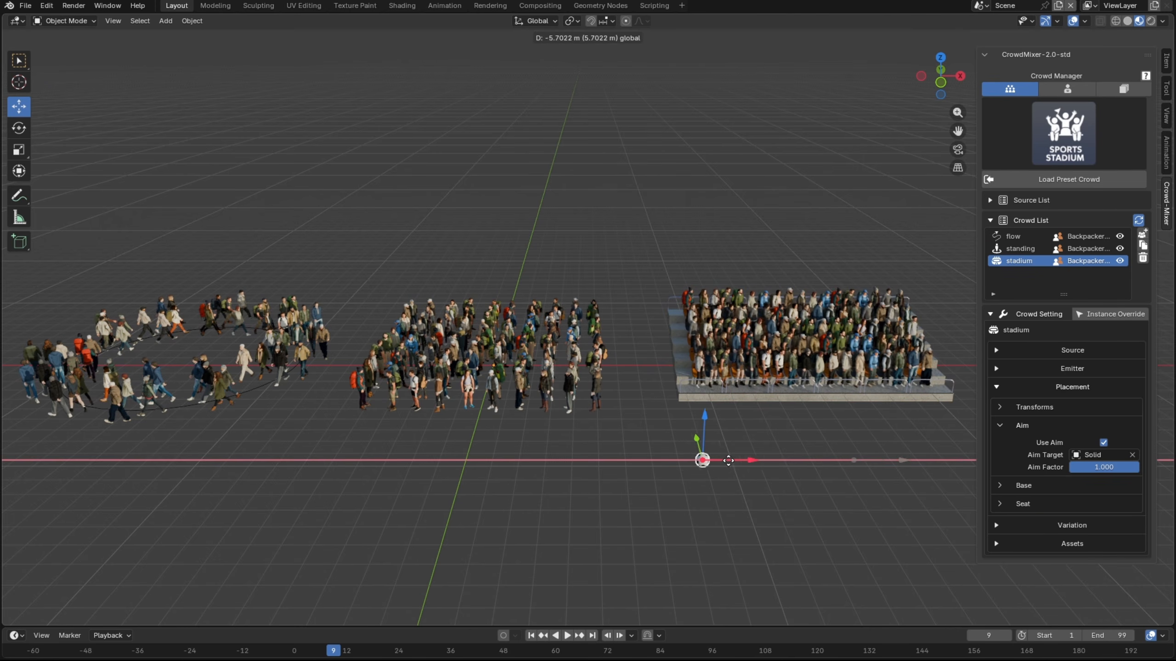
{"action": "left_click", "coordinate": [740, 463]}
Apply the object transforms of the stadium's emitter line while the stadium crowd is temporarily hidden
{"action": "left_click", "coordinate": [1120, 261]}
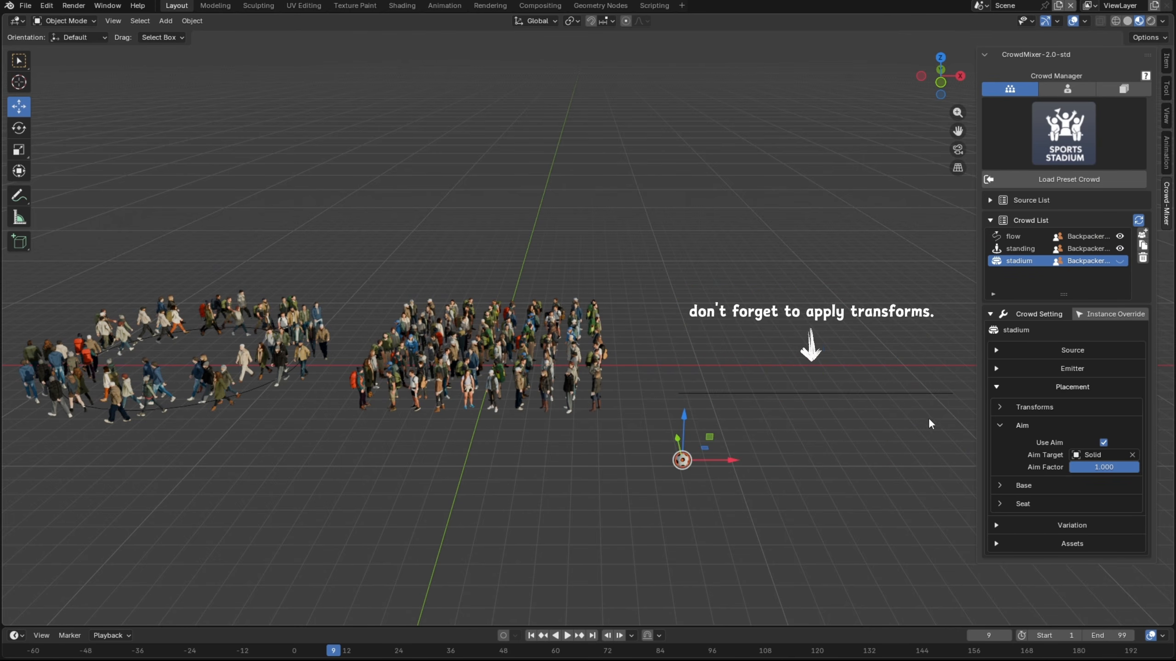
{"action": "key", "text": "ctrl+a"}
{"action": "left_click", "coordinate": [907, 421]}
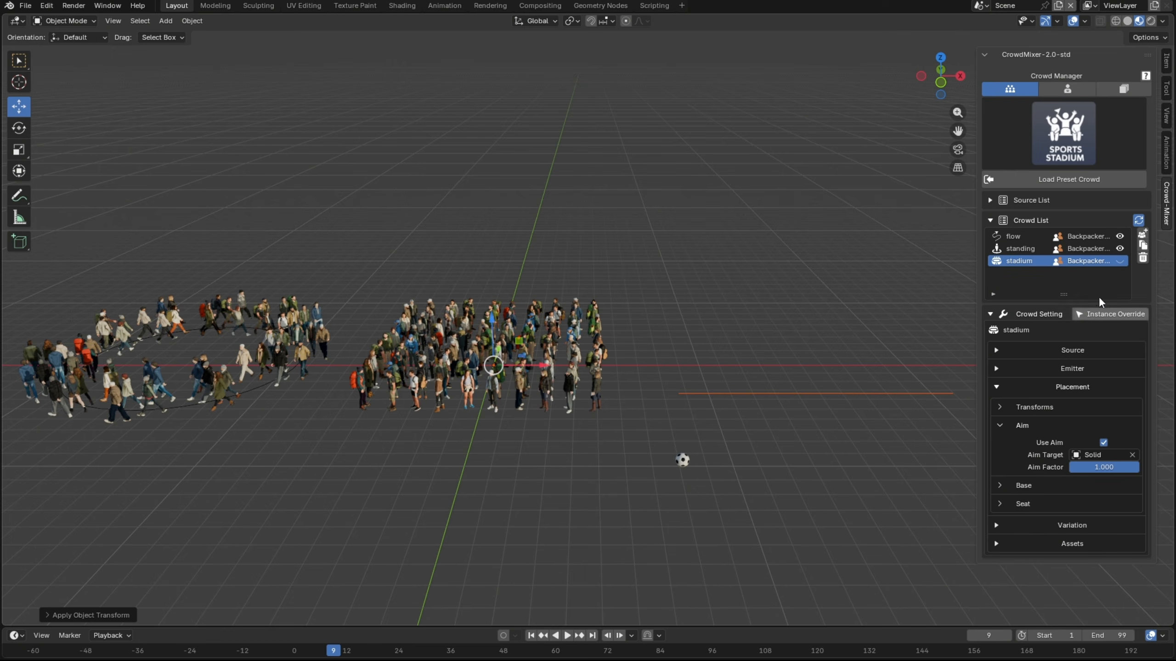
{"action": "left_click", "coordinate": [1121, 261]}
Shift the soccer ball along the X axis again to test the stadium crowd's aim
{"action": "left_click", "coordinate": [683, 461]}
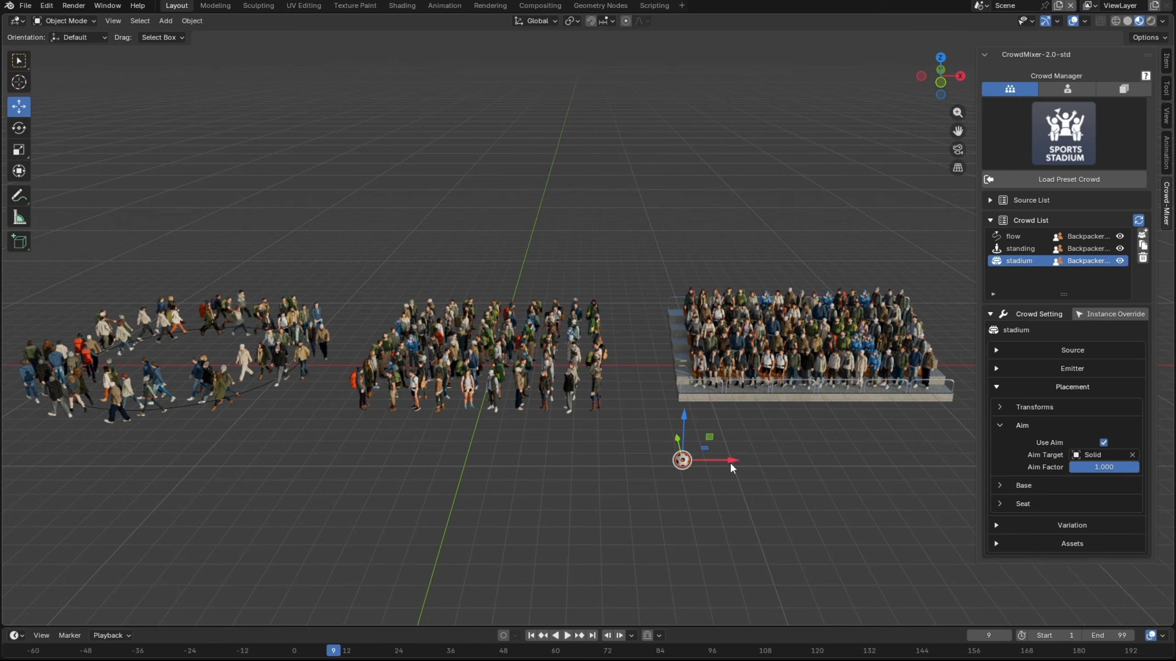
{"action": "left_click_drag", "start_coordinate": [729, 461], "coordinate": [689, 471]}
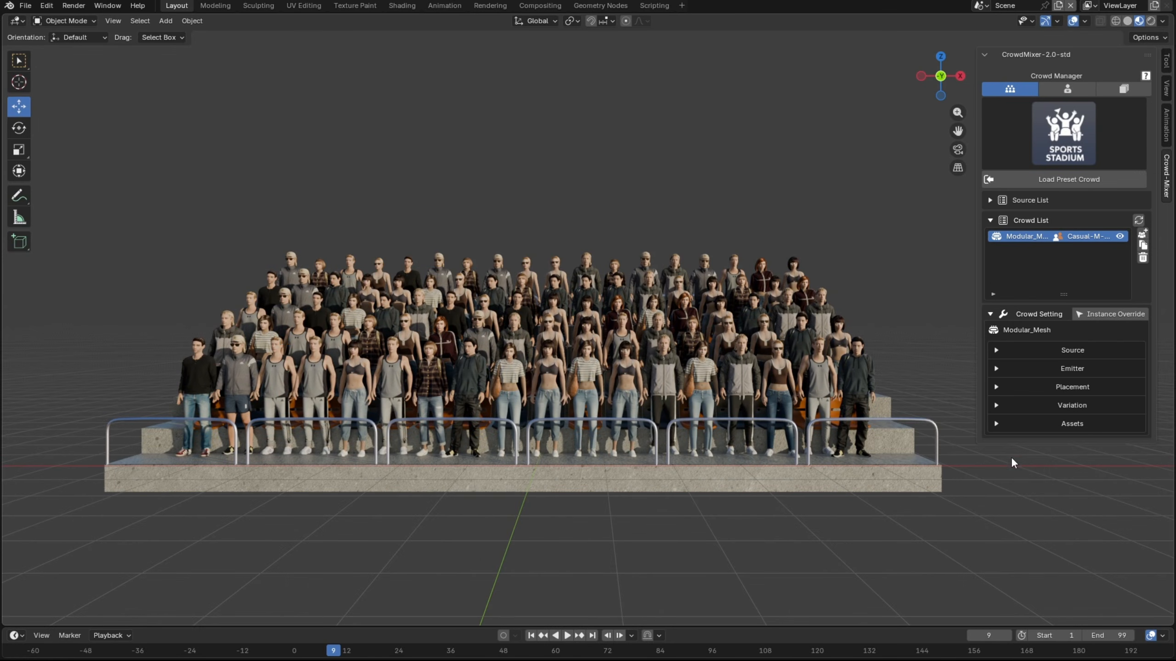
Enable random face, skin, hair and pattern for the Modular_Mesh crowd and set the variation seed to 1
{"action": "left_click", "coordinate": [1030, 405]}
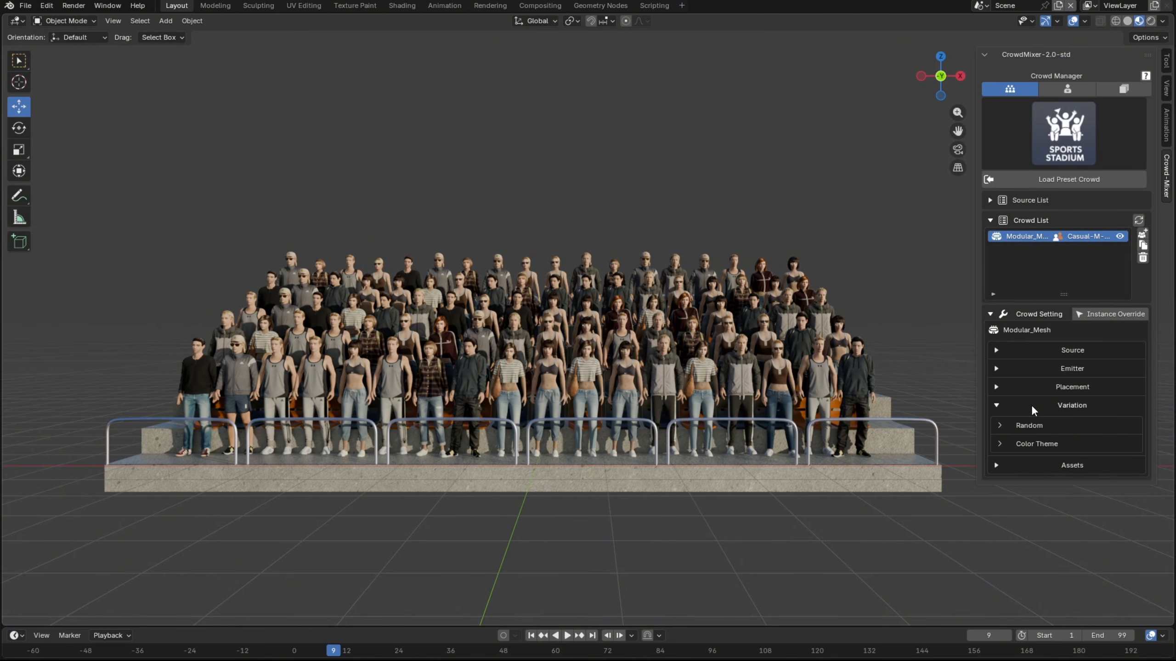
{"action": "left_click", "coordinate": [1030, 425]}
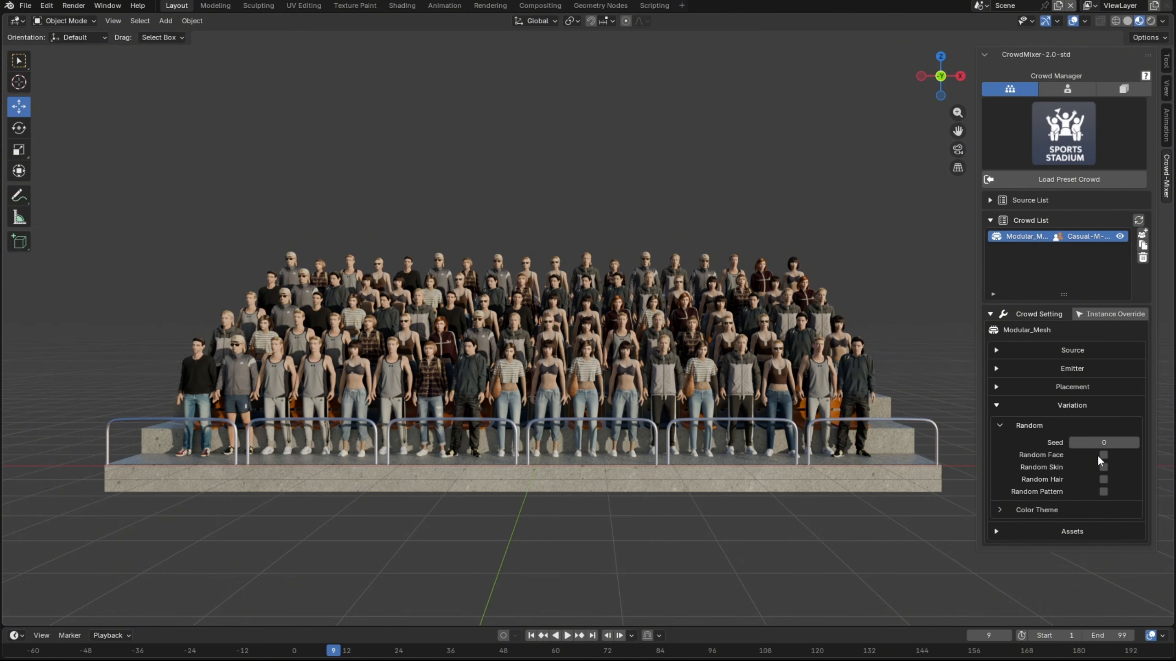
{"action": "left_click_drag", "start_coordinate": [1104, 455], "coordinate": [1104, 491]}
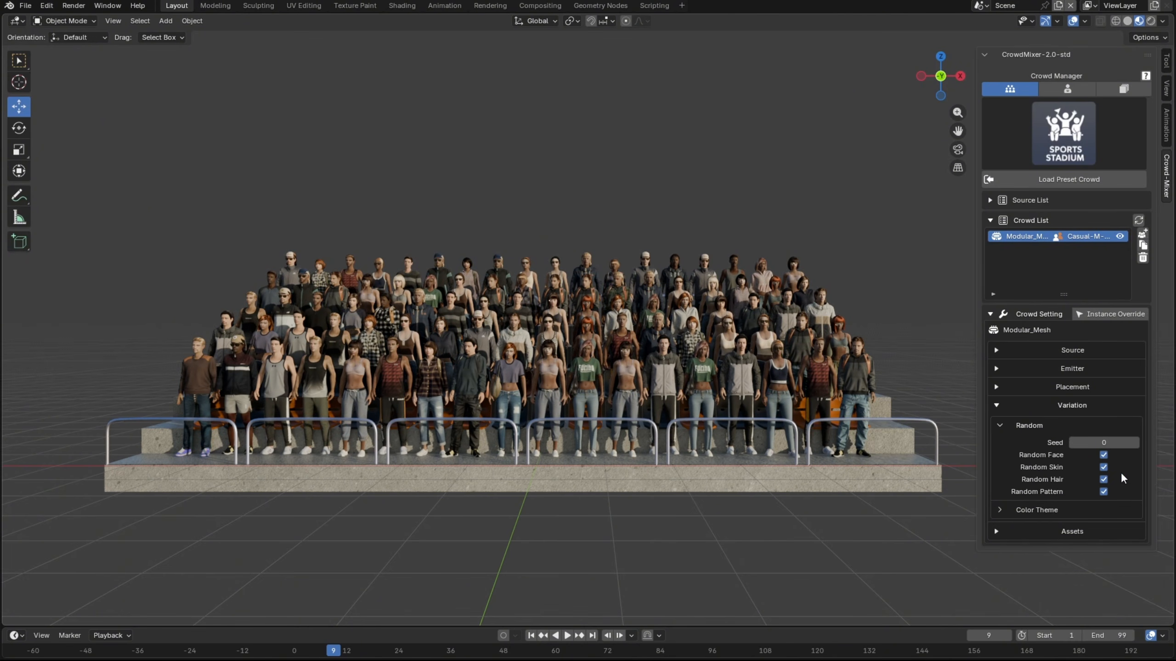
{"action": "left_click", "coordinate": [1133, 443]}
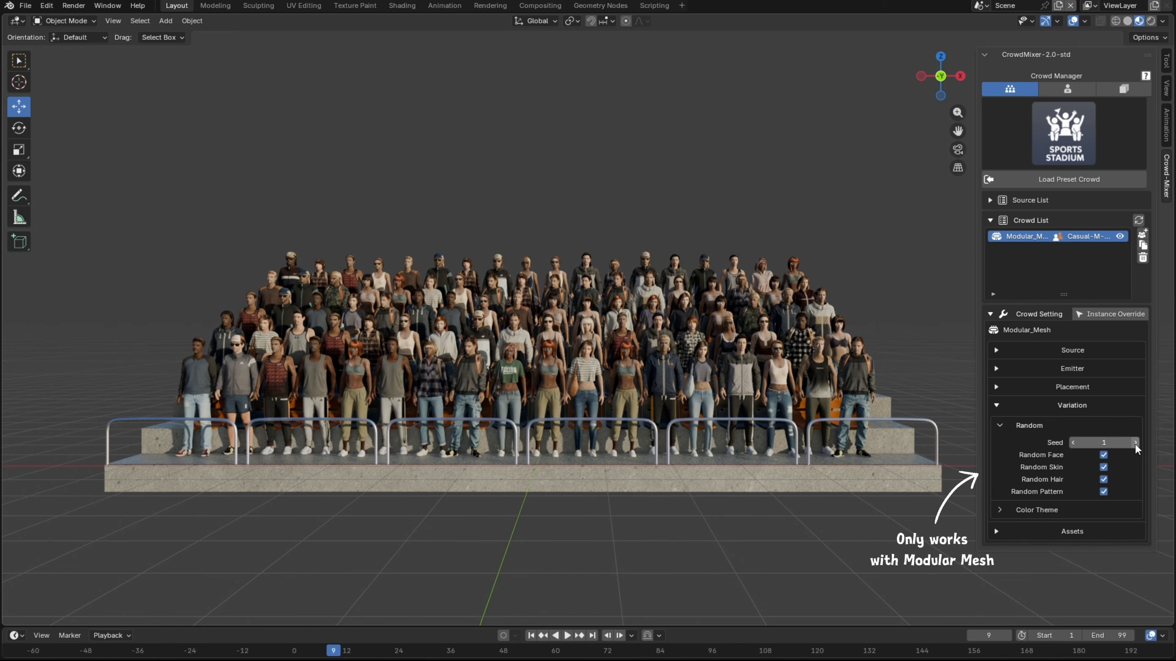
Set the Modular_Mesh crowd's color theme to orange with hue 0.077, saturation 1.000 and value 0.696, and adjust its color variation
{"action": "left_click", "coordinate": [1031, 426]}
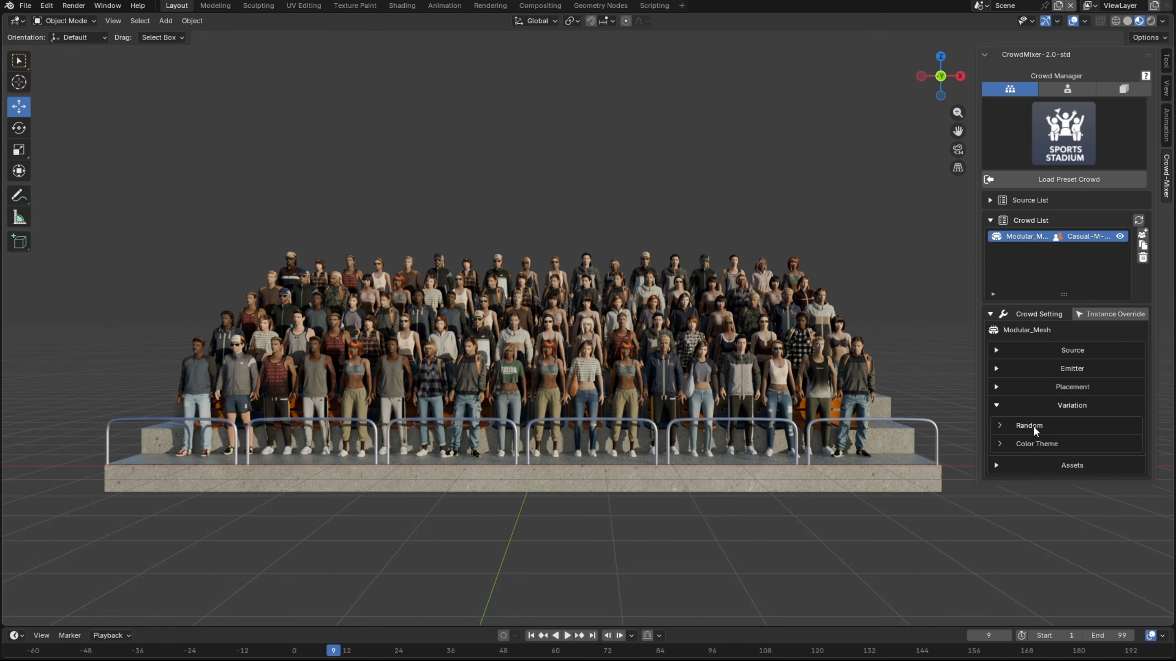
{"action": "left_click", "coordinate": [1031, 443]}
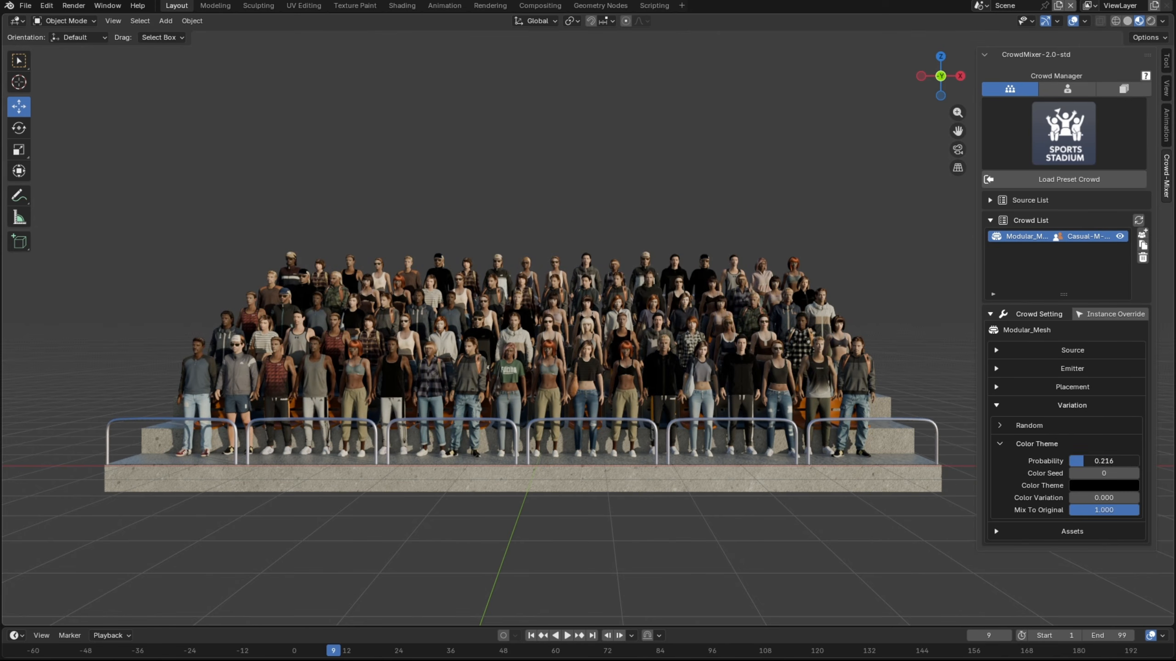
{"action": "left_click", "coordinate": [1123, 483]}
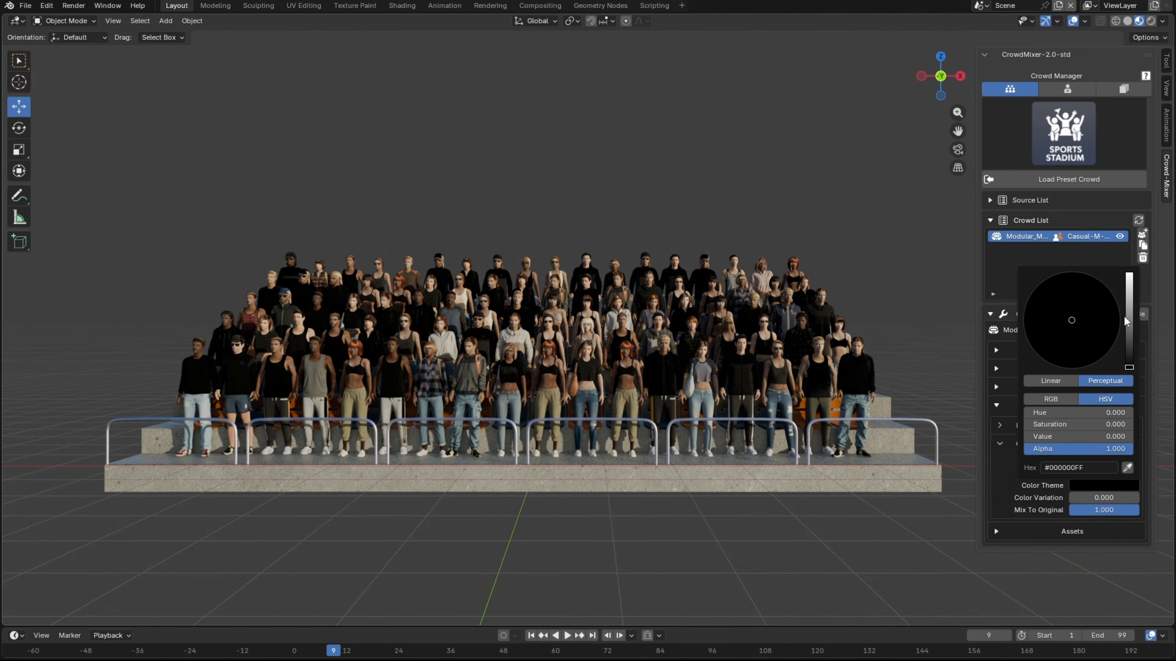
{"action": "left_click", "coordinate": [1129, 305]}
{"action": "left_click_drag", "start_coordinate": [1085, 344], "coordinate": [1050, 365]}
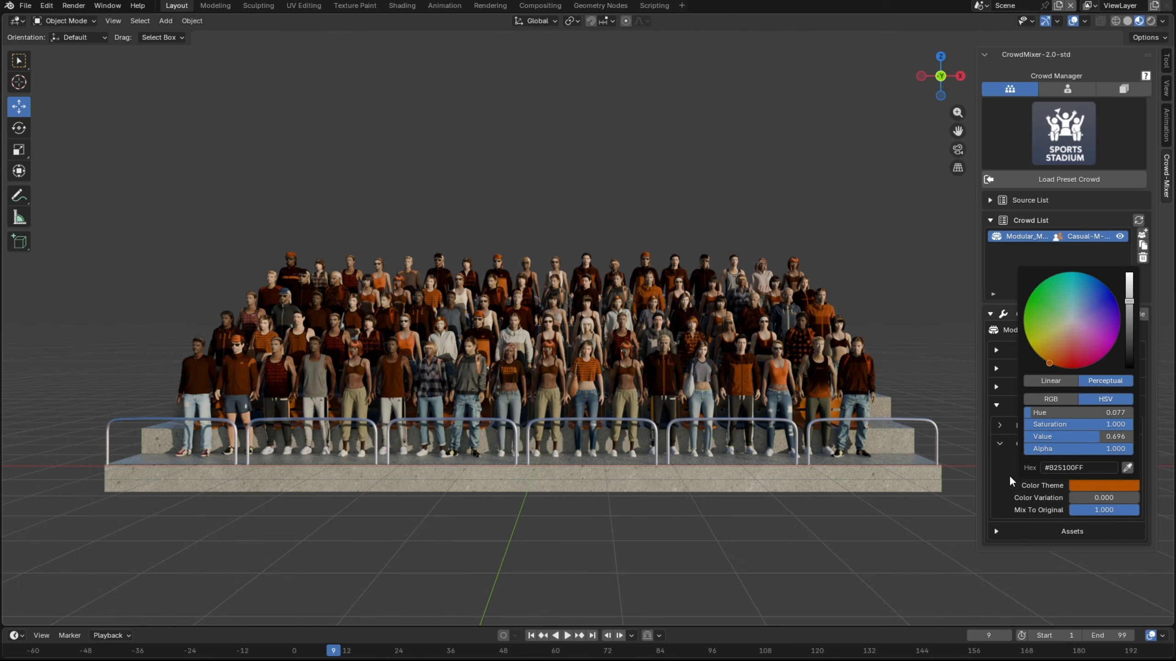
{"action": "mouse_move", "coordinate": [1104, 498]}
{"action": "left_mouse_down"}
{"action": "mouse_move", "coordinate": [1125, 498]}
{"action": "mouse_move", "coordinate": [1098, 512]}
{"action": "left_mouse_up"}
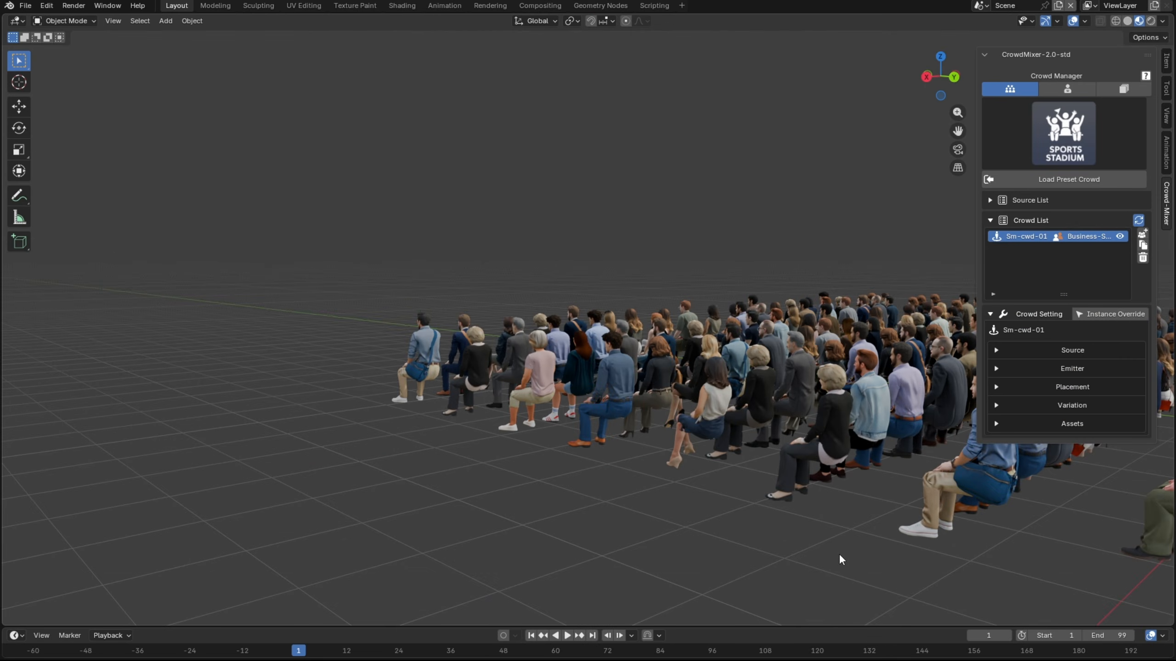
Attach the Seminar_Element collection as a prop to the seated Sm-cwd-01 crowd
{"action": "left_click", "coordinate": [1014, 426]}
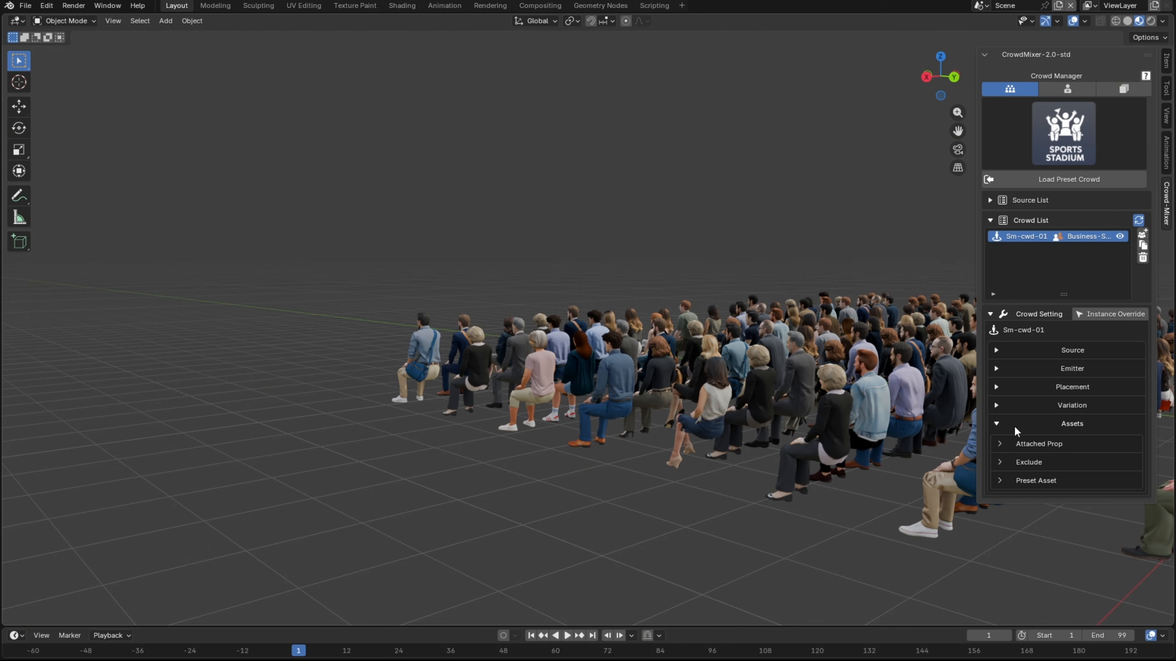
{"action": "left_click", "coordinate": [1020, 443]}
{"action": "left_click", "coordinate": [1094, 461]}
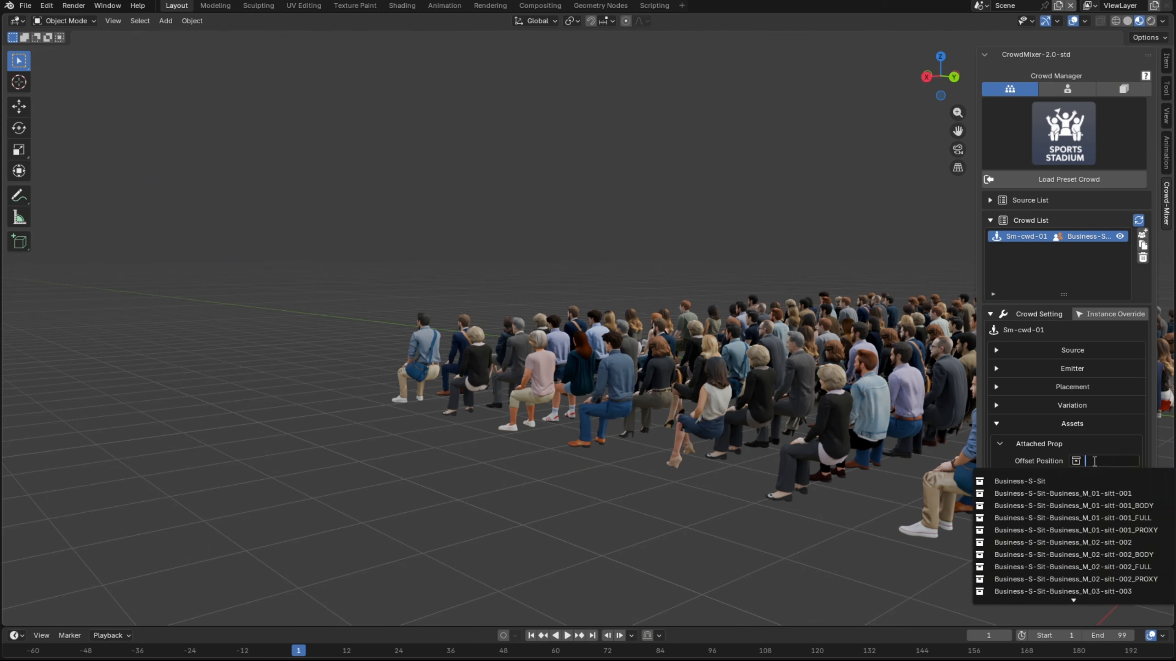
{"action": "type", "text": "se"}
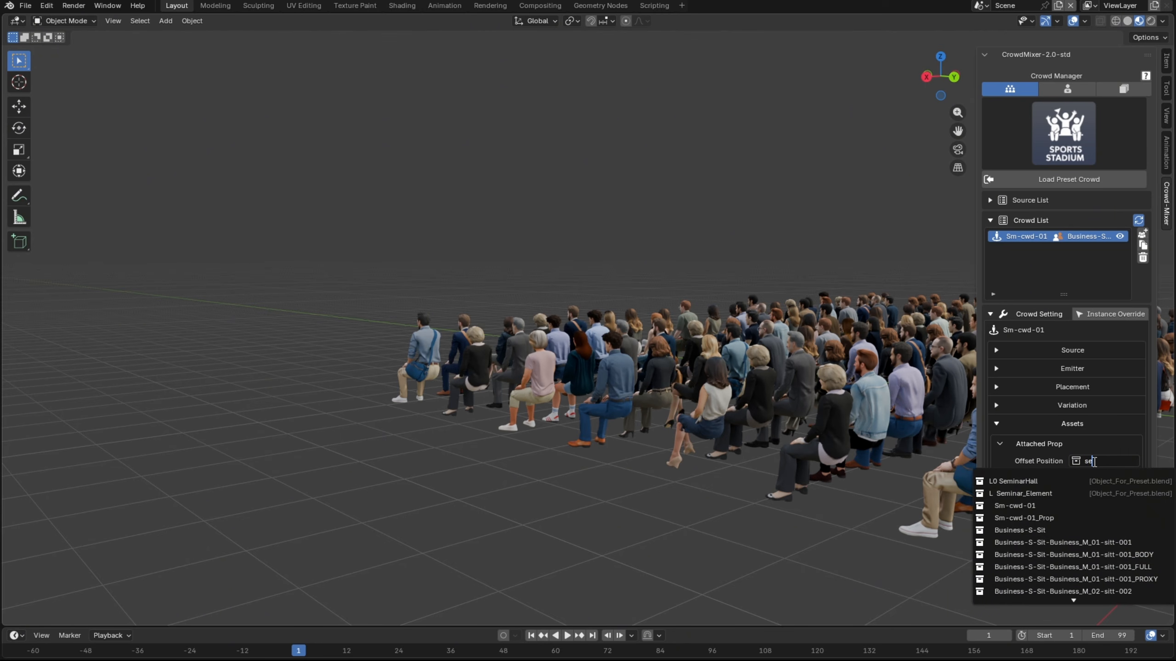
{"action": "left_click", "coordinate": [1038, 493]}
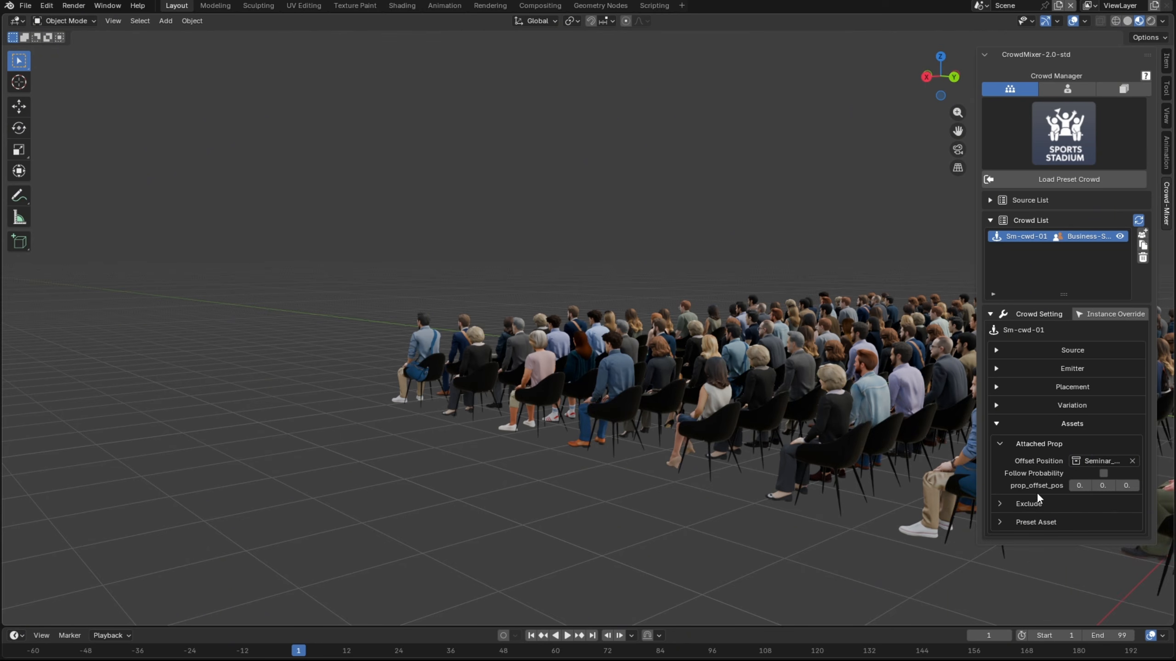
Assign the L0 SeminarHall collection as the preset asset of the Sm-cwd-01 crowd
{"action": "left_click", "coordinate": [1027, 523]}
{"action": "left_click", "coordinate": [1097, 539]}
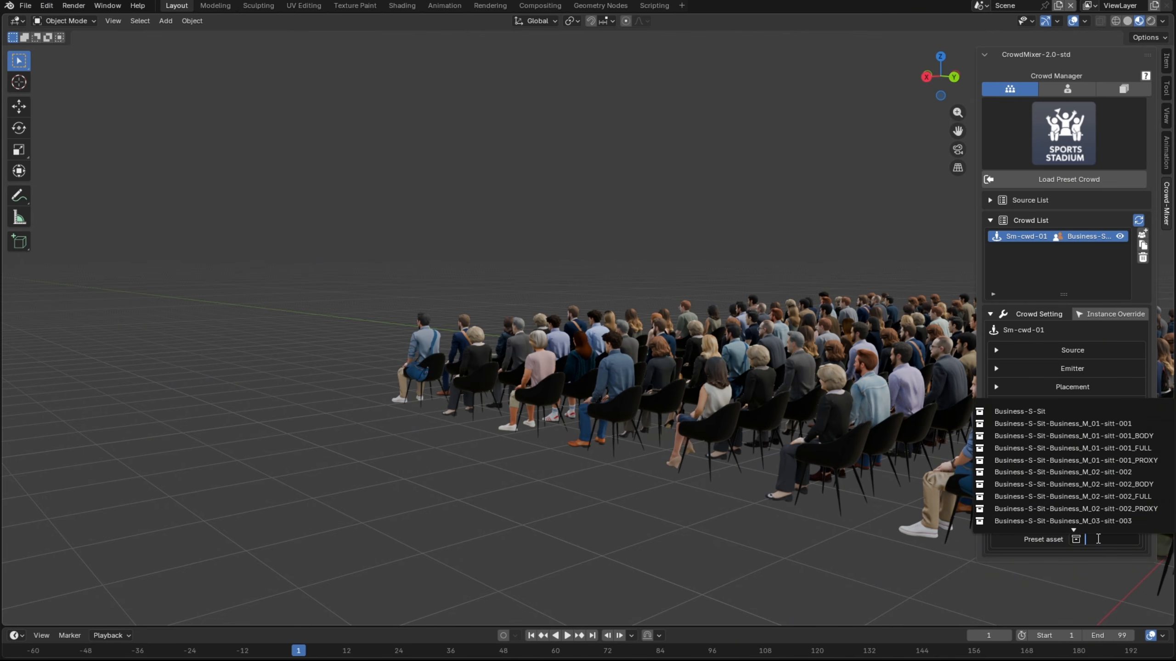
{"action": "type", "text": "se"}
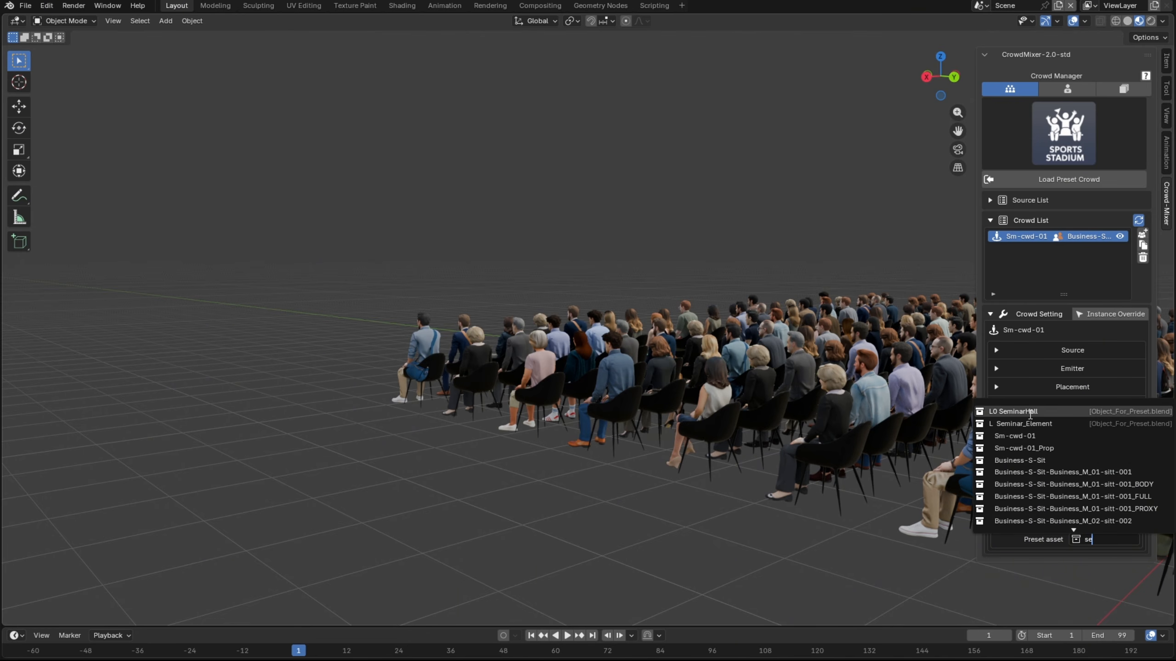
{"action": "left_click", "coordinate": [1028, 412]}
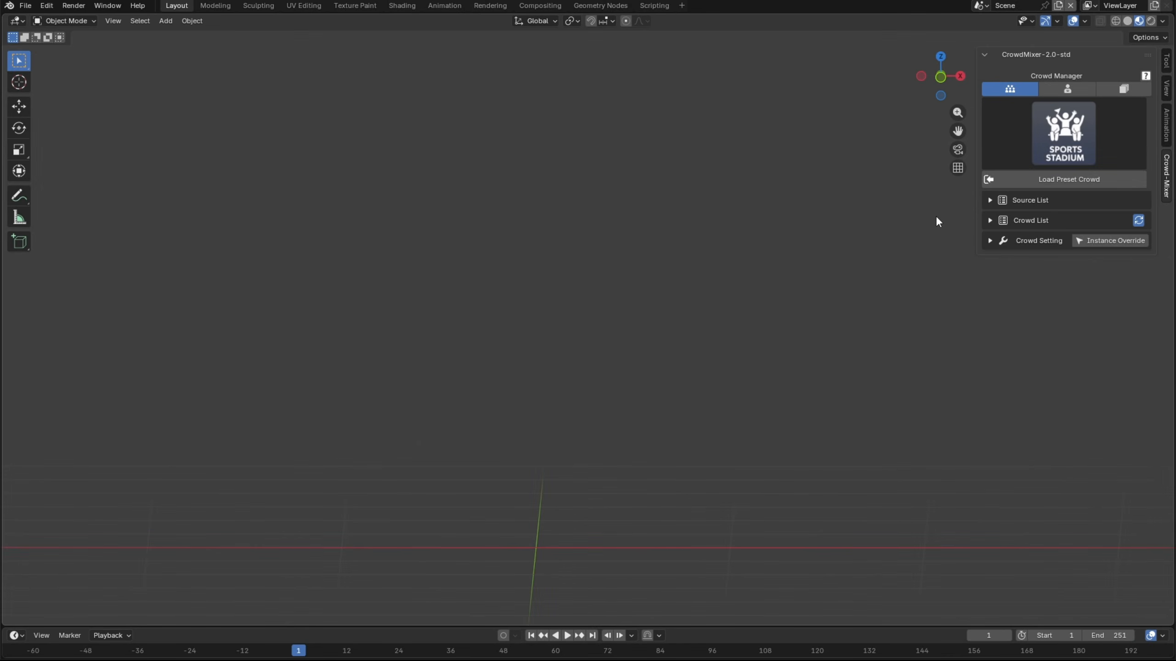
Turn on character customization and try the single-mesh characters Beach_M_02 and Beach_W_06
{"action": "left_click", "coordinate": [1066, 92]}
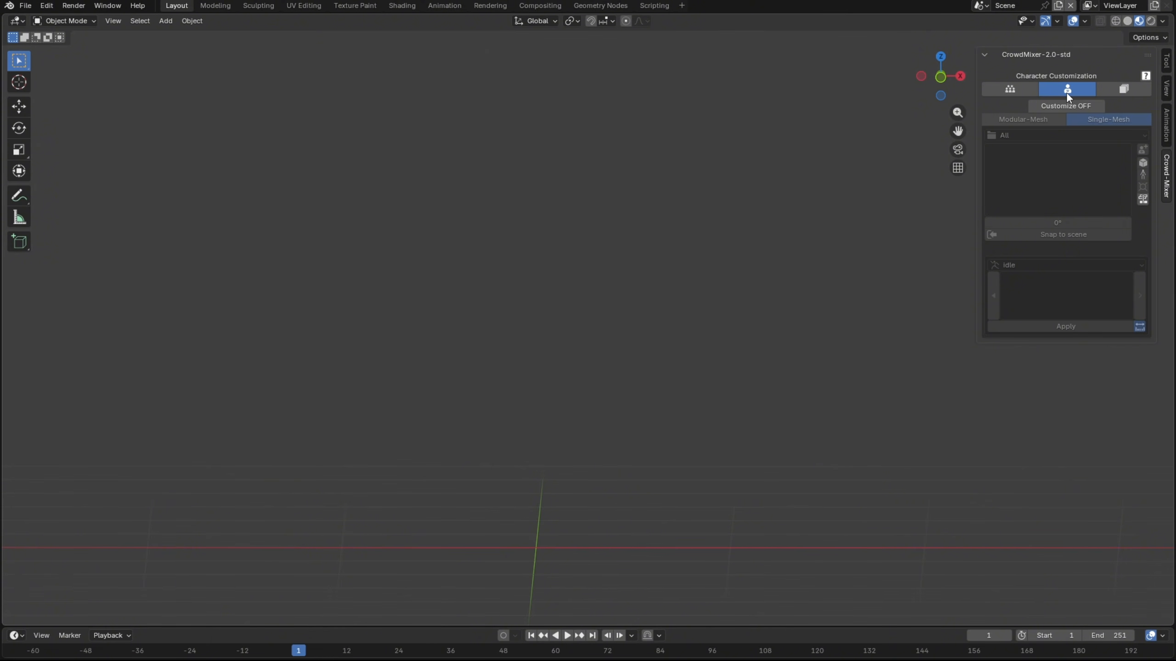
{"action": "left_click", "coordinate": [1092, 106]}
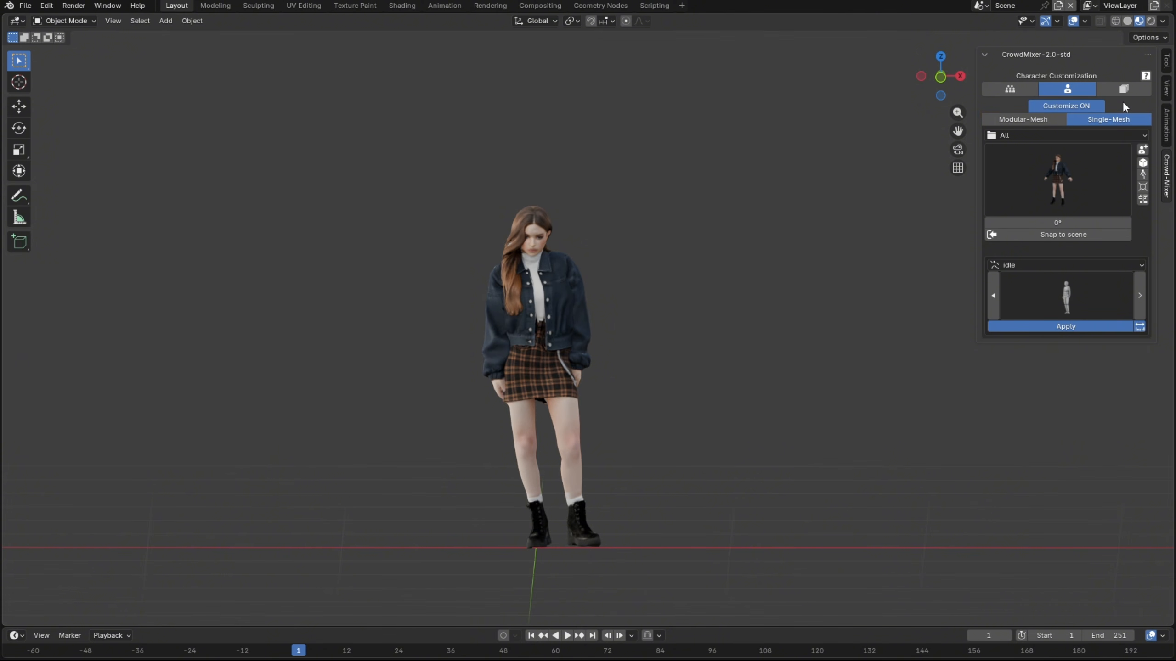
{"action": "left_click", "coordinate": [1081, 165]}
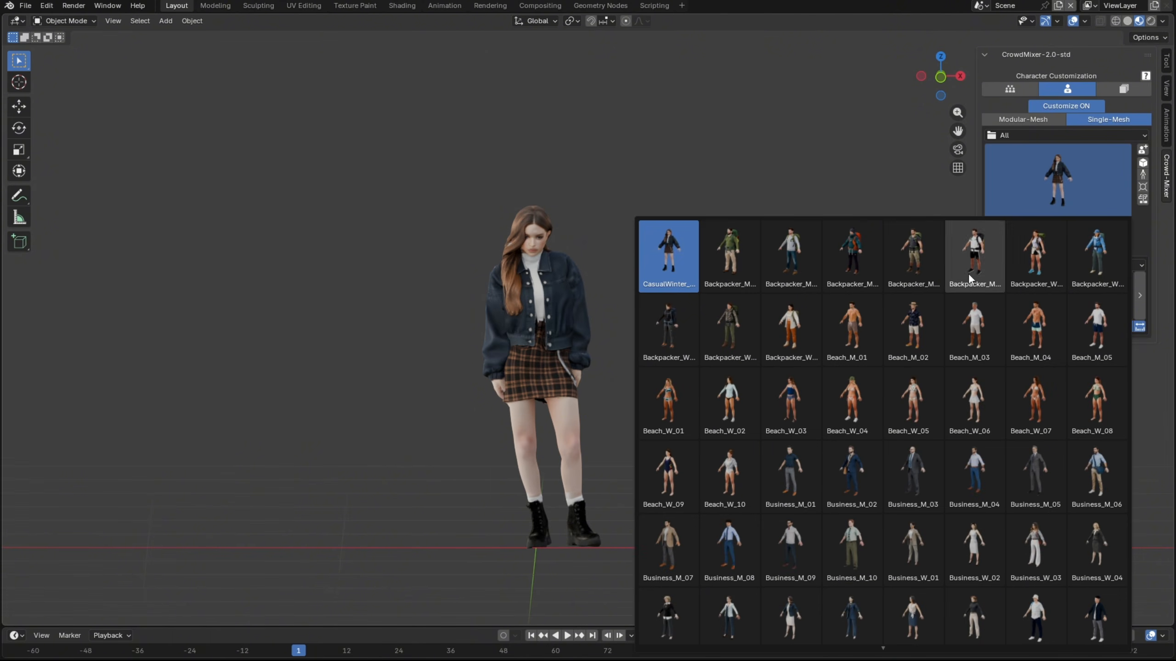
{"action": "left_click", "coordinate": [925, 316]}
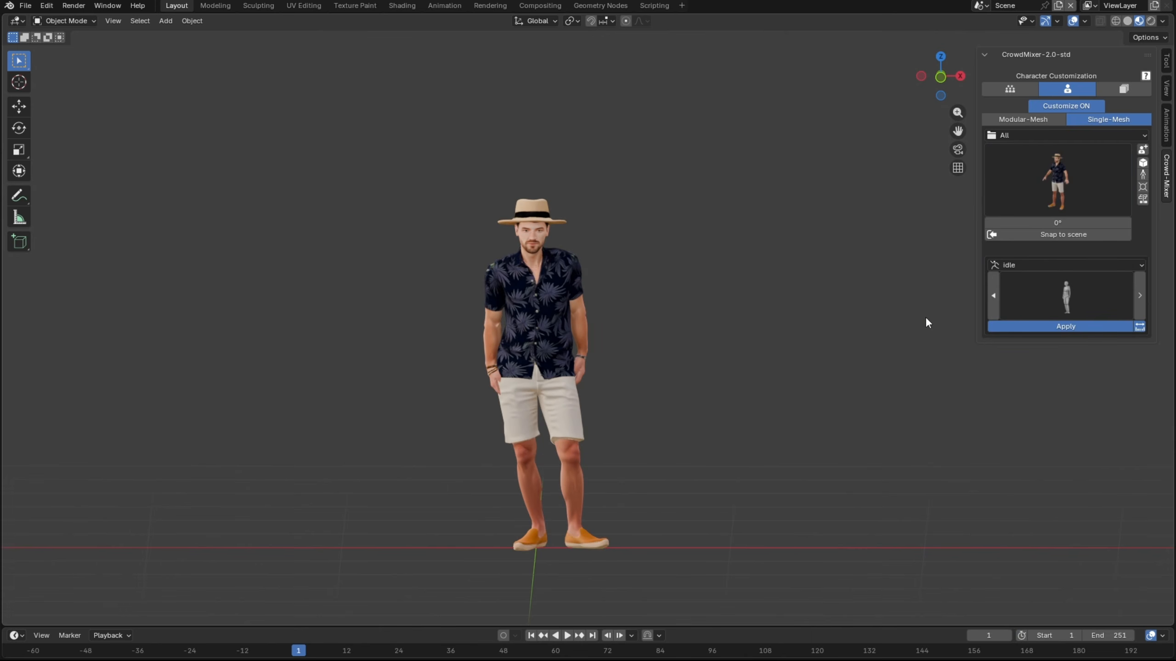
{"action": "left_click", "coordinate": [1032, 185]}
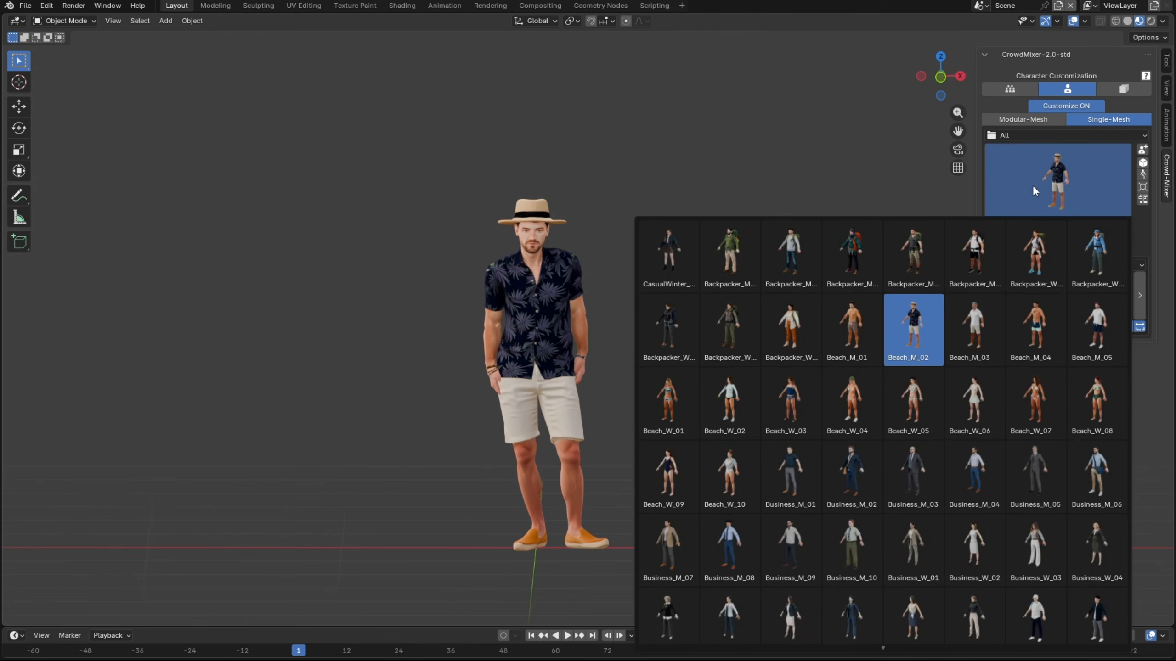
{"action": "left_click", "coordinate": [977, 398]}
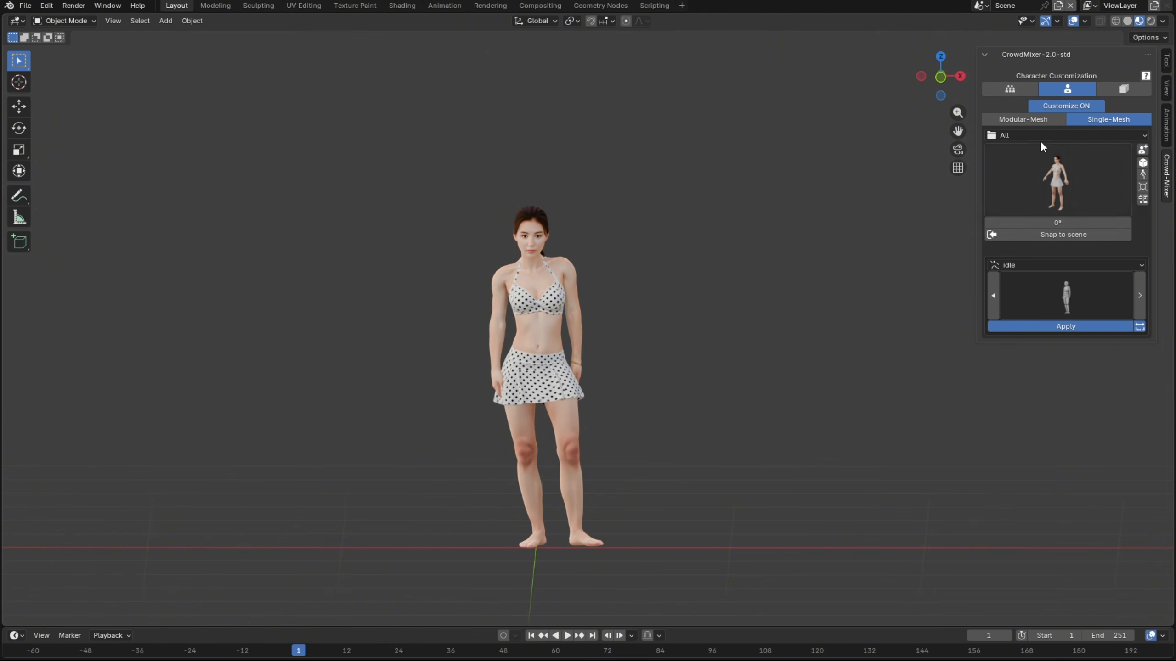
Switch to the modular-mesh character and change its hair to linda_hair_02
{"action": "left_click", "coordinate": [1046, 121]}
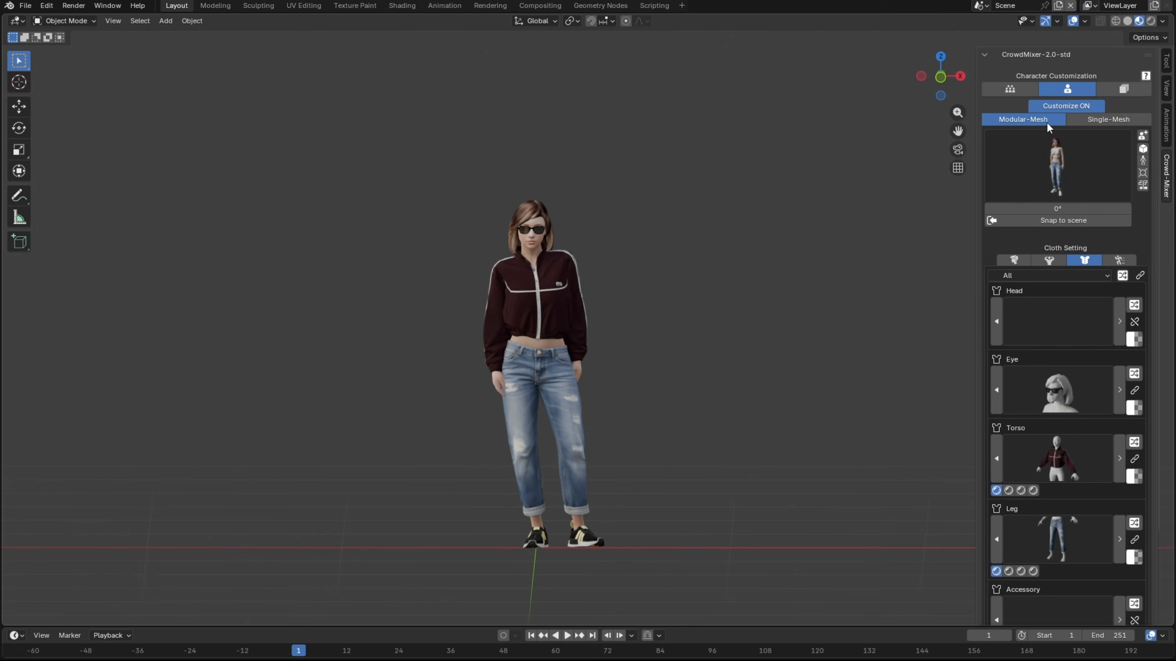
{"action": "left_click", "coordinate": [1011, 261]}
{"action": "left_click", "coordinate": [1043, 302]}
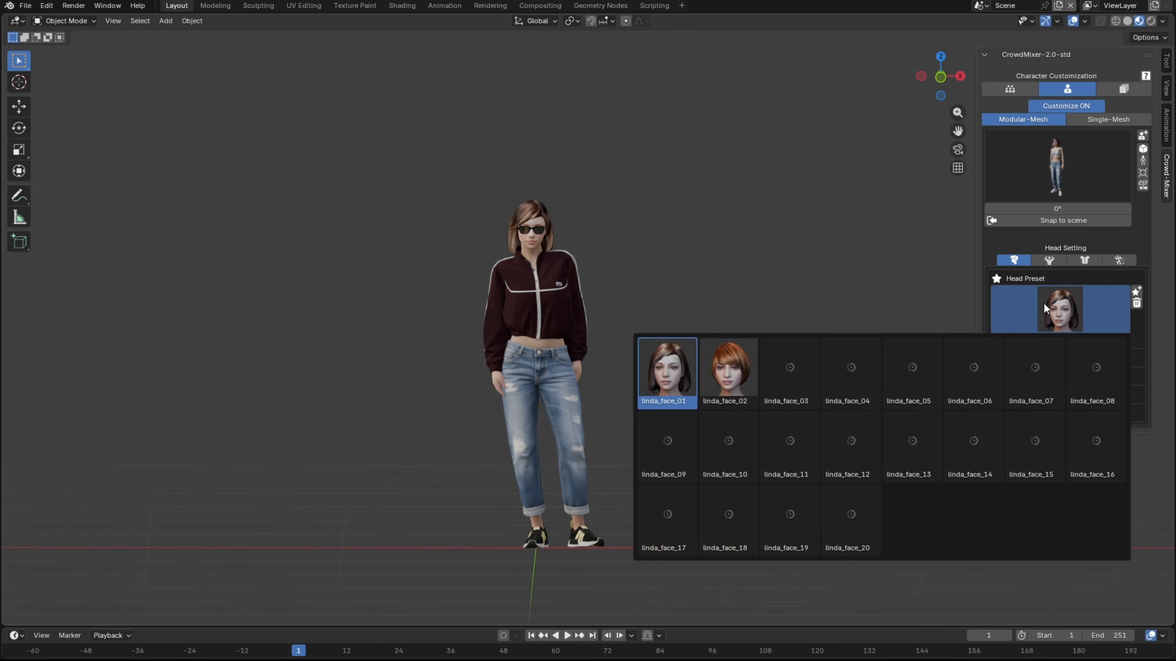
{"action": "left_click", "coordinate": [1044, 302]}
{"action": "left_click", "coordinate": [1057, 360]}
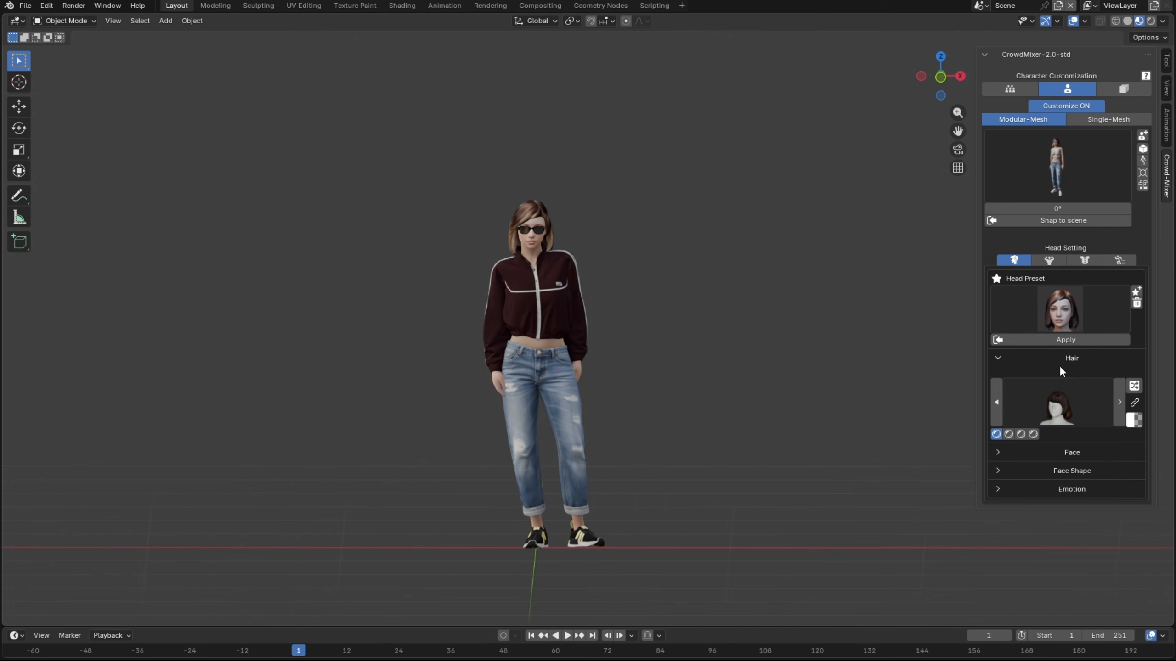
{"action": "left_click", "coordinate": [1059, 402]}
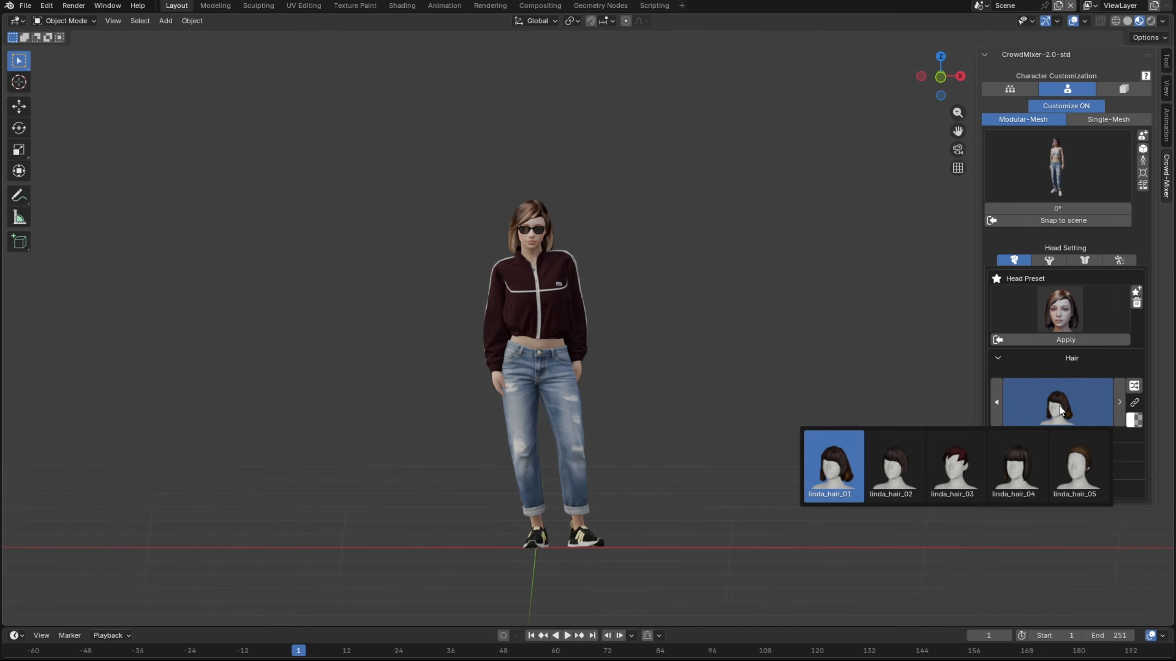
{"action": "left_click", "coordinate": [911, 467]}
{"action": "left_click", "coordinate": [1058, 261]}
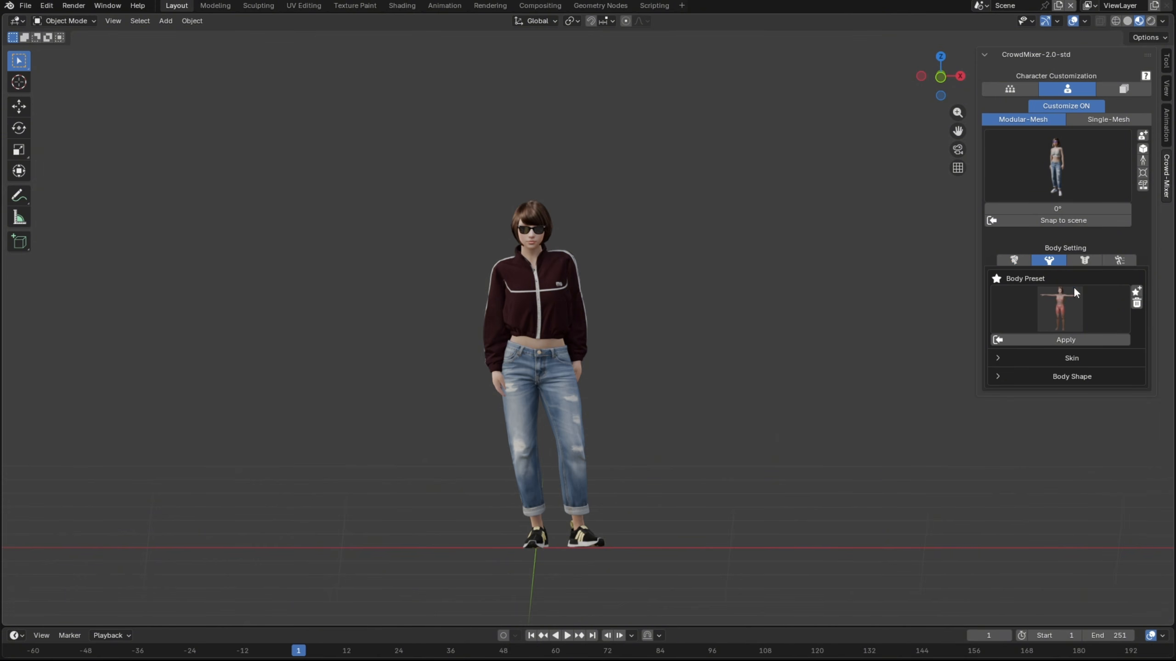
{"action": "left_click", "coordinate": [1061, 360]}
{"action": "left_click", "coordinate": [1061, 383]}
{"action": "left_click", "coordinate": [978, 444]}
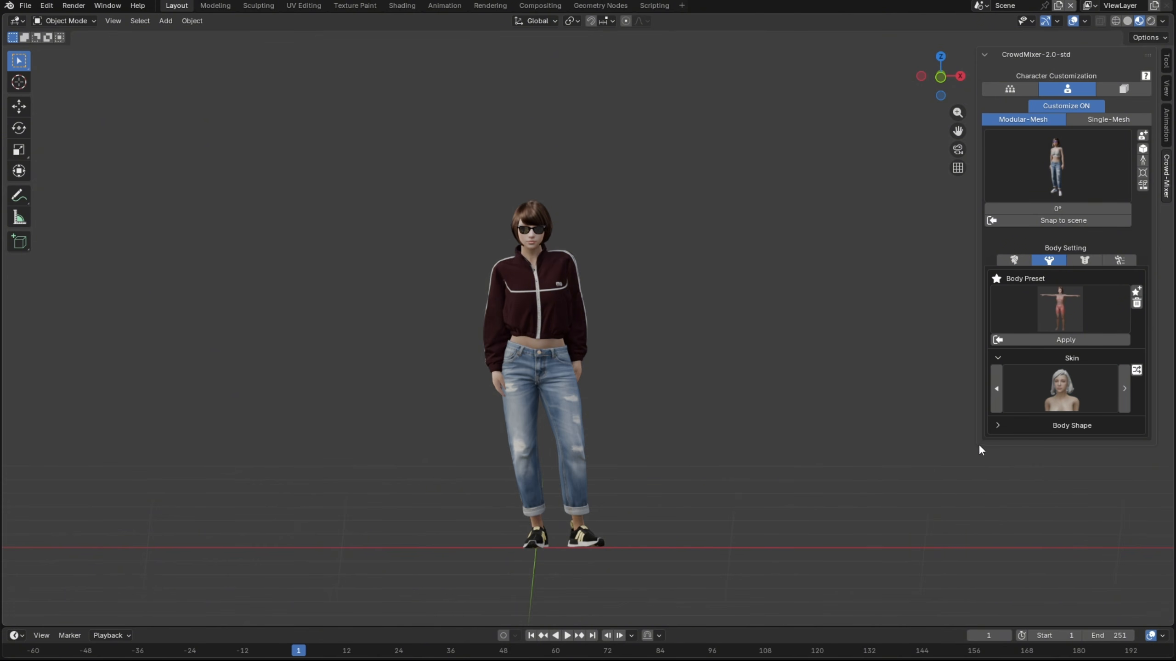
Dress the modular character in the Plaid_Shirt on the torso and the dark red sp_Vintage shorts on the legs
{"action": "left_click", "coordinate": [1085, 261]}
{"action": "left_click", "coordinate": [1067, 448]}
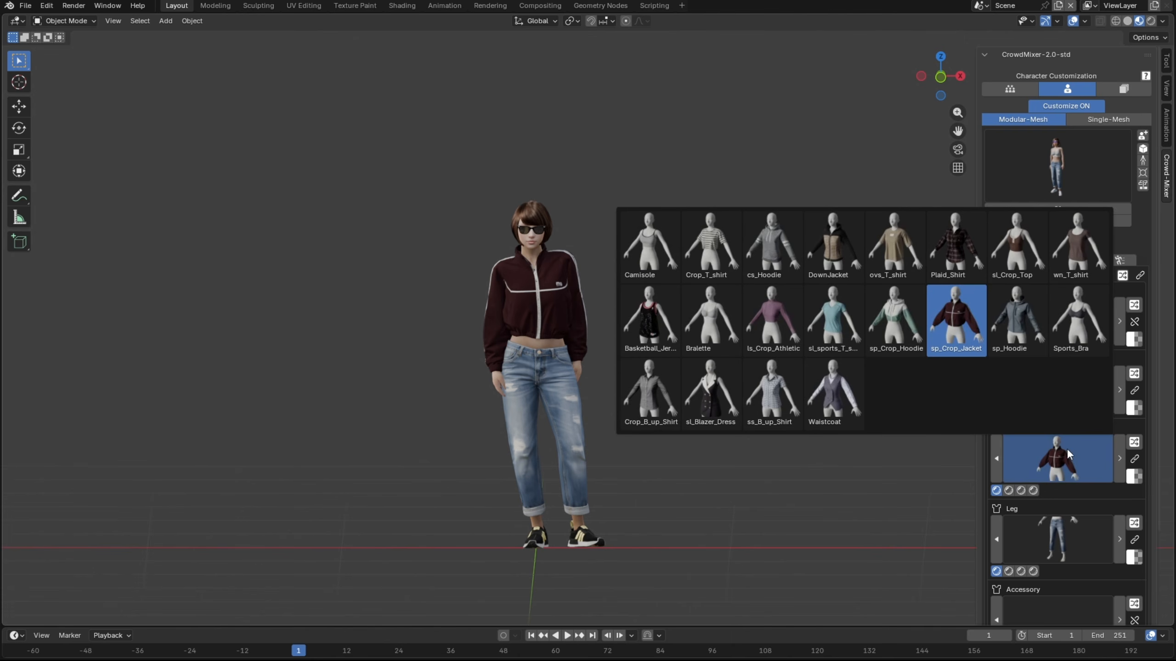
{"action": "left_click", "coordinate": [964, 250]}
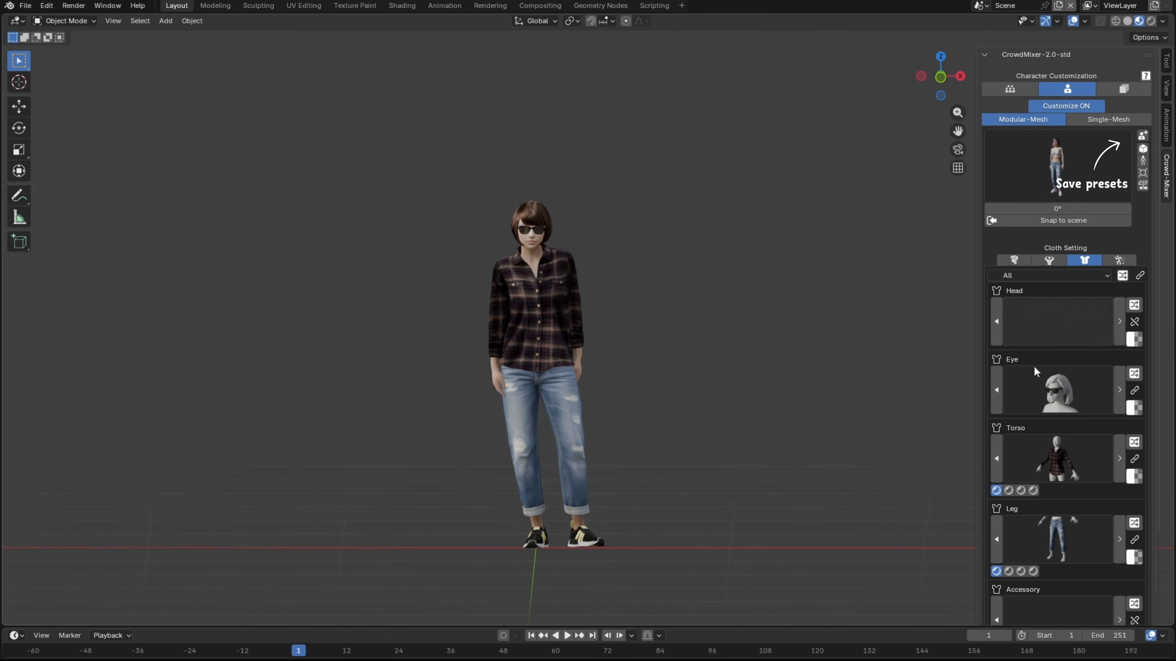
{"action": "left_click", "coordinate": [1060, 535]}
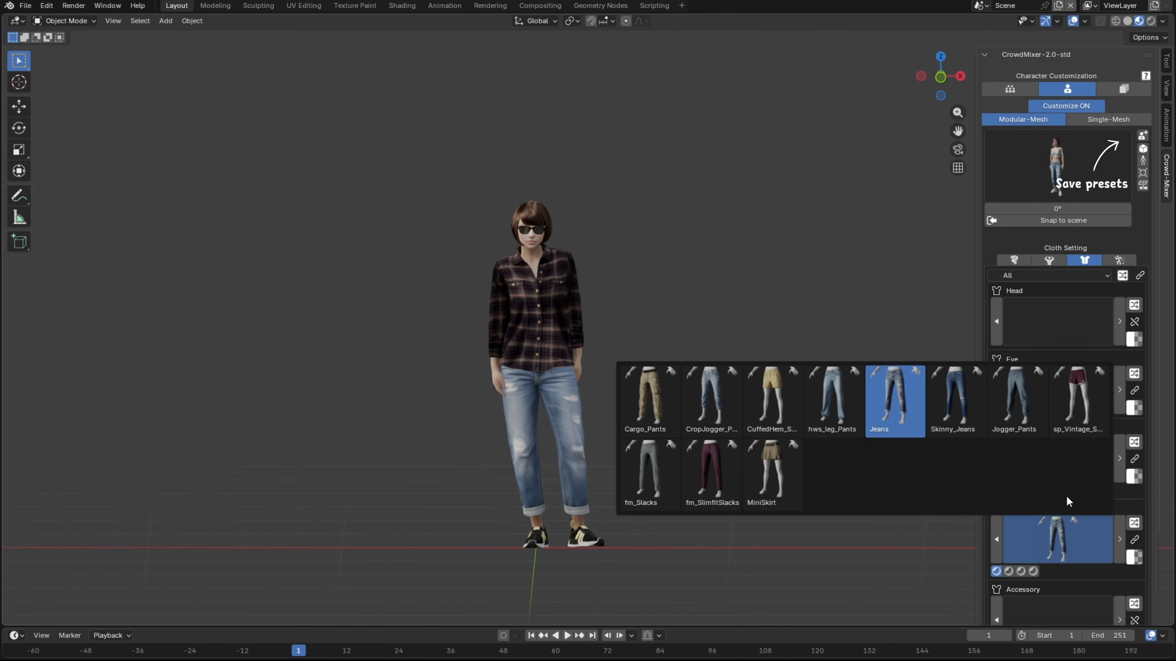
{"action": "left_click", "coordinate": [1072, 397]}
Set the modular character's idle animation to the cross-legged sitting pose
{"action": "left_click", "coordinate": [1119, 261]}
{"action": "left_click", "coordinate": [1106, 284]}
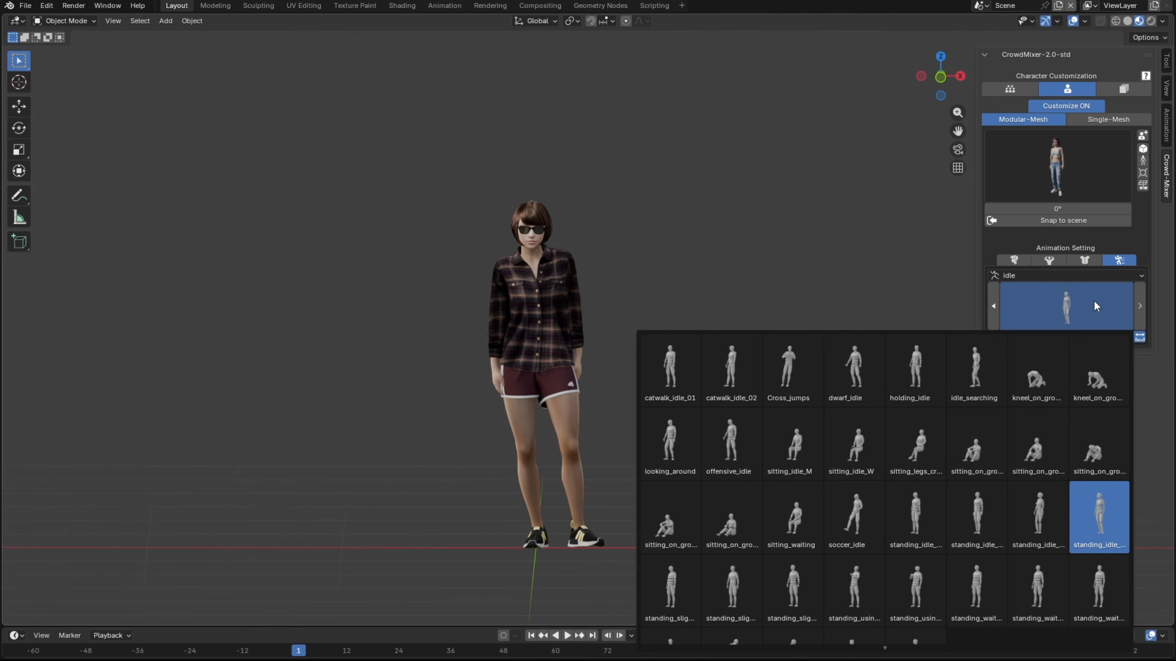
{"action": "left_click", "coordinate": [925, 441]}
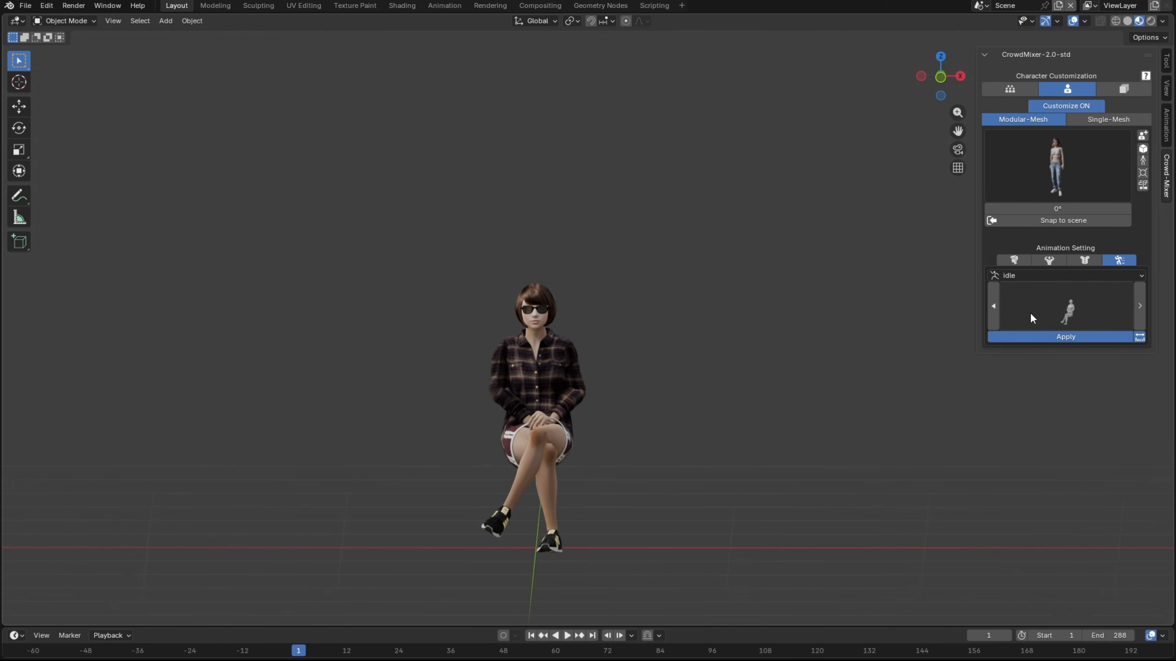
Save the customized character as a preset in the Custom_Coll collection, keeping the suggested preset name
{"action": "left_click", "coordinate": [1141, 135]}
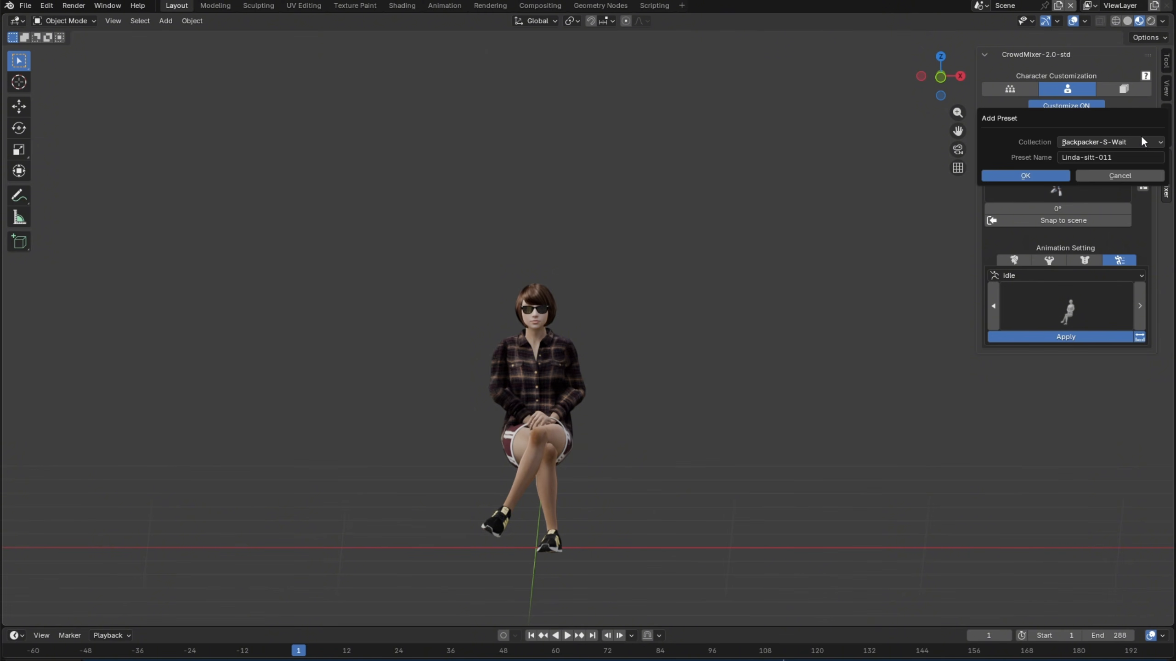
{"action": "left_click", "coordinate": [1141, 142]}
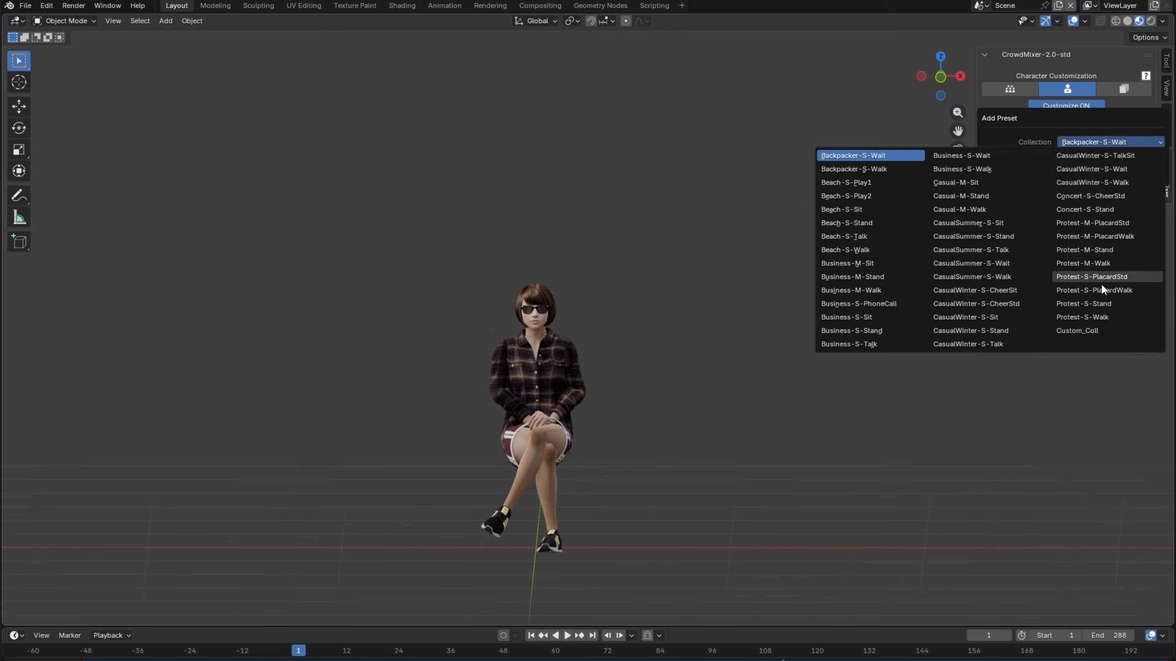
{"action": "left_click", "coordinate": [1083, 330]}
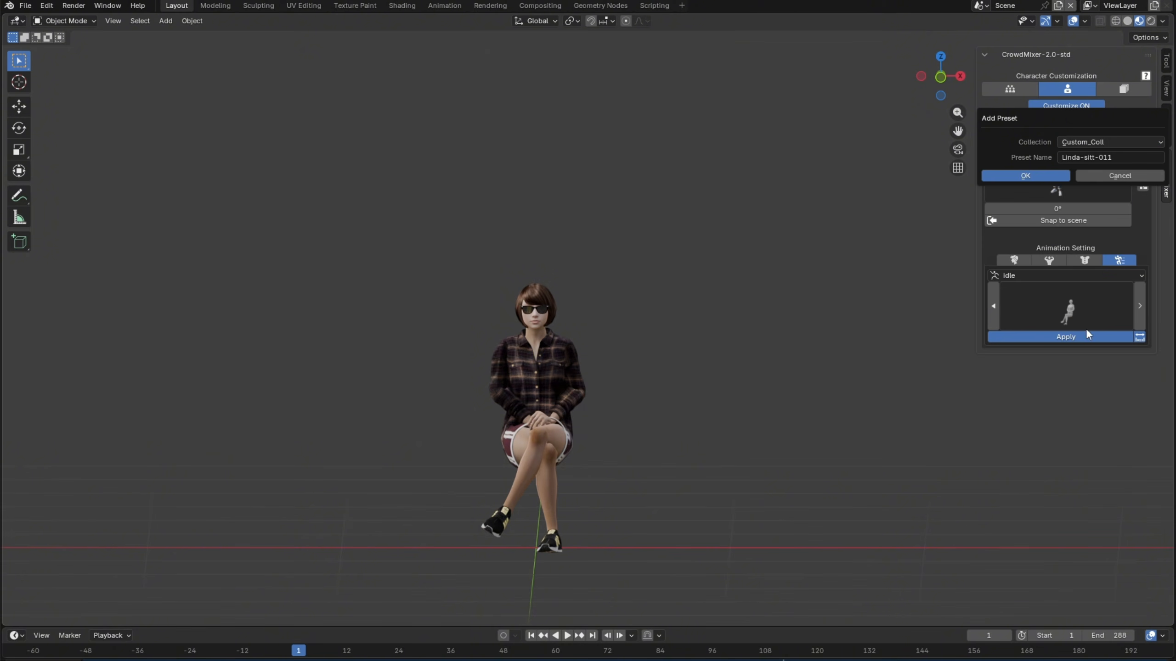
{"action": "left_click", "coordinate": [1046, 177]}
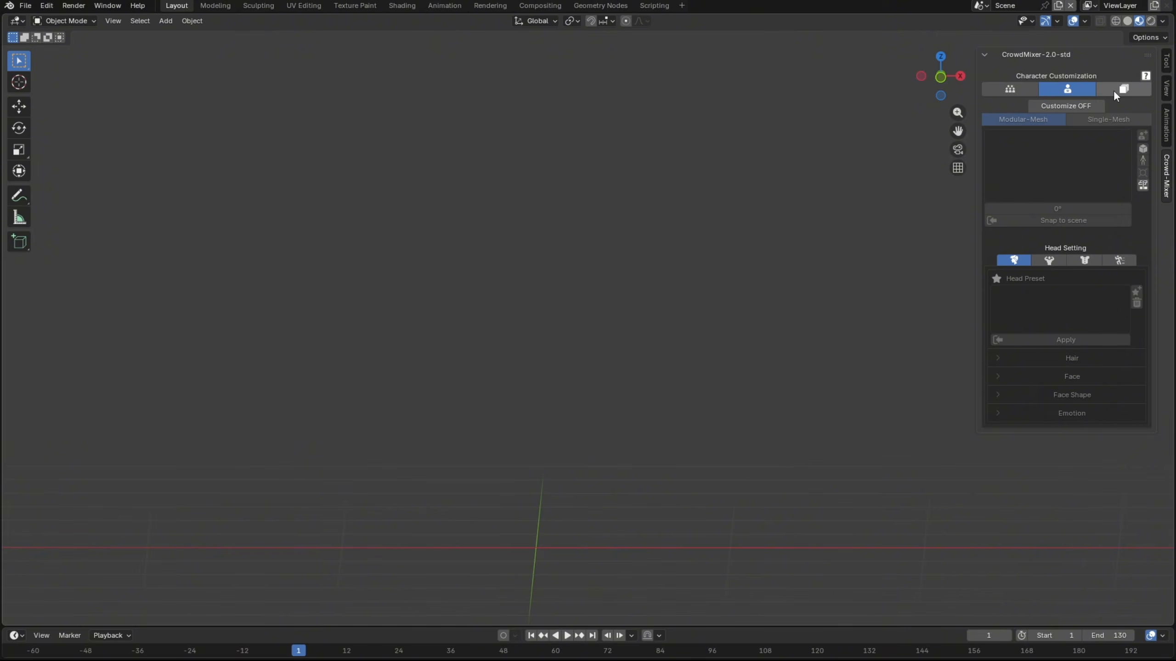
Open the preset collections and select Custom_Coll in the preset list
{"action": "left_click", "coordinate": [1114, 91]}
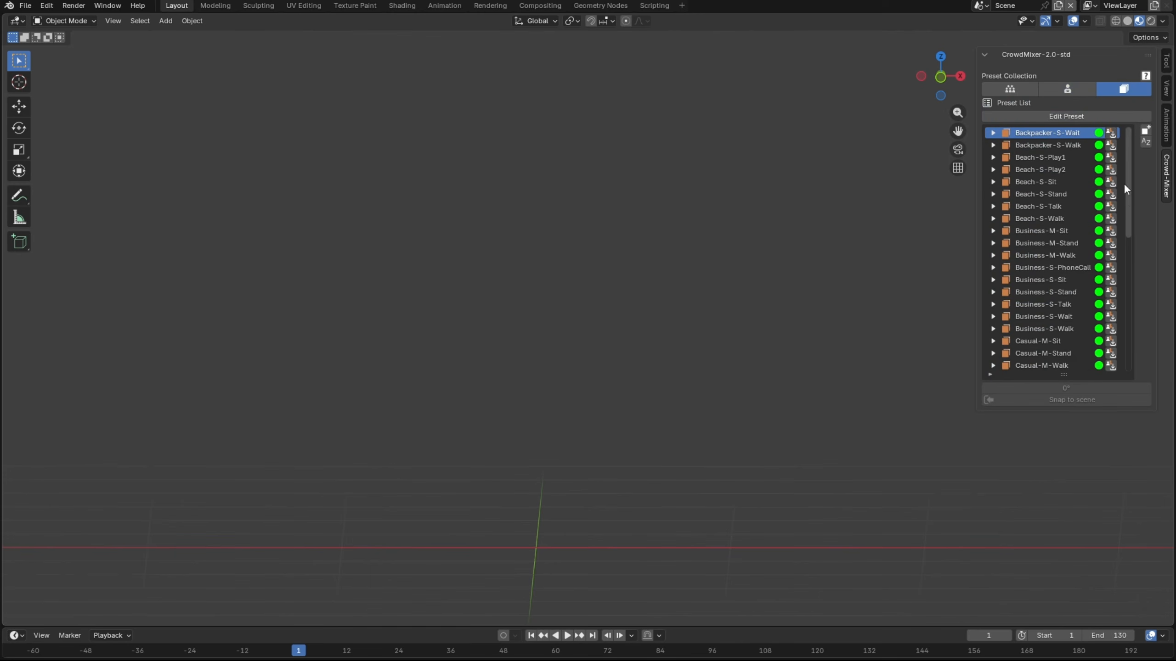
{"action": "left_click_drag", "start_coordinate": [1126, 196], "coordinate": [1117, 308]}
{"action": "left_click", "coordinate": [1064, 315]}
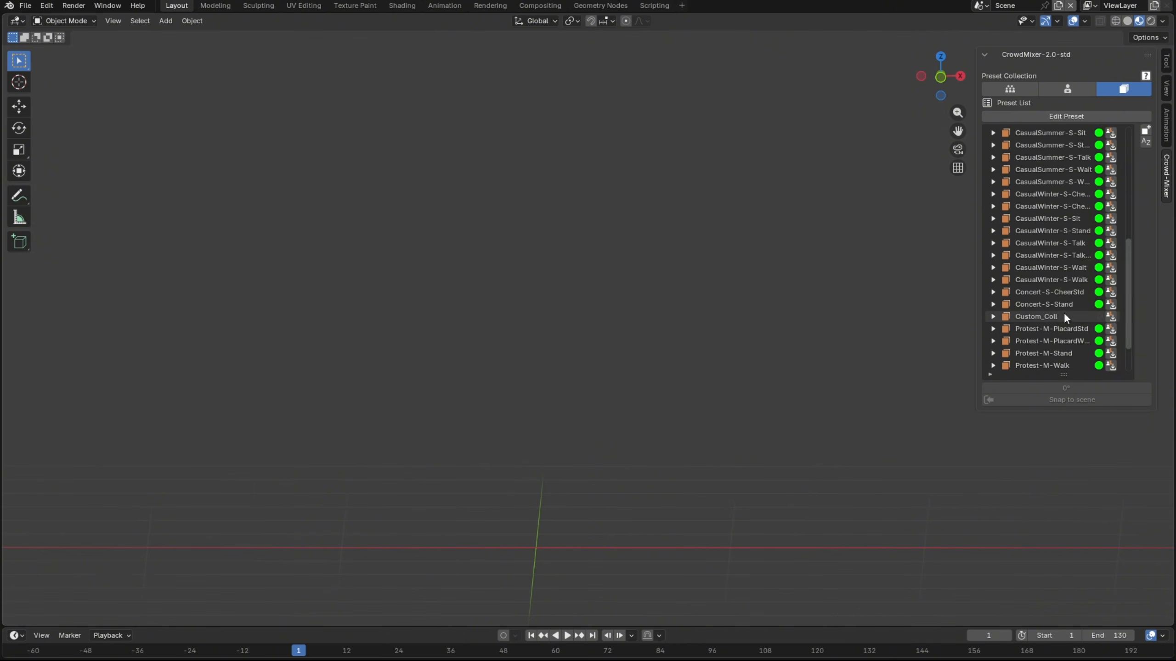
Generate a crowd source file from the Custom_Coll preset collection and check for Custom_Coll.blend in the Blender-5 folder in File Explorer
{"action": "left_click", "coordinate": [1110, 317]}
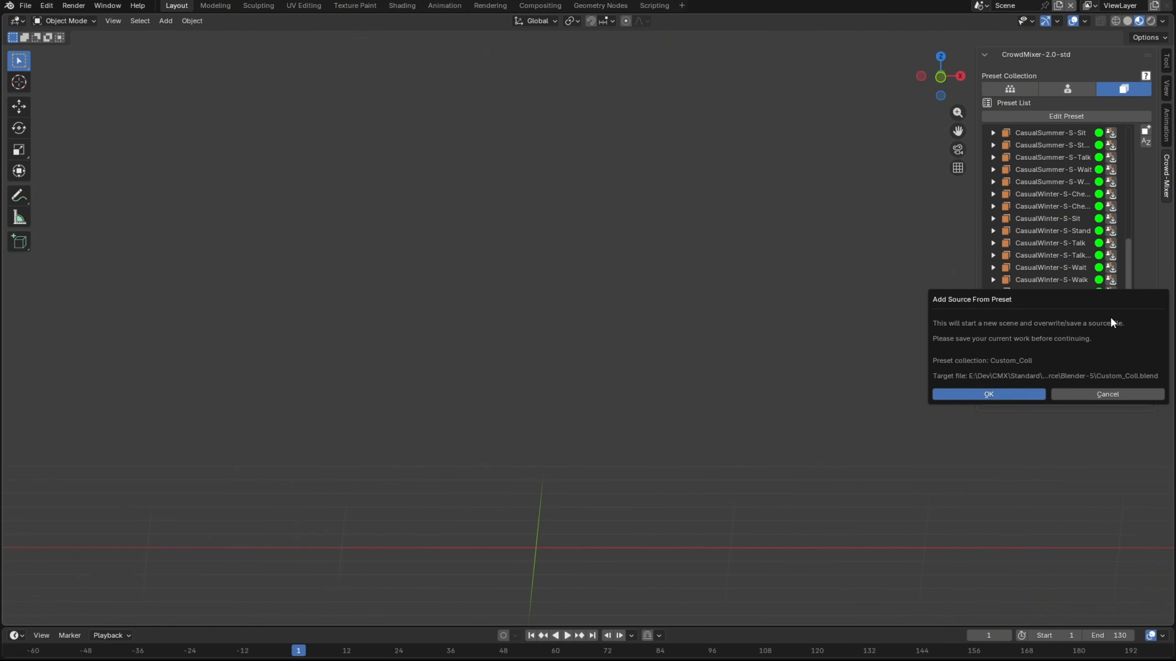
{"action": "left_click", "coordinate": [1005, 394]}
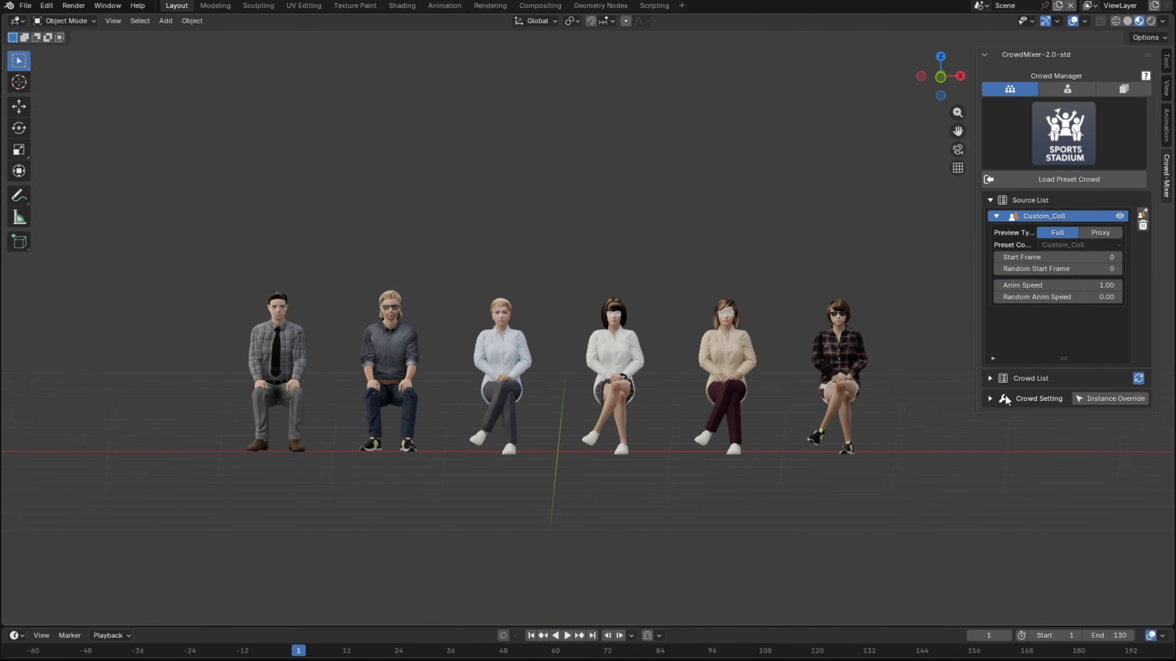
{"action": "key", "text": "alt+Tab"}
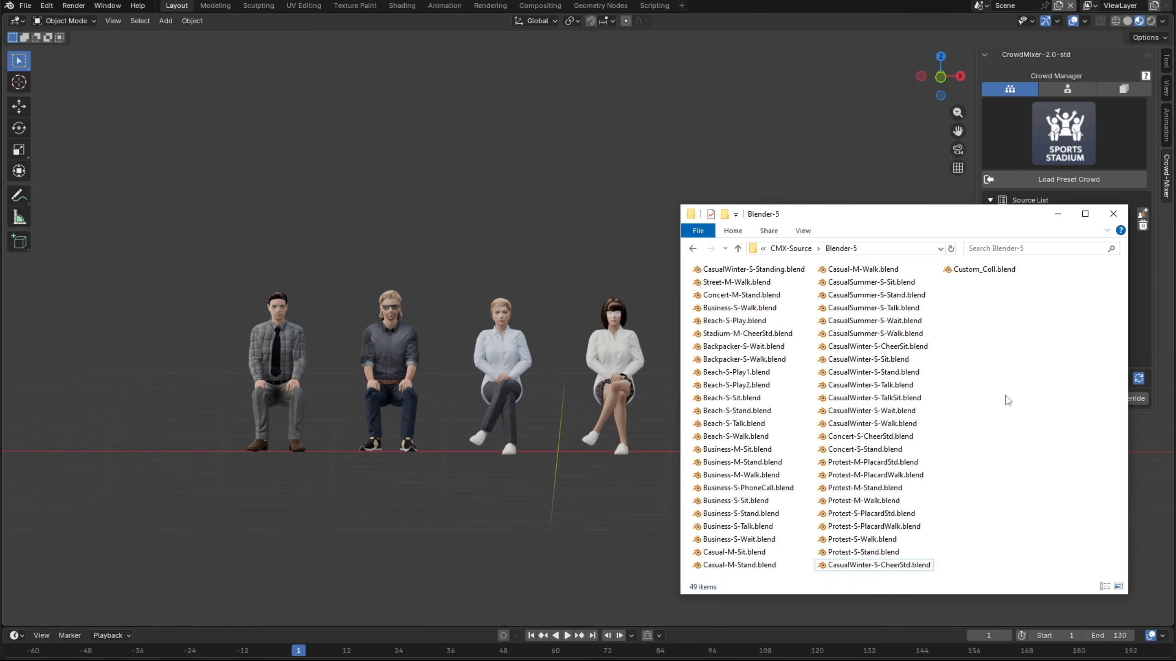
{"action": "left_click", "coordinate": [998, 272]}
{"action": "left_click", "coordinate": [861, 164]}
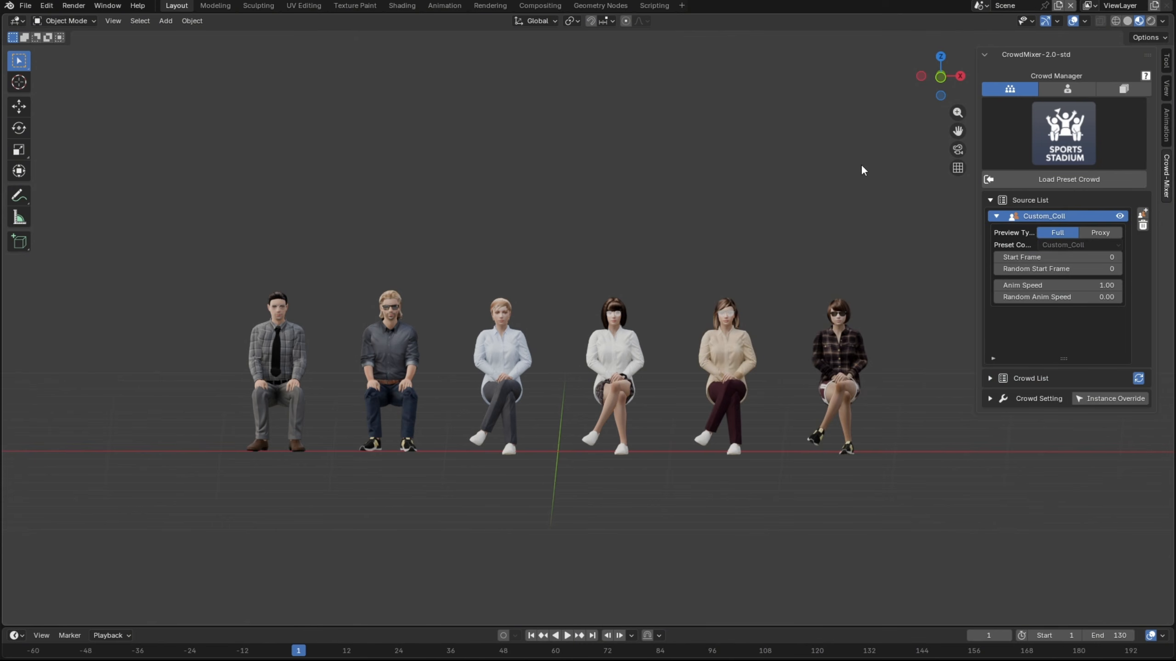
Start a new scene and add Custom_Coll to the crowd source list
{"action": "key", "text": "ctrl+n"}
{"action": "left_click", "coordinate": [862, 165]}
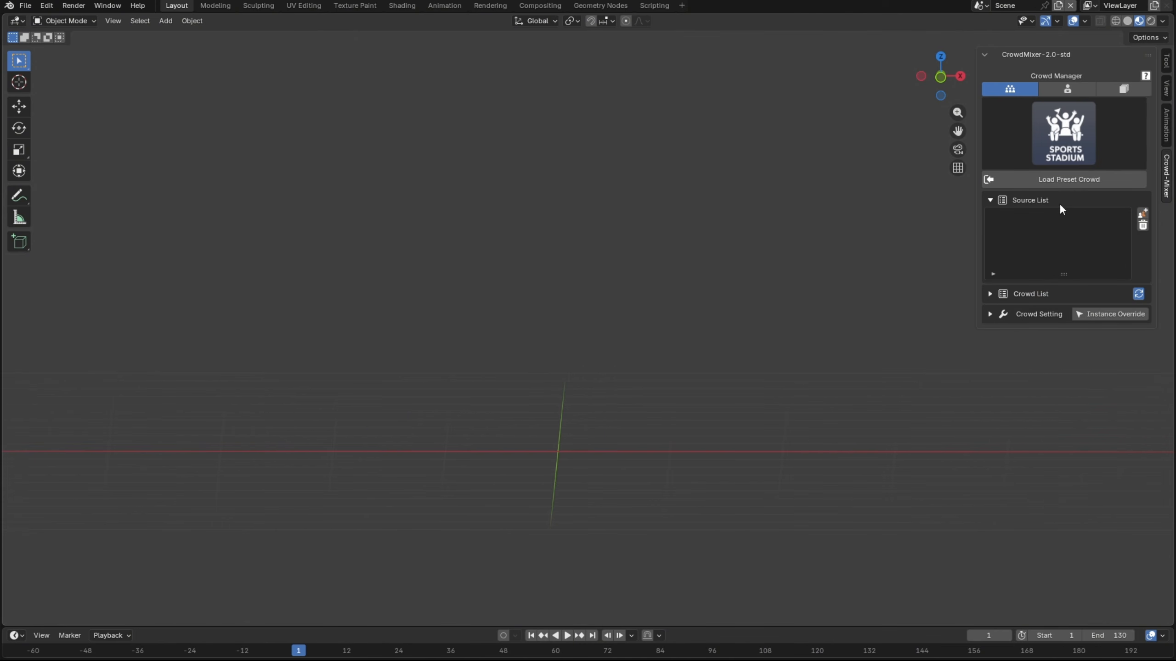
{"action": "left_click", "coordinate": [1143, 214]}
{"action": "left_click", "coordinate": [1140, 218]}
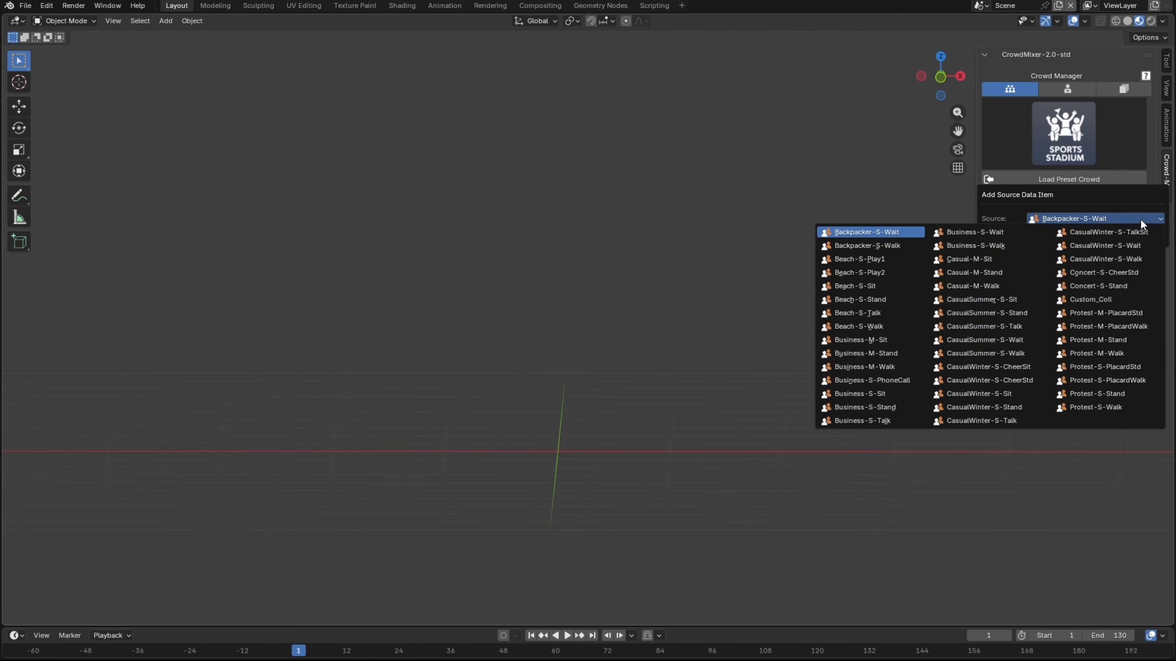
{"action": "left_click", "coordinate": [1108, 297]}
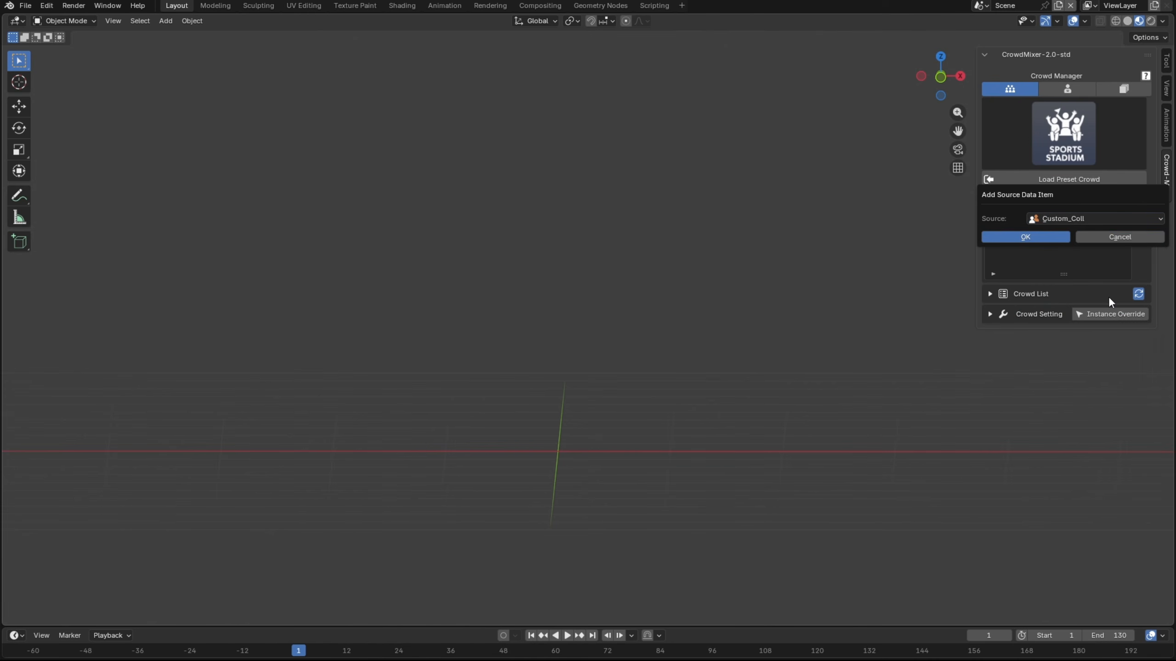
{"action": "left_click", "coordinate": [1045, 237]}
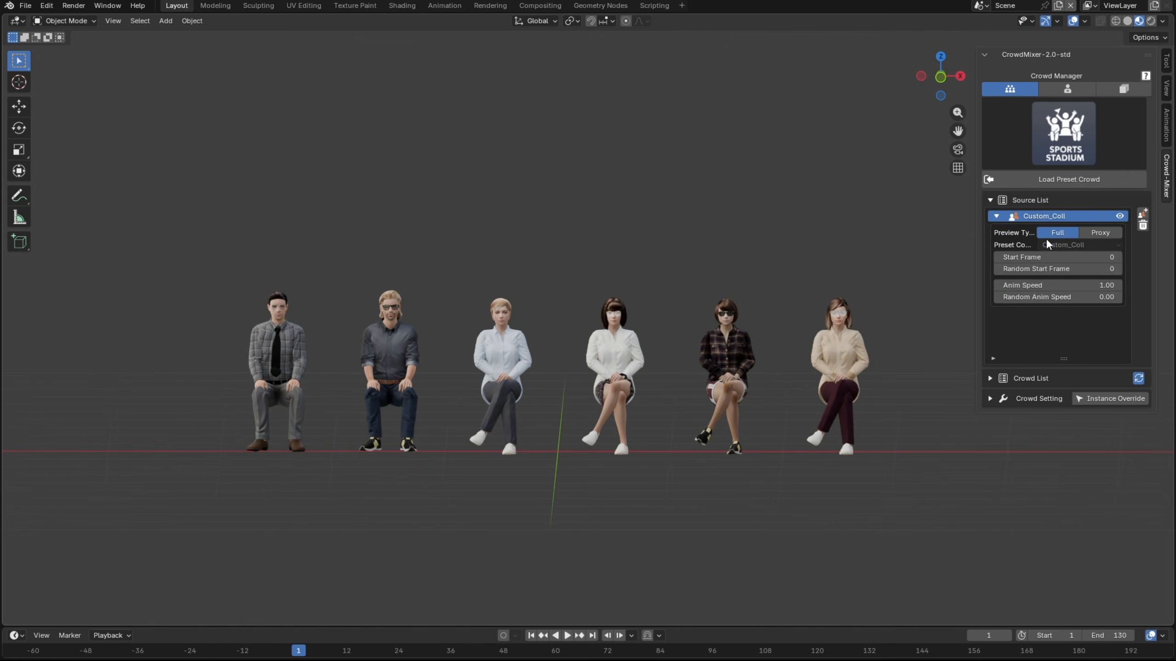
{"action": "left_click", "coordinate": [1142, 214]}
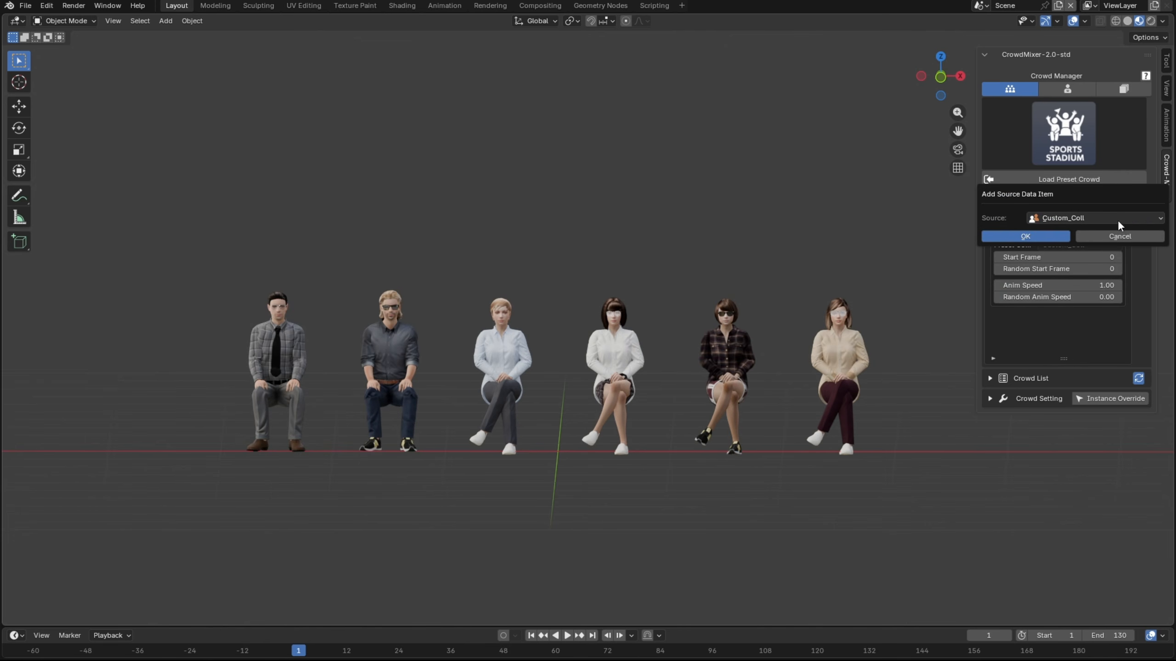
{"action": "left_click", "coordinate": [1049, 234]}
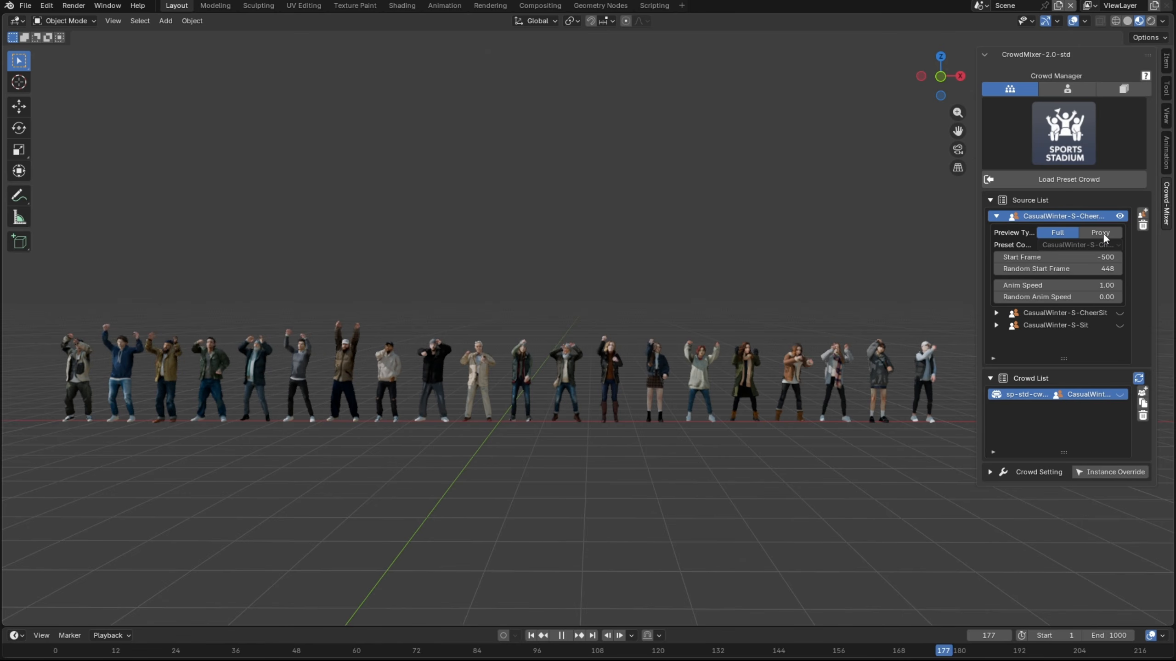
Switch the first CasualWinter source's preview to Proxy, stop playback, and hide and collapse that source
{"action": "left_click", "coordinate": [1103, 232]}
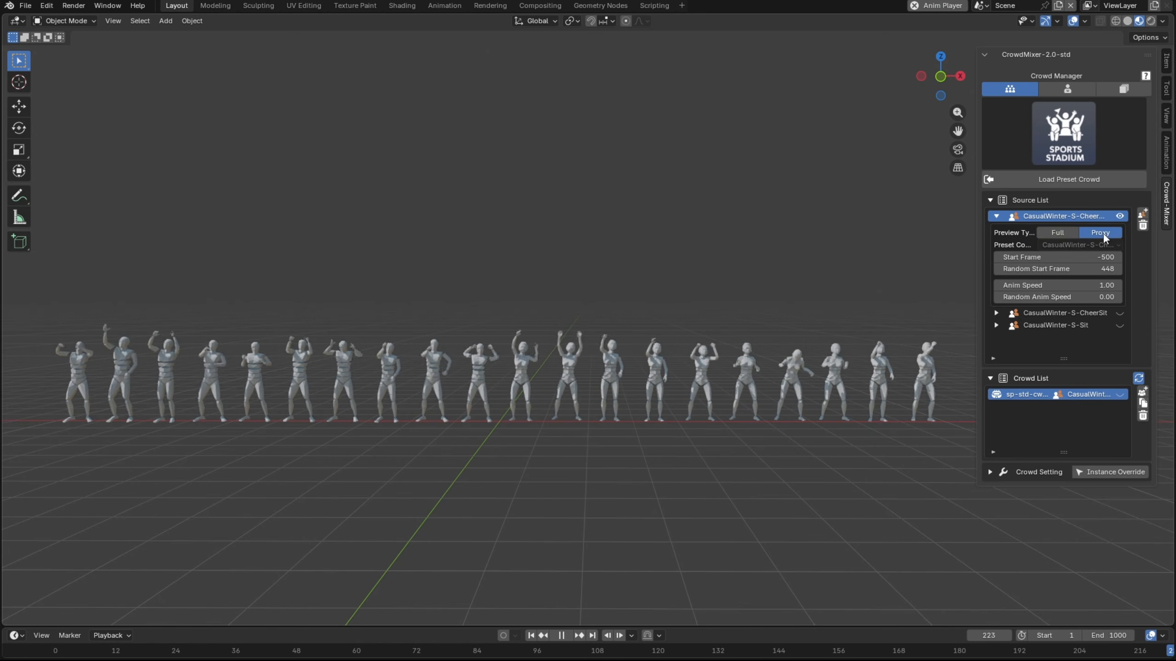
{"action": "key", "text": "space"}
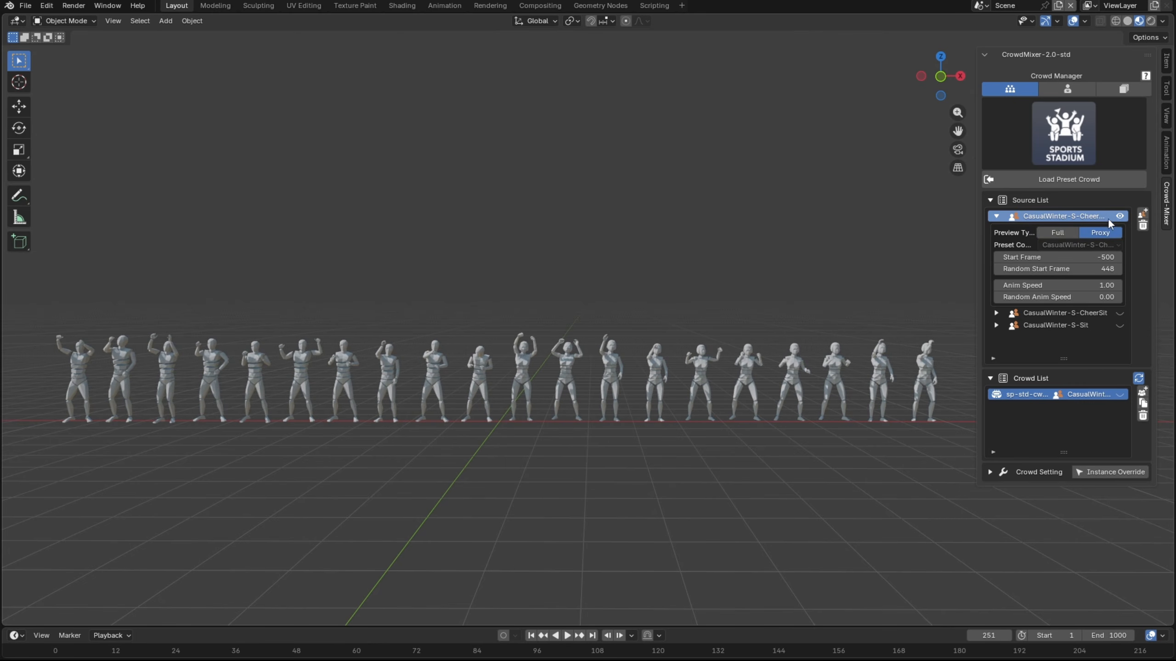
{"action": "left_click", "coordinate": [1120, 217]}
{"action": "left_click", "coordinate": [997, 216]}
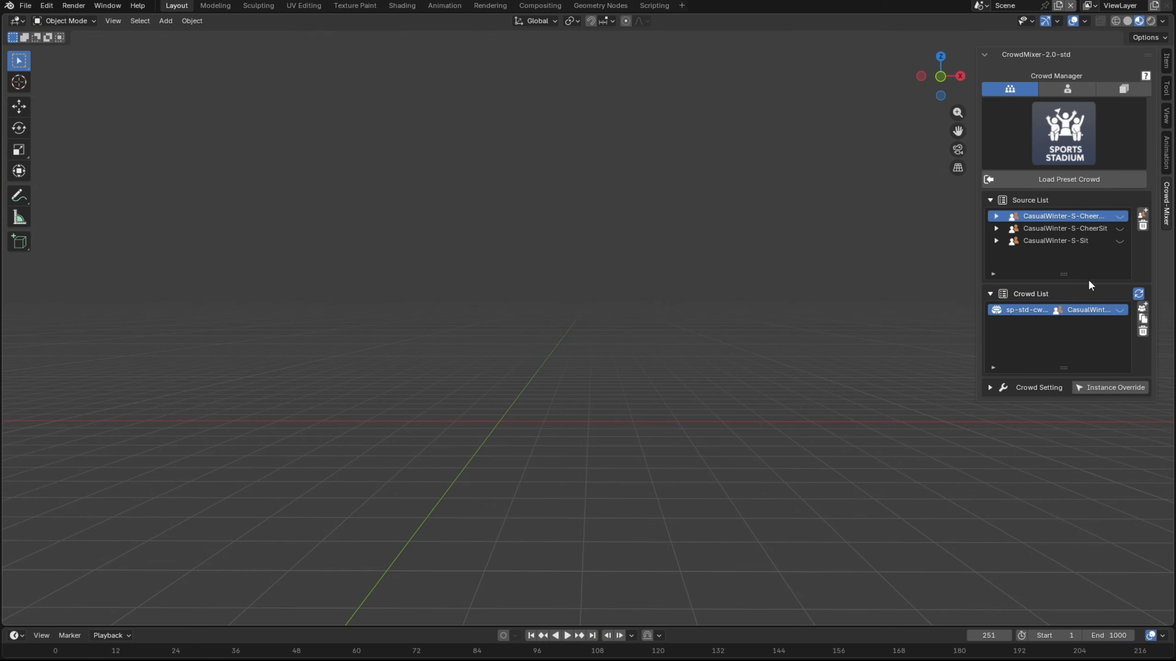
Show the stadium crowd and render the current frame through the camera
{"action": "left_click", "coordinate": [1121, 309]}
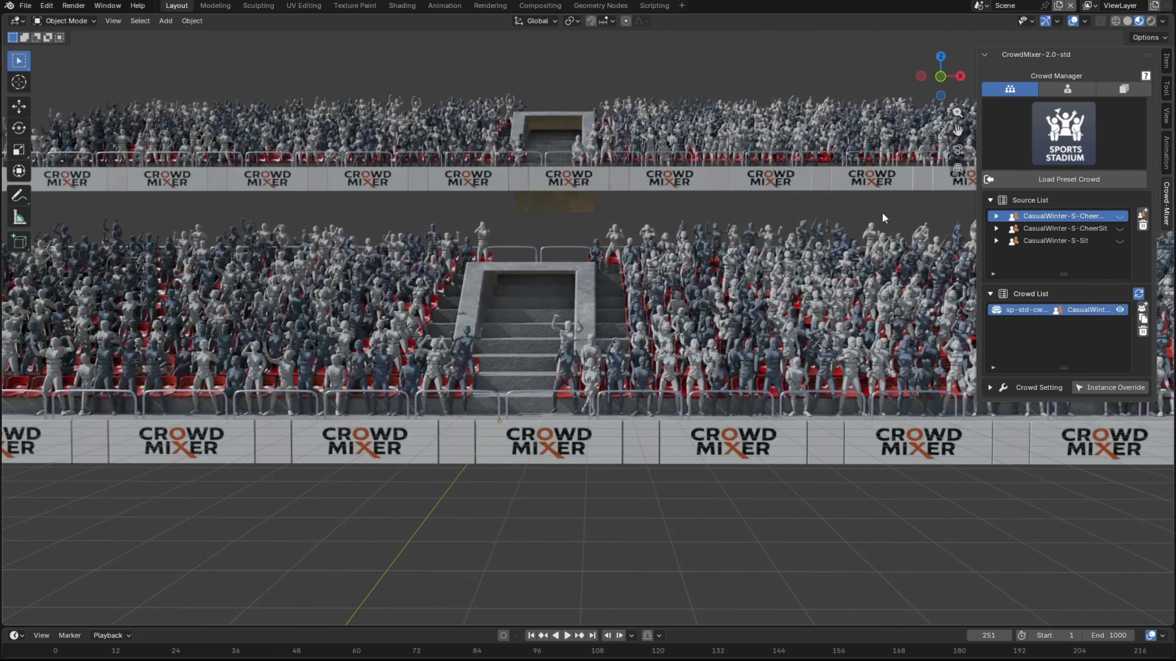
{"action": "key", "text": "KP_0"}
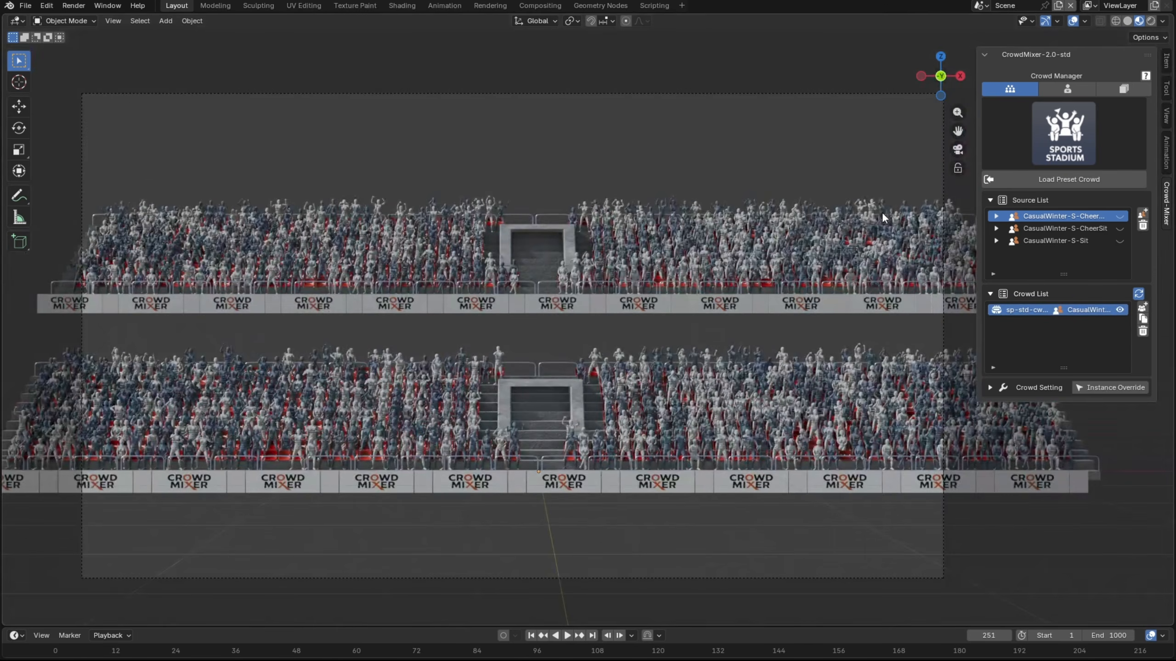
{"action": "key", "text": "F12"}
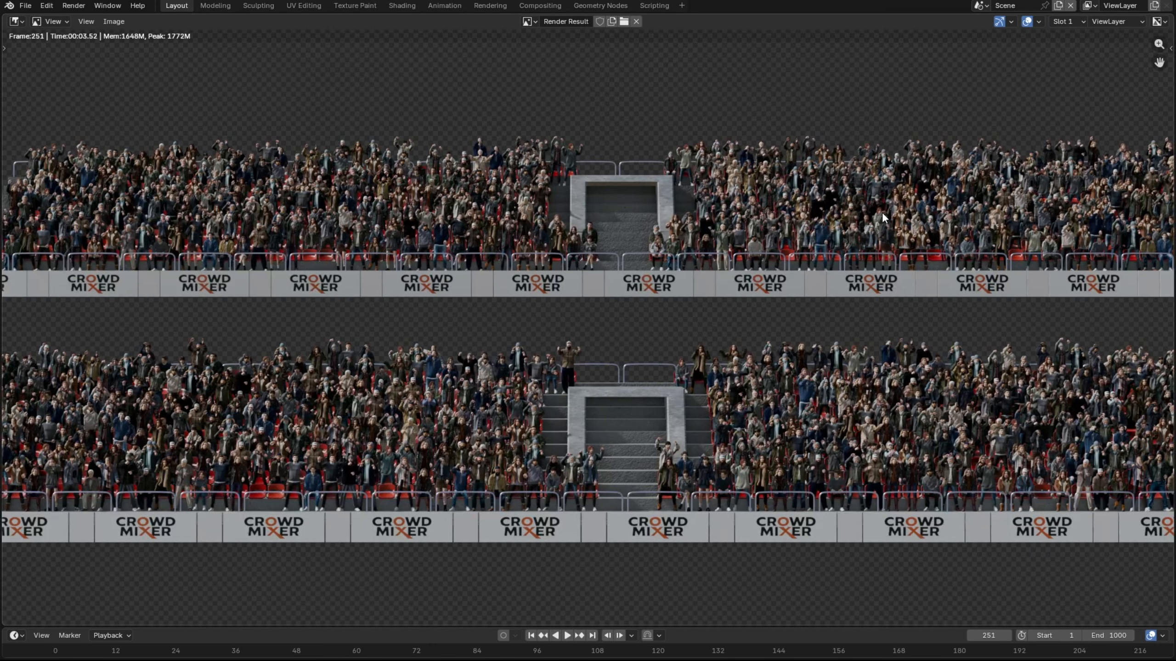
{"action": "left_click", "coordinate": [882, 211]}
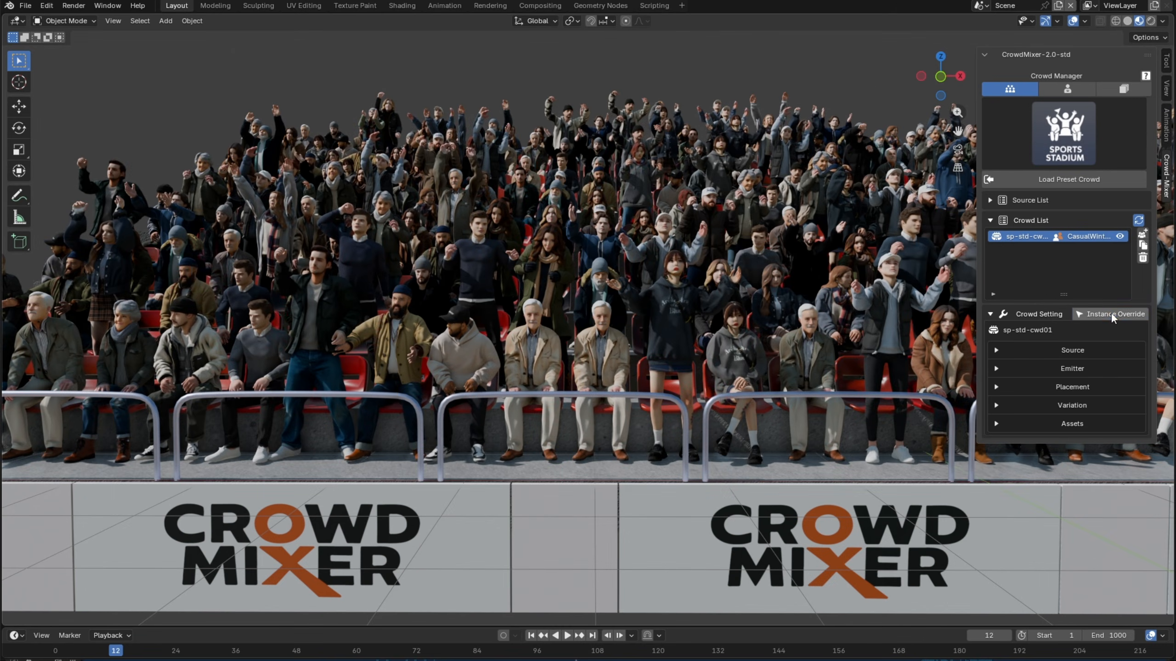
Enable Instance Override, advance a front-row seated character by three variants, and randomize another seated man in a beige jacket
{"action": "left_click", "coordinate": [1113, 309]}
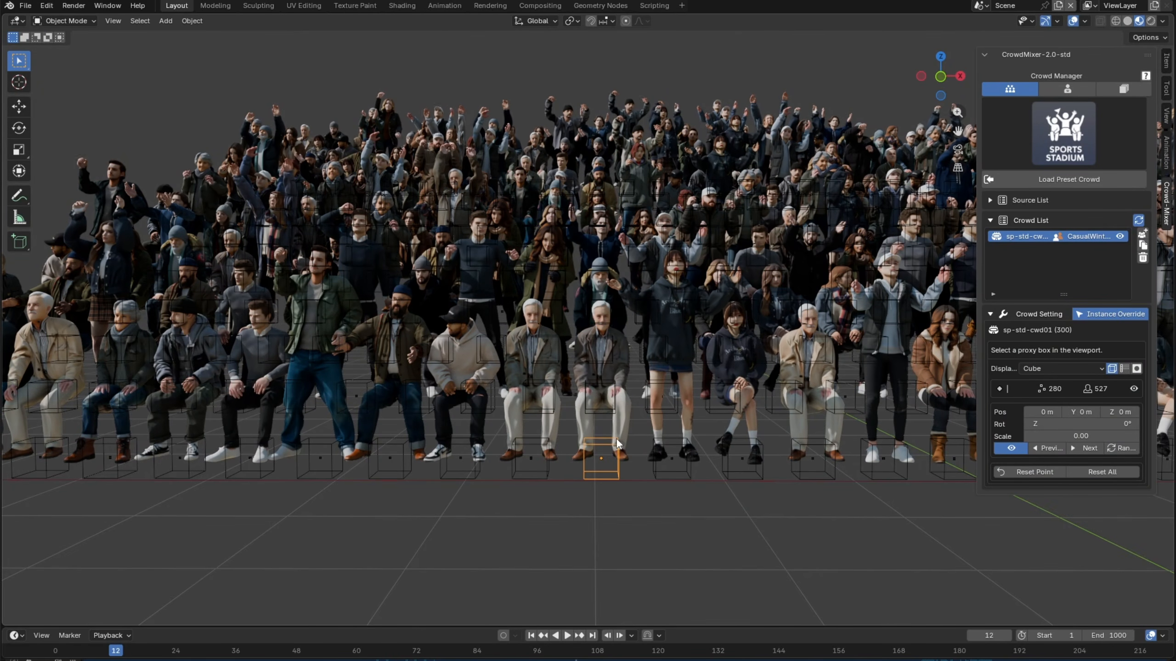
{"action": "left_click", "coordinate": [1074, 448]}
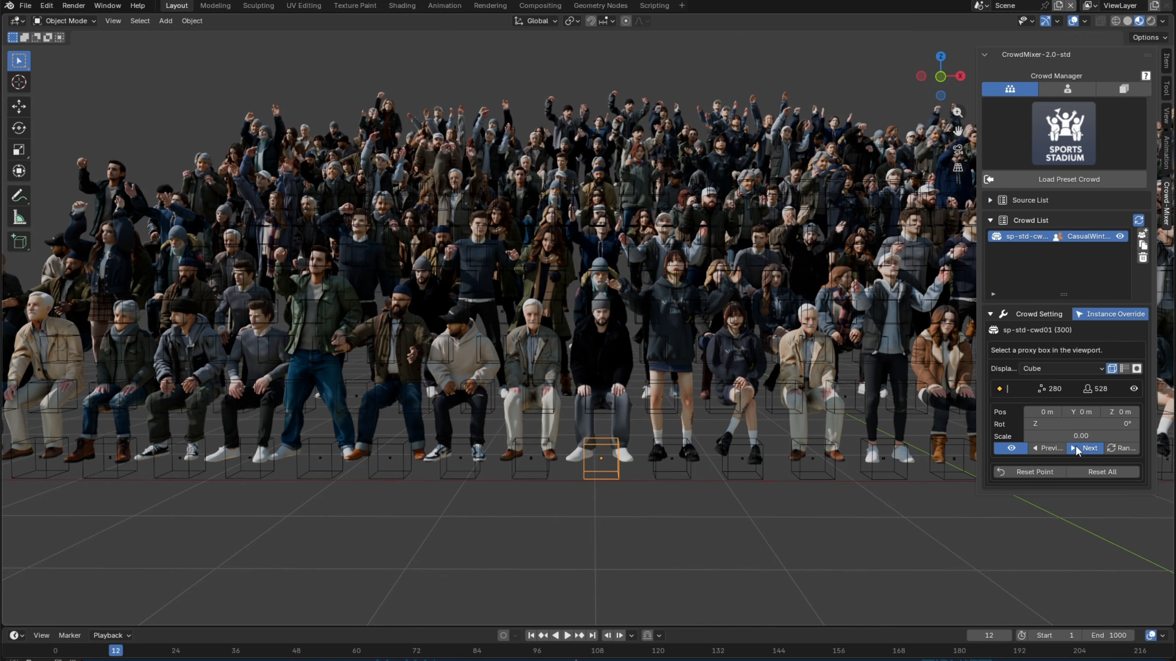
{"action": "left_click", "coordinate": [1075, 448]}
{"action": "left_click", "coordinate": [1075, 448]}
{"action": "left_click", "coordinate": [830, 446]}
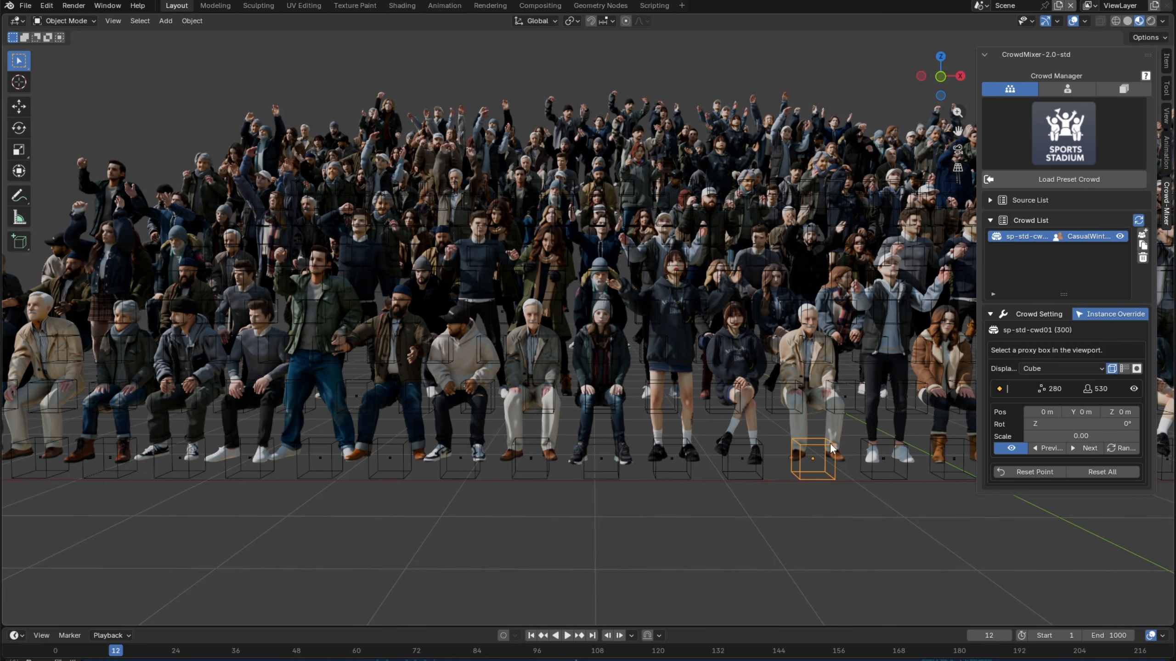
{"action": "left_click", "coordinate": [1119, 448]}
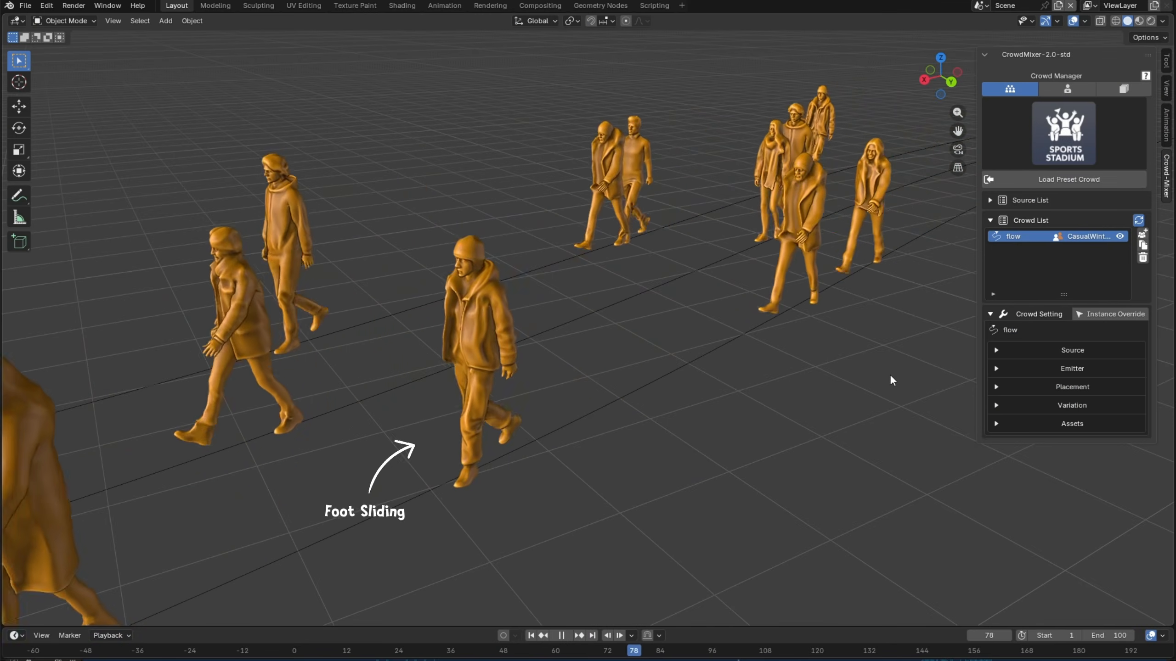
Override the front walker's speed to 0.6 in the flow crowd and replay the animation from the first frame
{"action": "key", "text": "space"}
{"action": "left_click", "coordinate": [1102, 315]}
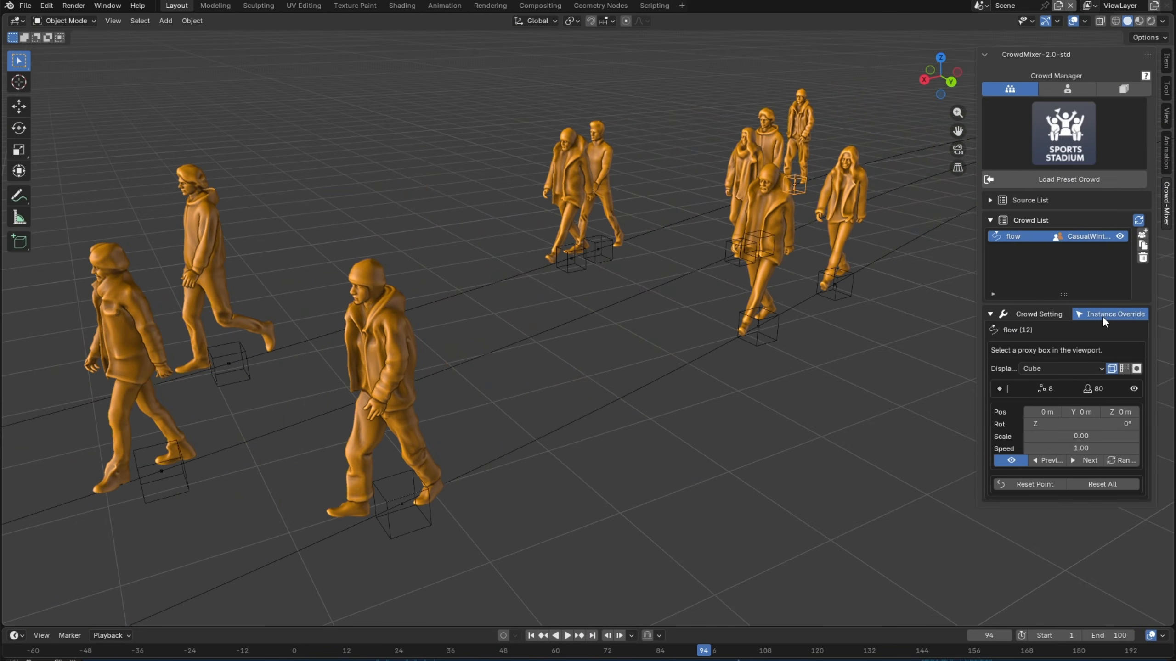
{"action": "left_click", "coordinate": [408, 509]}
{"action": "left_click", "coordinate": [1105, 449]}
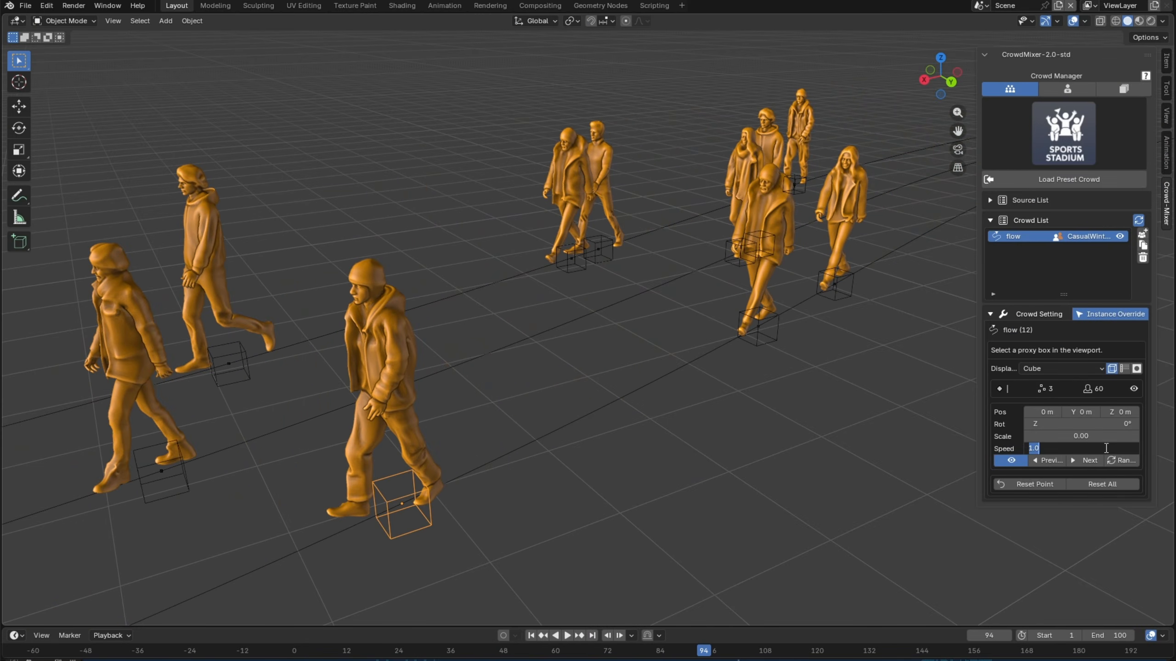
{"action": "type", "text": "0.6"}
{"action": "key", "text": "Return"}
{"action": "left_click", "coordinate": [1110, 314]}
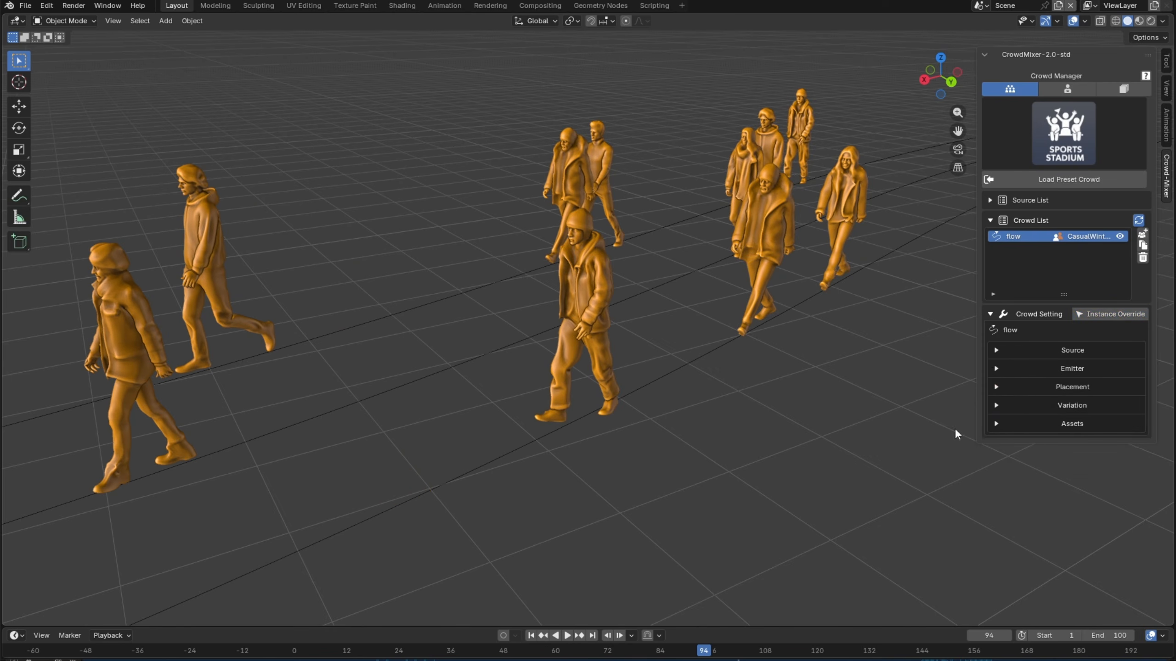
{"action": "left_click", "coordinate": [531, 636]}
{"action": "key", "text": "space"}
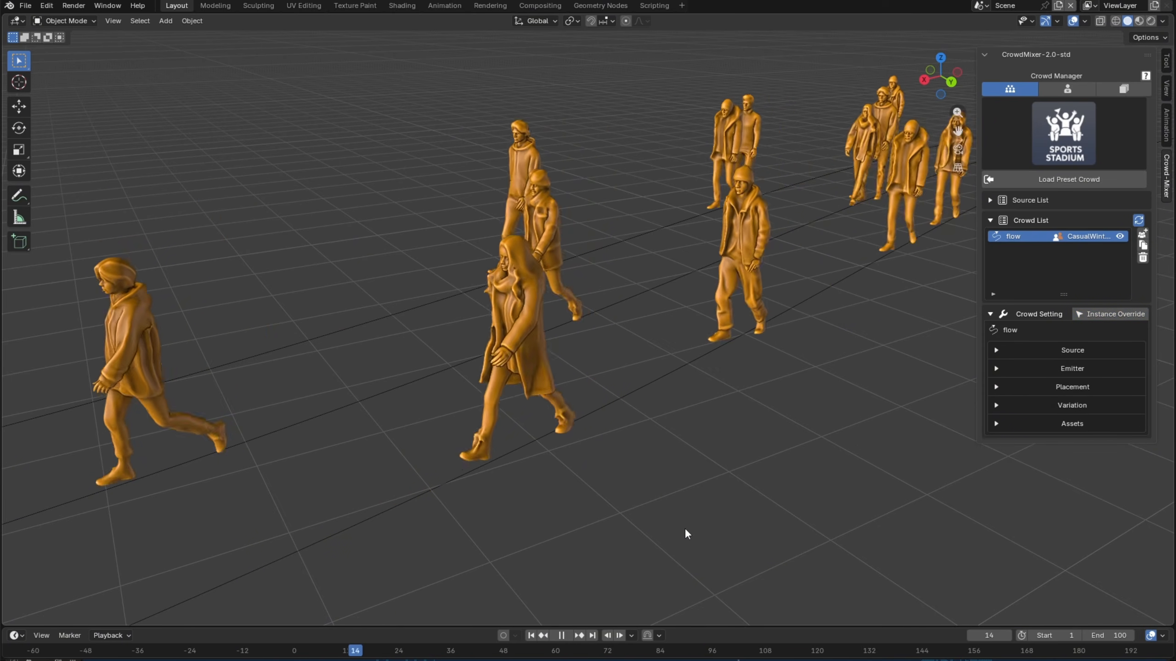